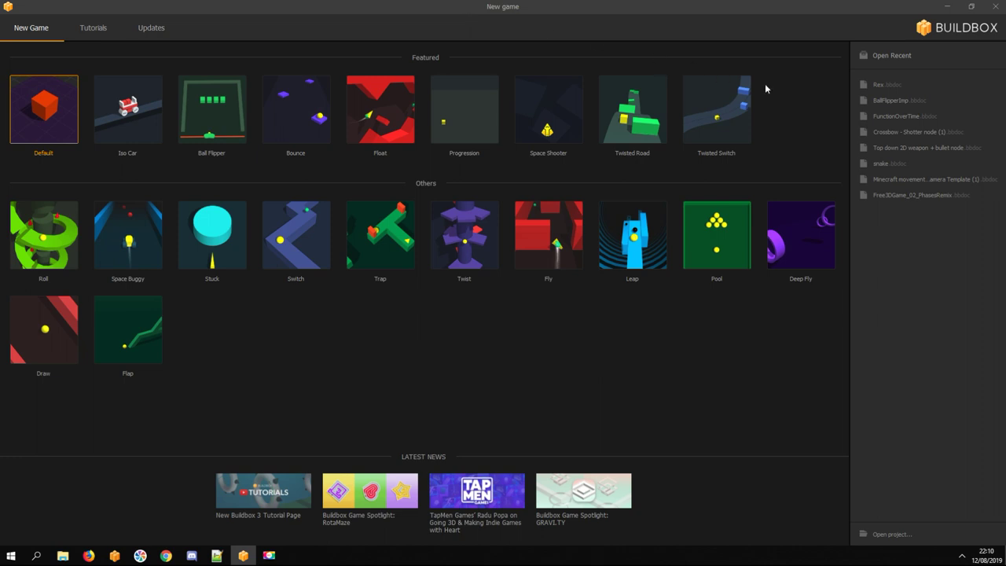
Create a new game from the Deep Fly template and open its 3D World
click(793, 236)
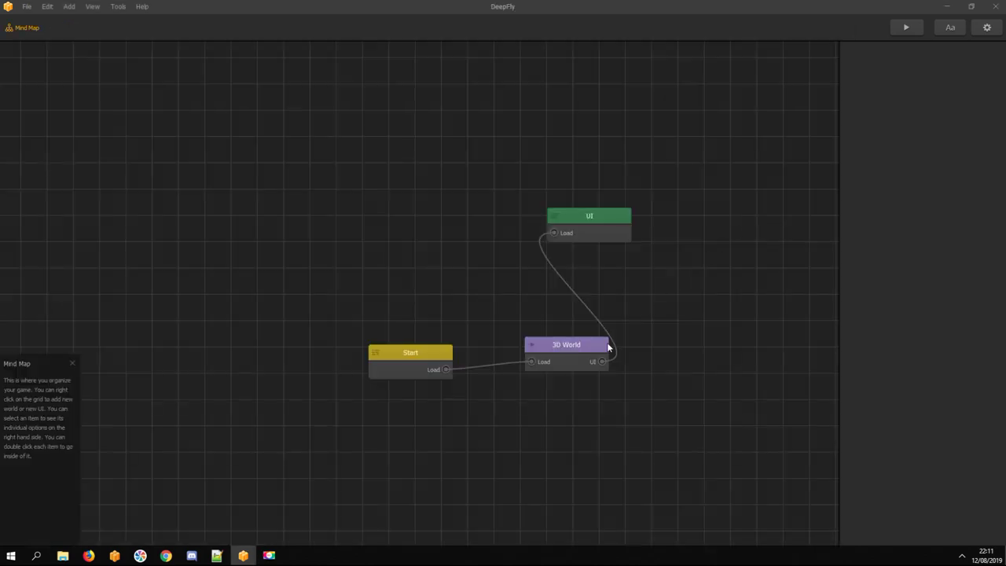
double_click(559, 345)
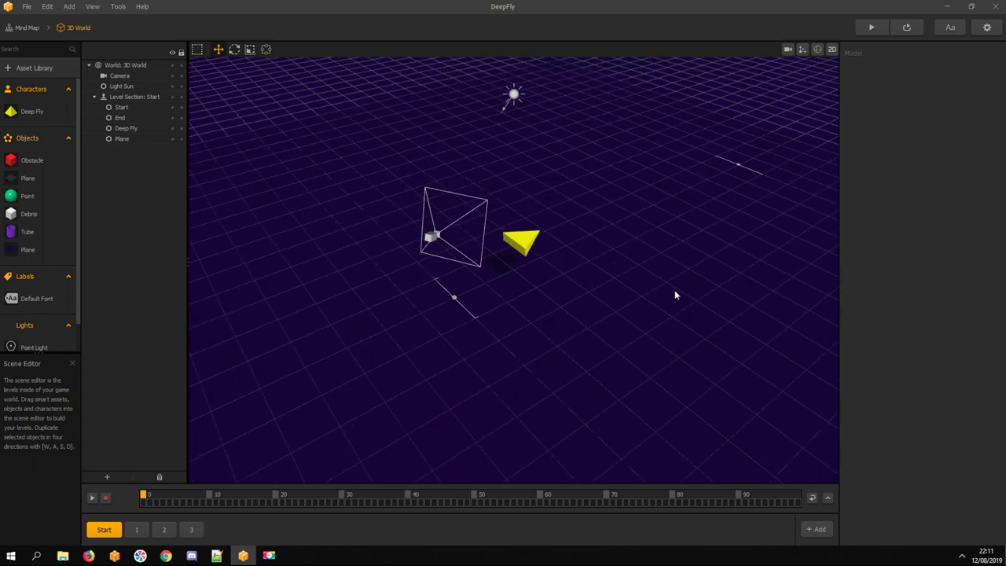
Play-test the Deep Fly game in the preview, steering the ship, and close the preview
click(870, 28)
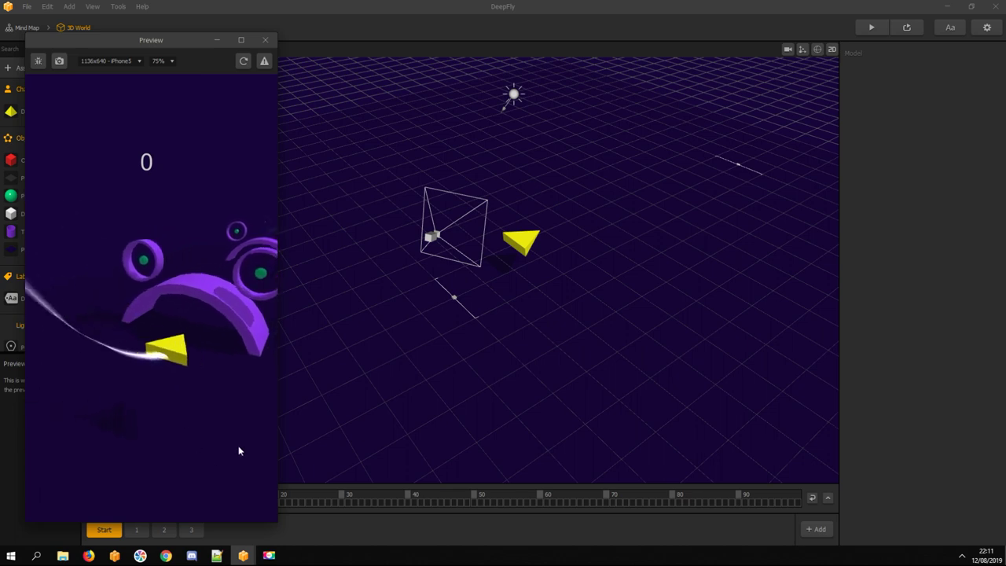
drag(239, 446, 134, 350)
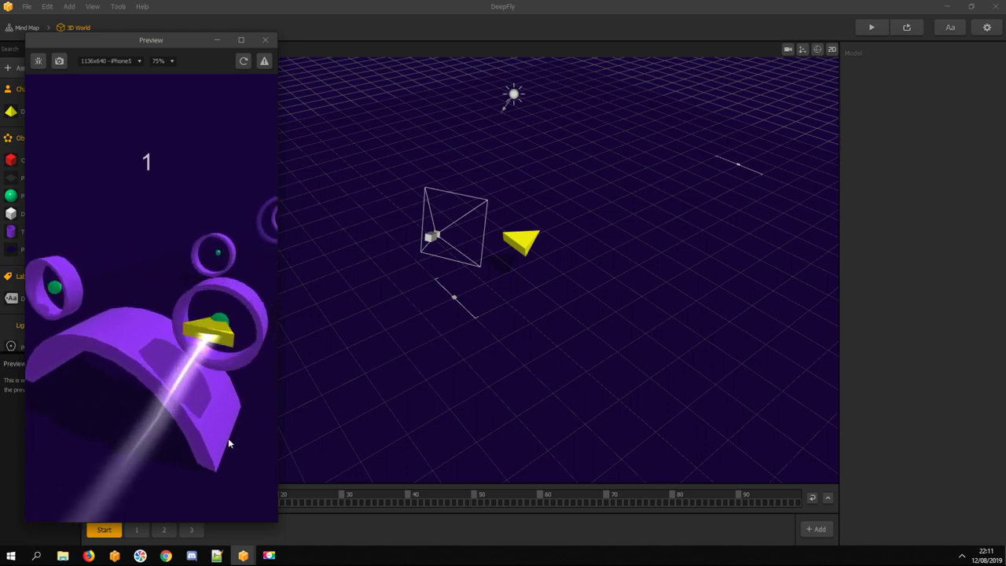
click(265, 40)
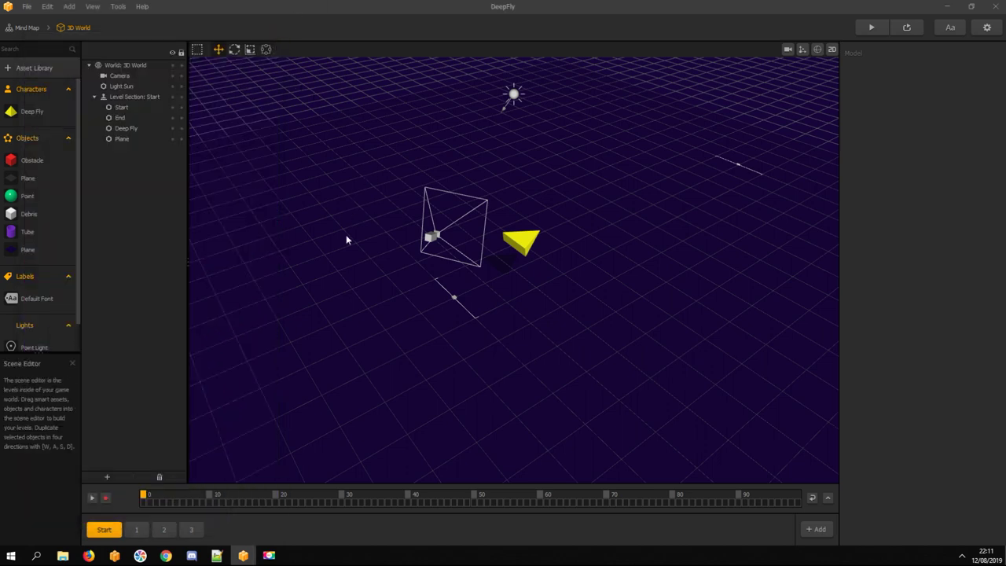
Switch to Chrome and download the free TRex Head V3 model from Free3D
click(165, 556)
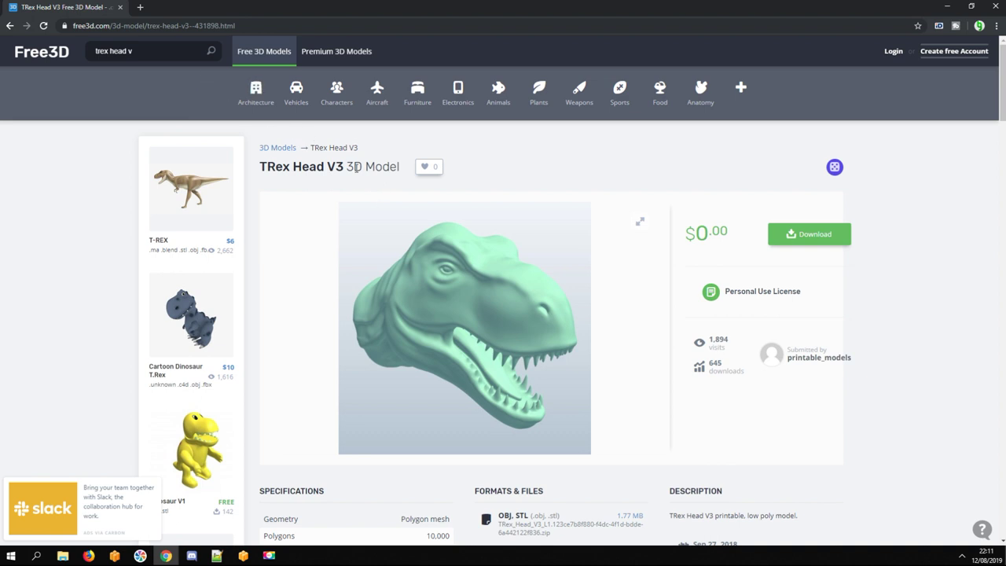
scroll(384, 173, down, 1)
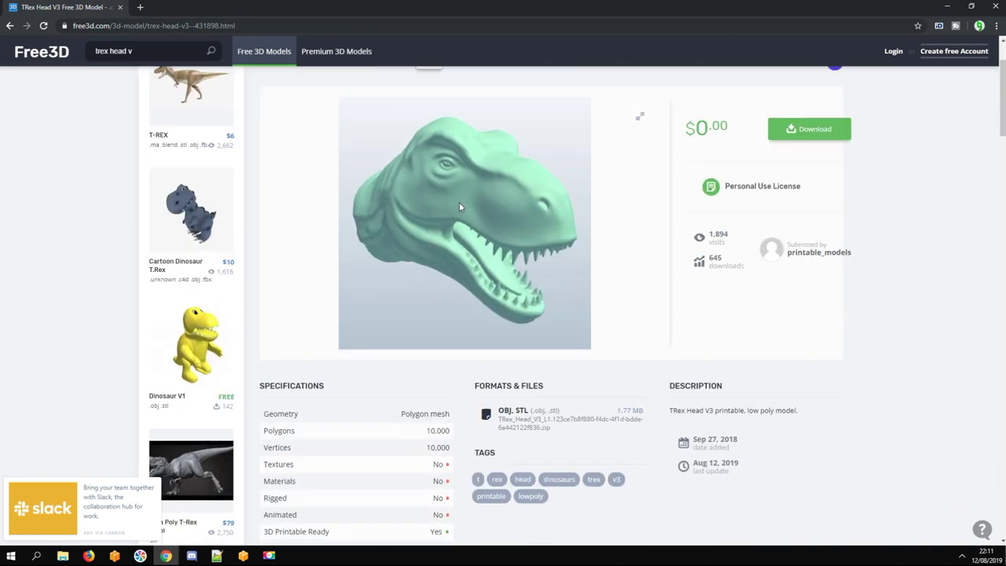
scroll(504, 220, up, 1)
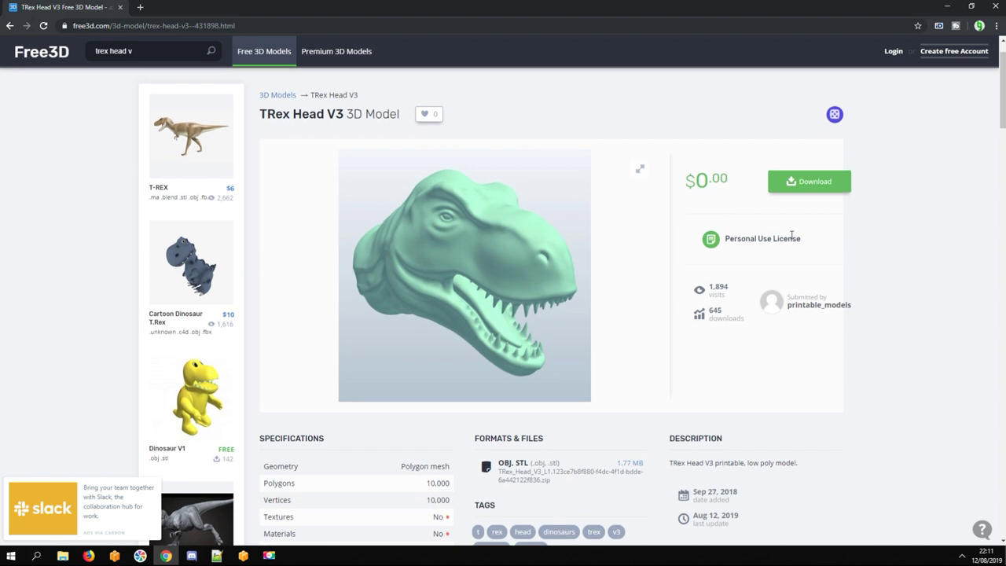
click(807, 189)
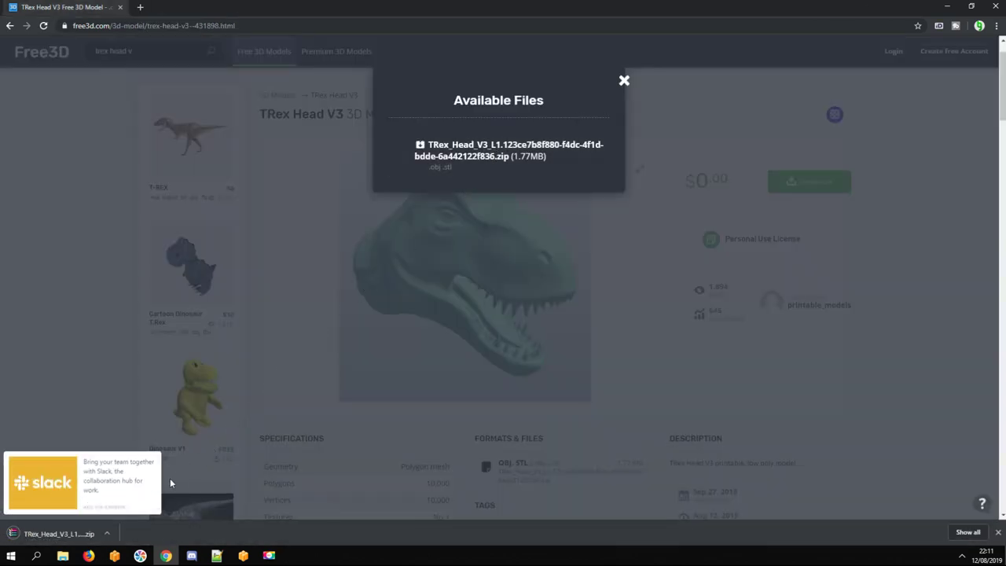
Extract 11078_TRex_Head_V3.obj from the downloaded archive into the Rex folder on the Desktop
click(60, 534)
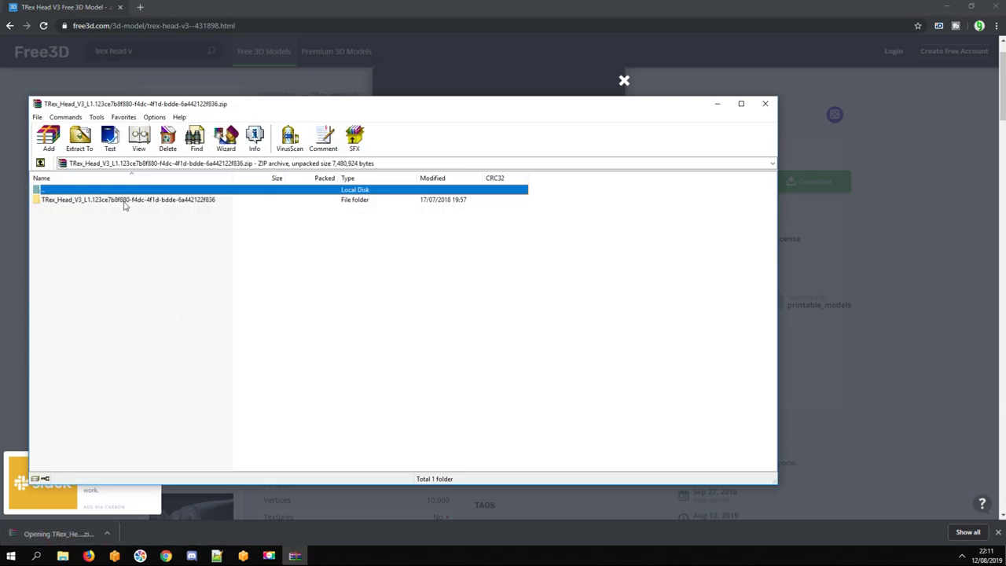
double_click(124, 201)
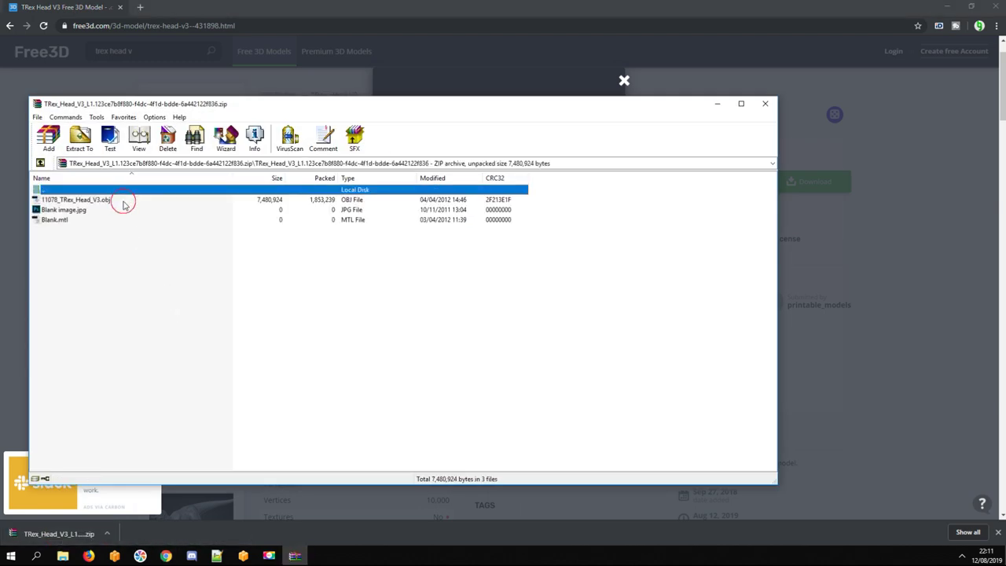
click(72, 202)
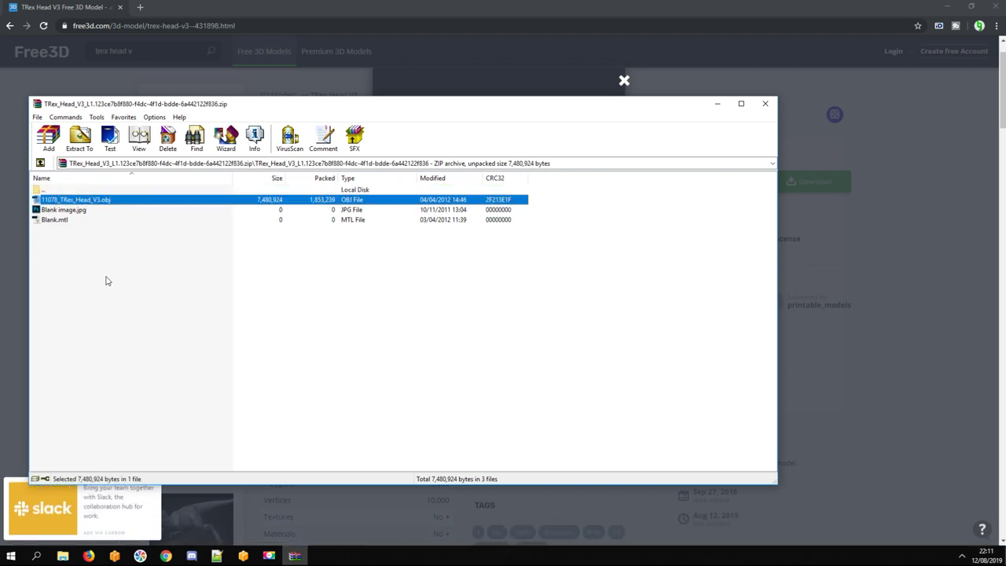
click(63, 555)
click(68, 509)
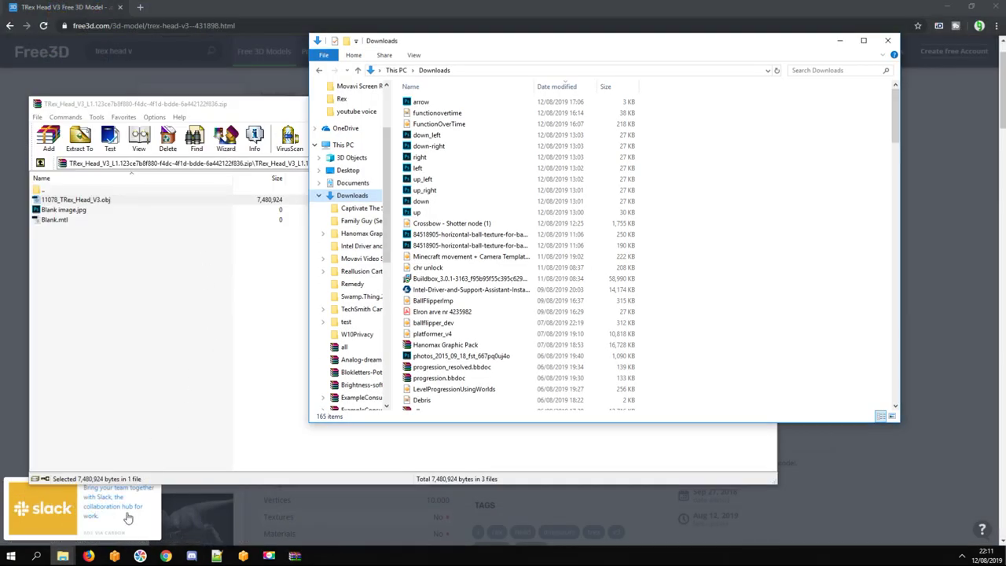
click(887, 40)
click(63, 555)
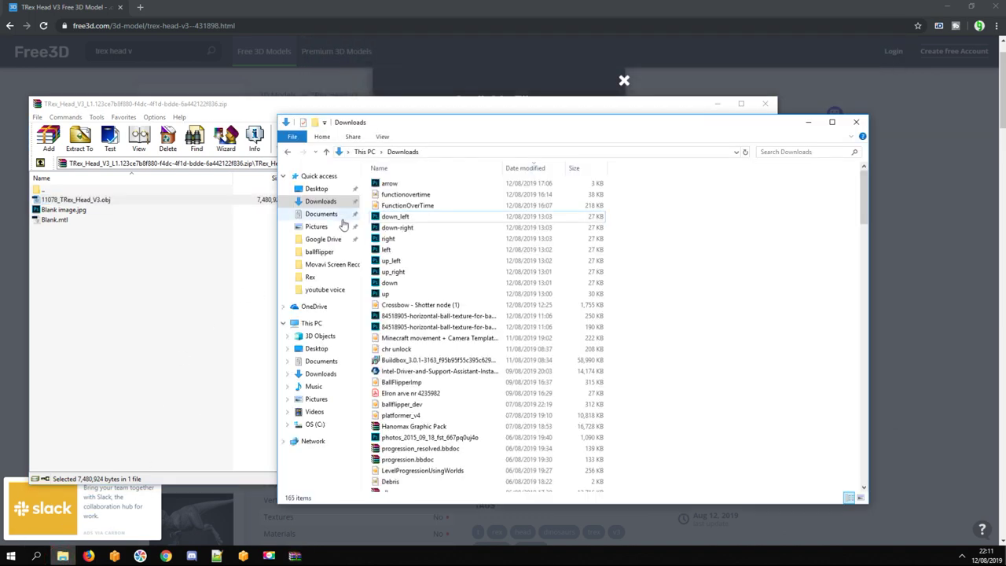
click(315, 189)
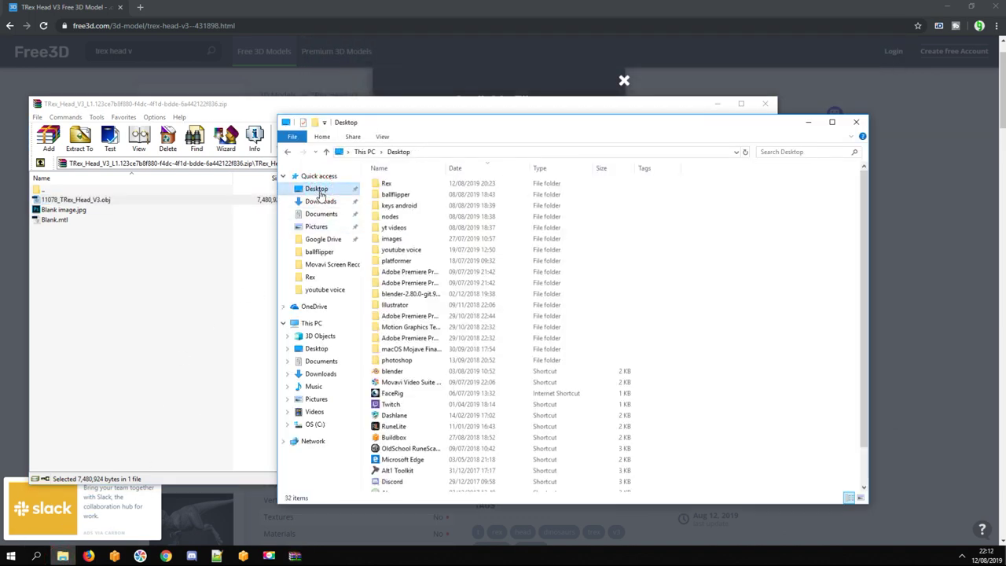
double_click(393, 186)
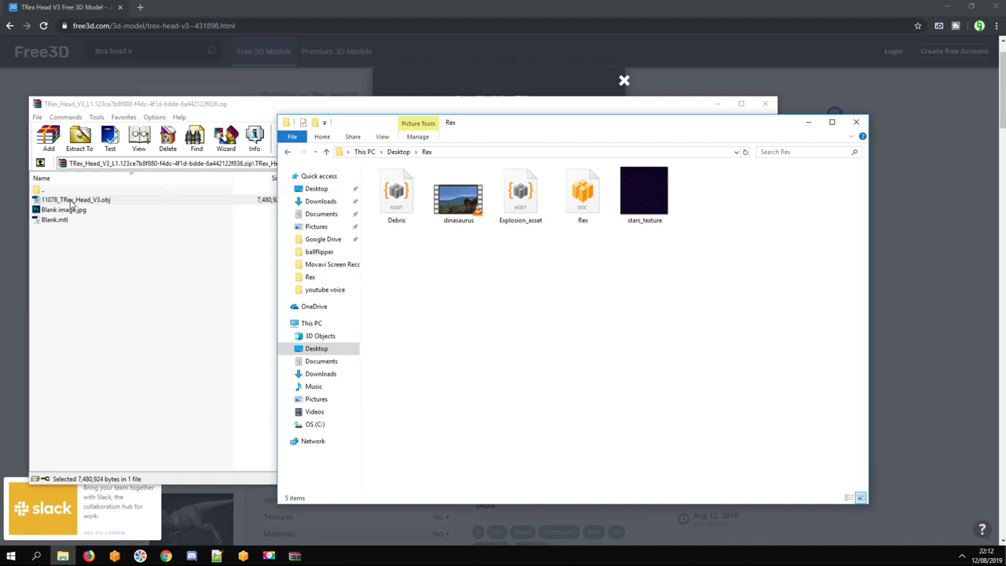
drag(72, 201, 242, 242)
drag(789, 352, 813, 342)
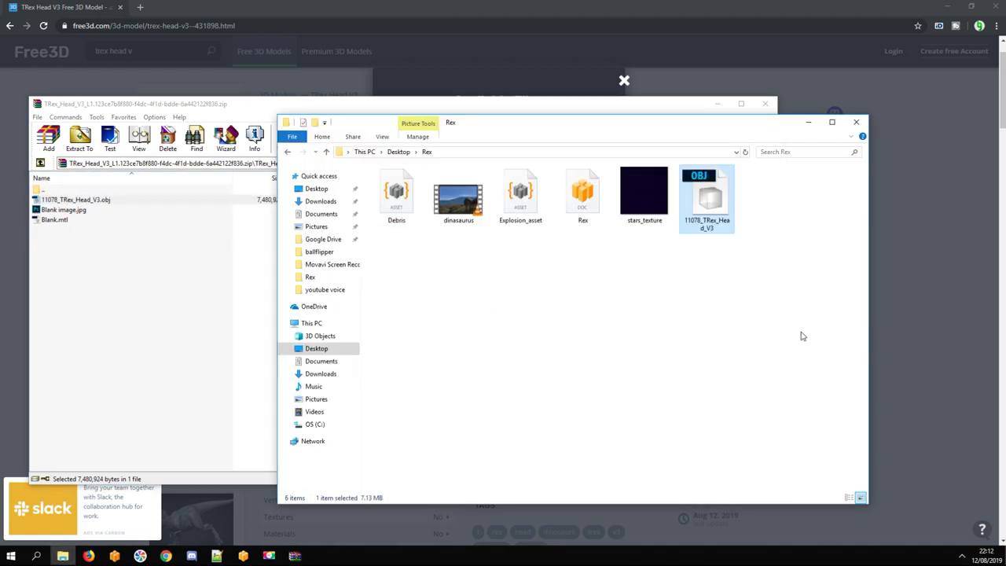
Close the archive window and the Free3D browser page
click(159, 316)
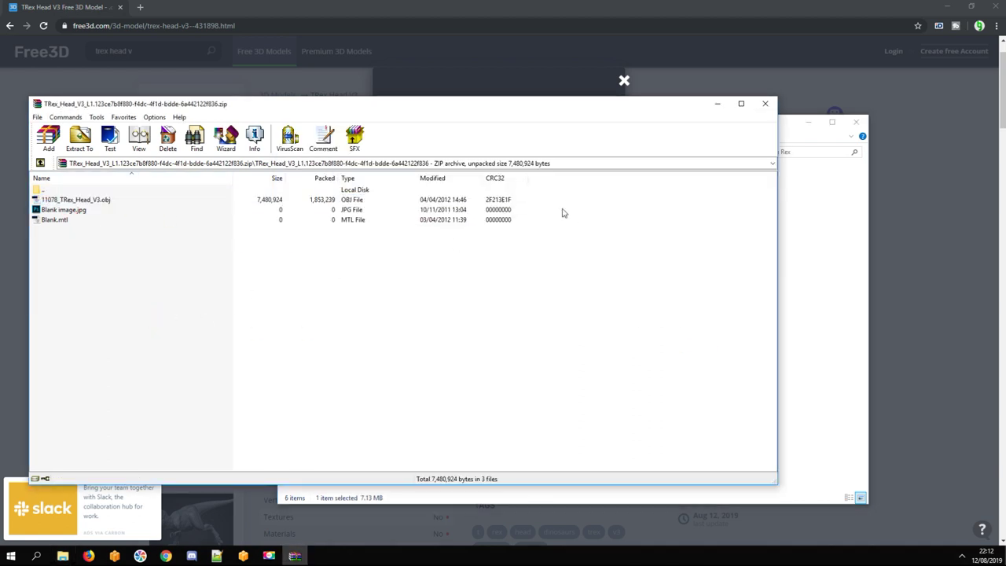
click(764, 103)
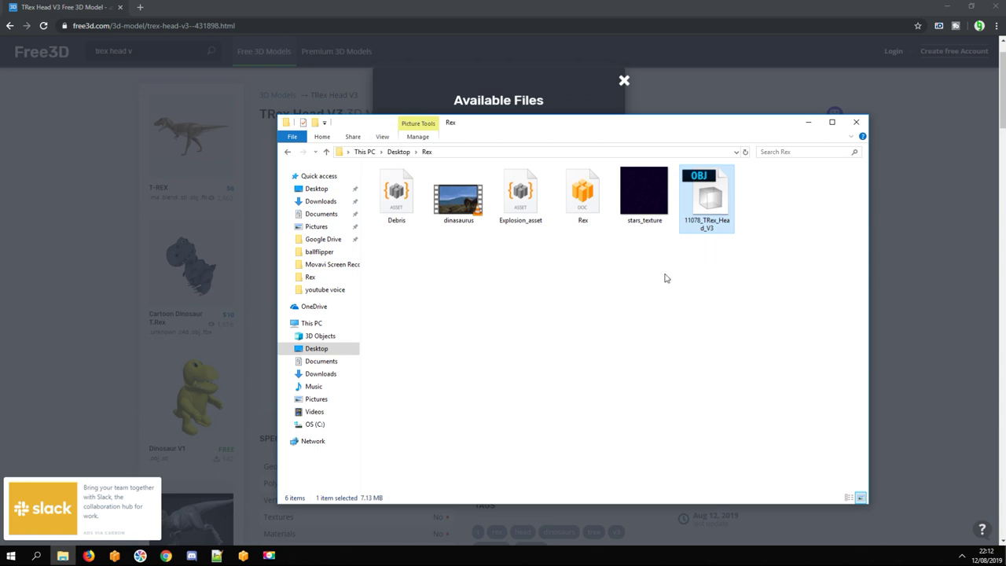
middle_click(80, 11)
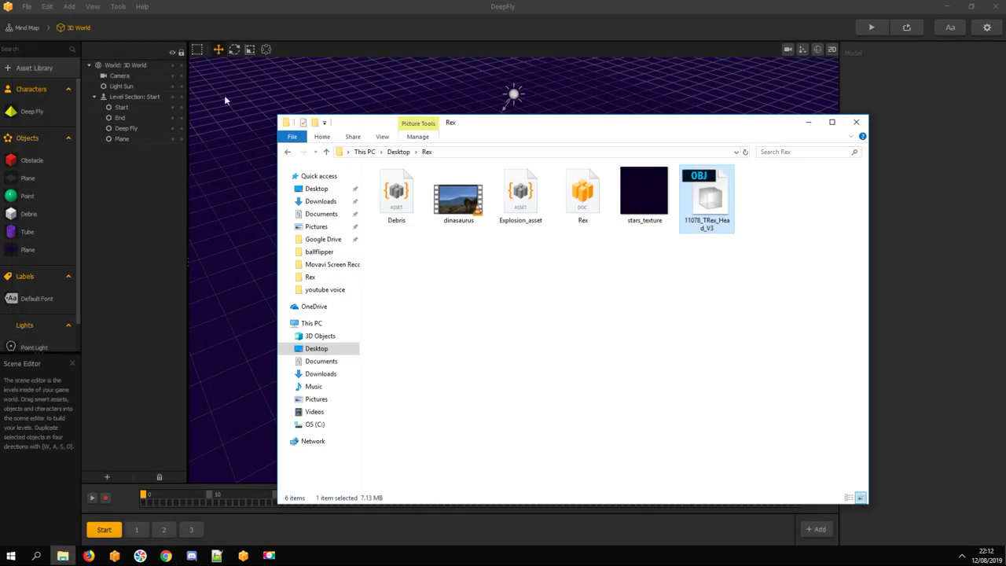
Launch Blender and start a new General file
click(8, 555)
text(bl)
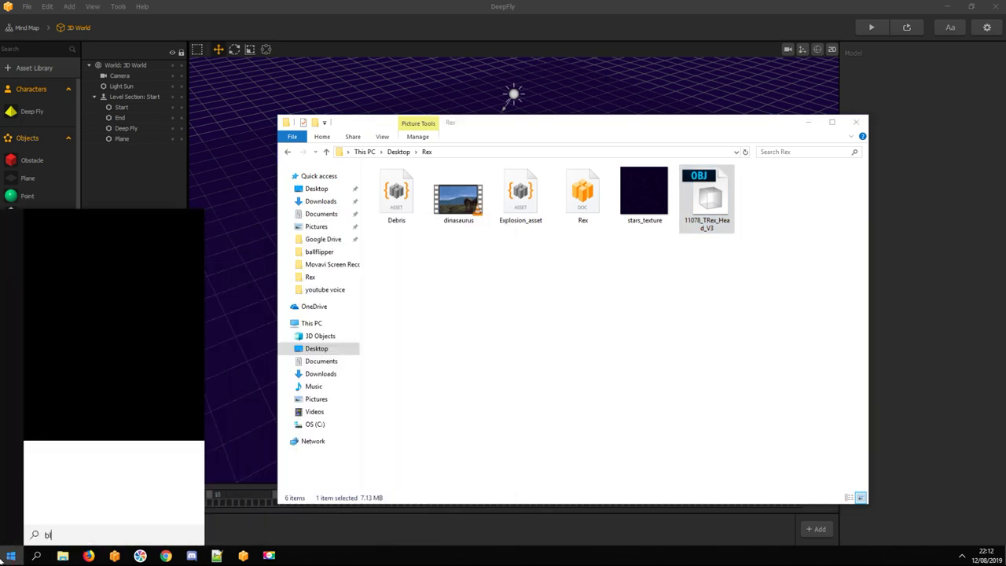
text(end)
key(Return)
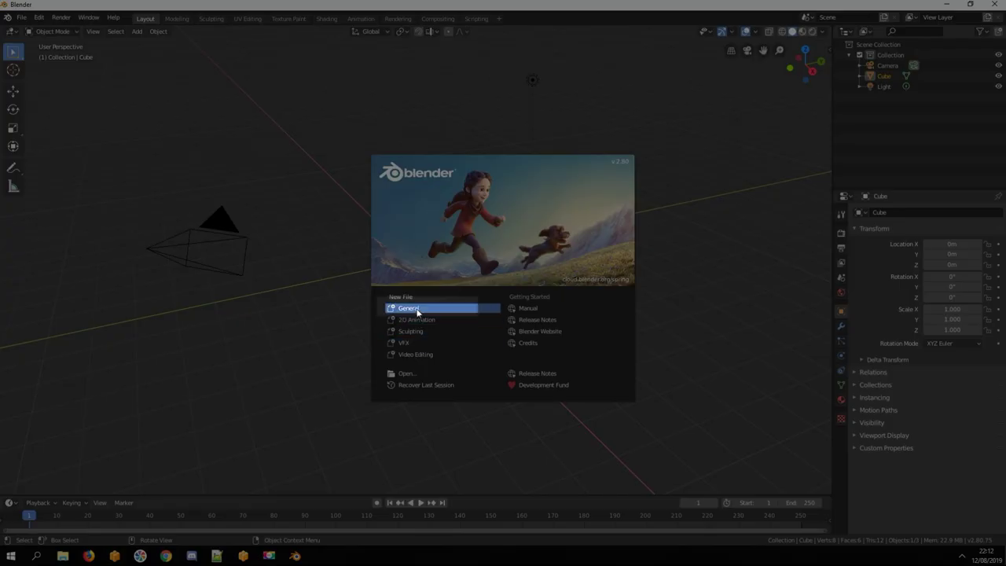
click(414, 308)
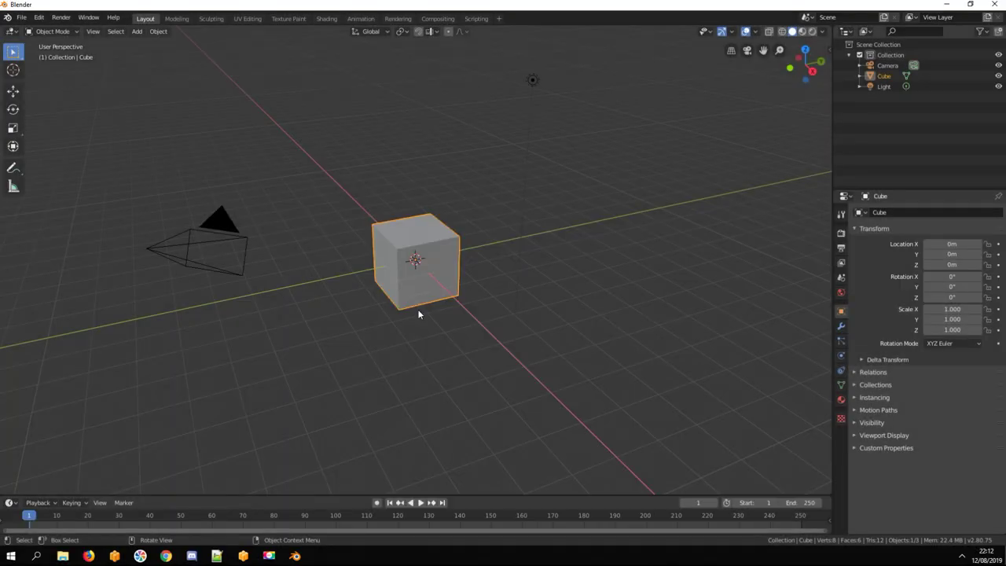
Import 11078_TRex_Head_V3.obj from the Desktop's Rex folder as a Wavefront OBJ
click(21, 17)
mouse_move(55, 158)
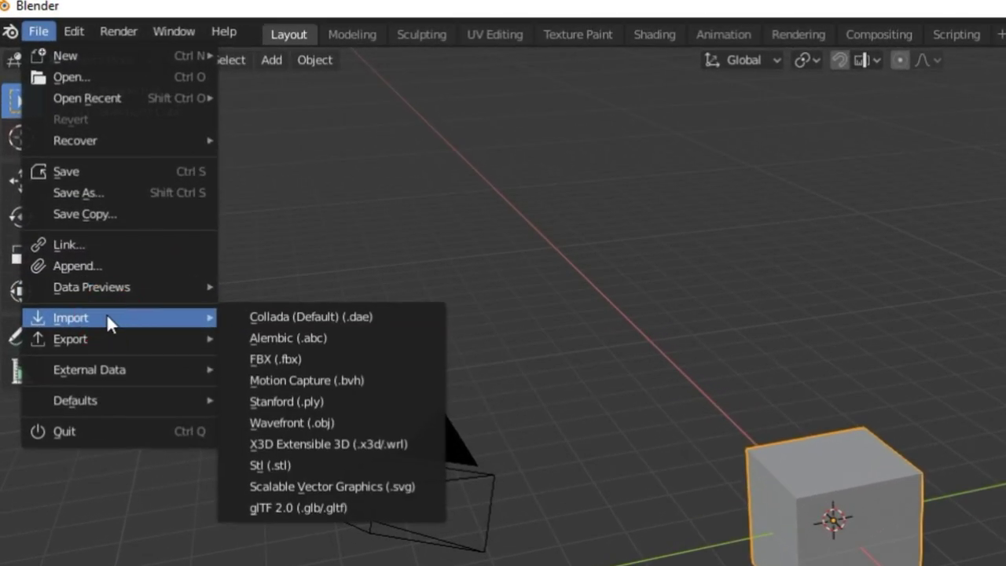
click(326, 422)
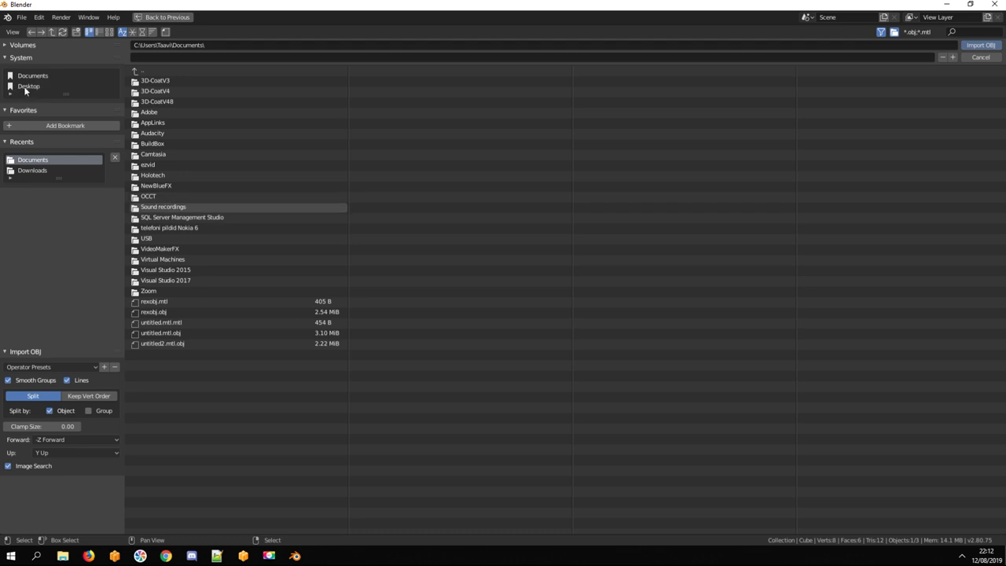
click(26, 87)
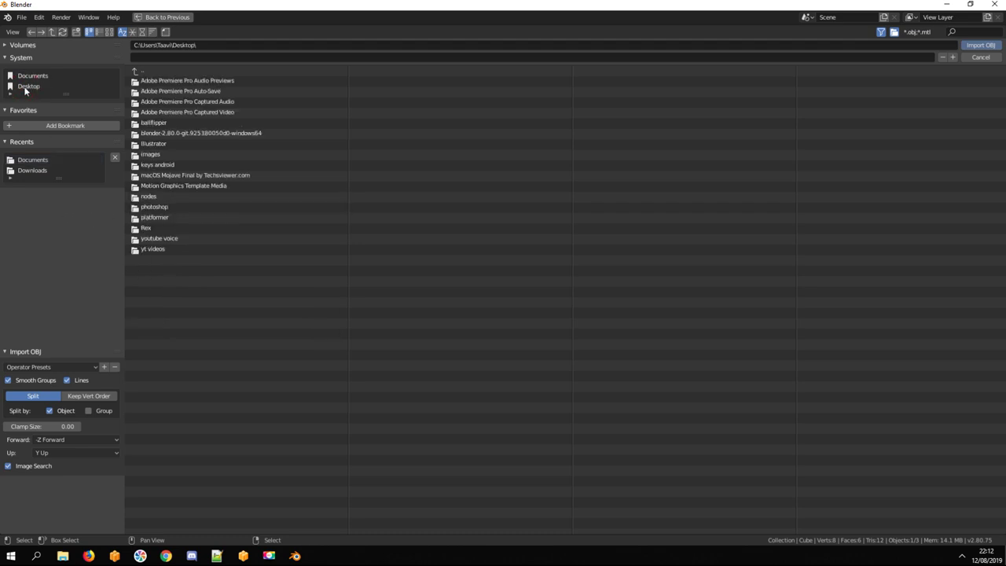
click(147, 230)
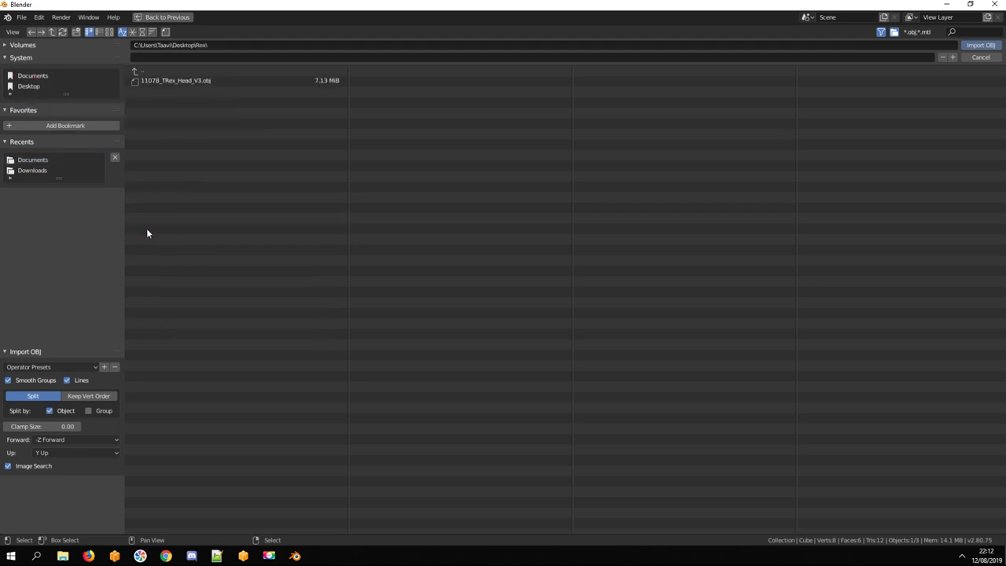
click(171, 81)
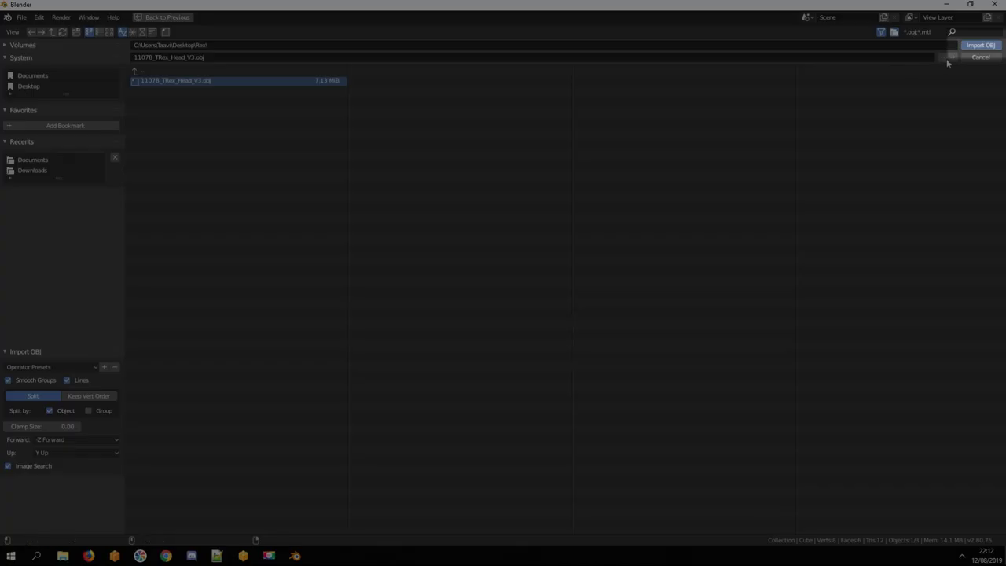
click(976, 47)
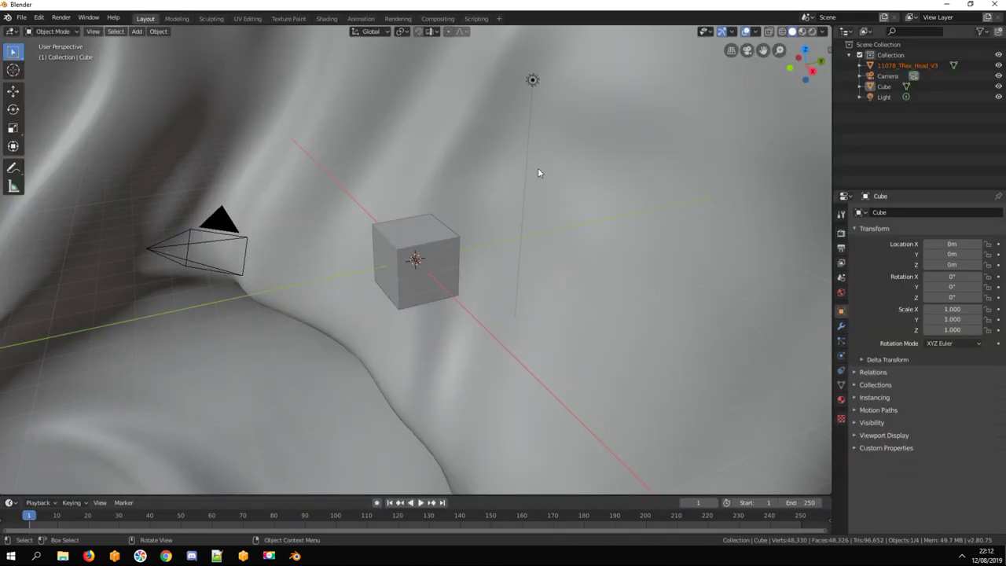
Delete the default cube from the scene
click(434, 249)
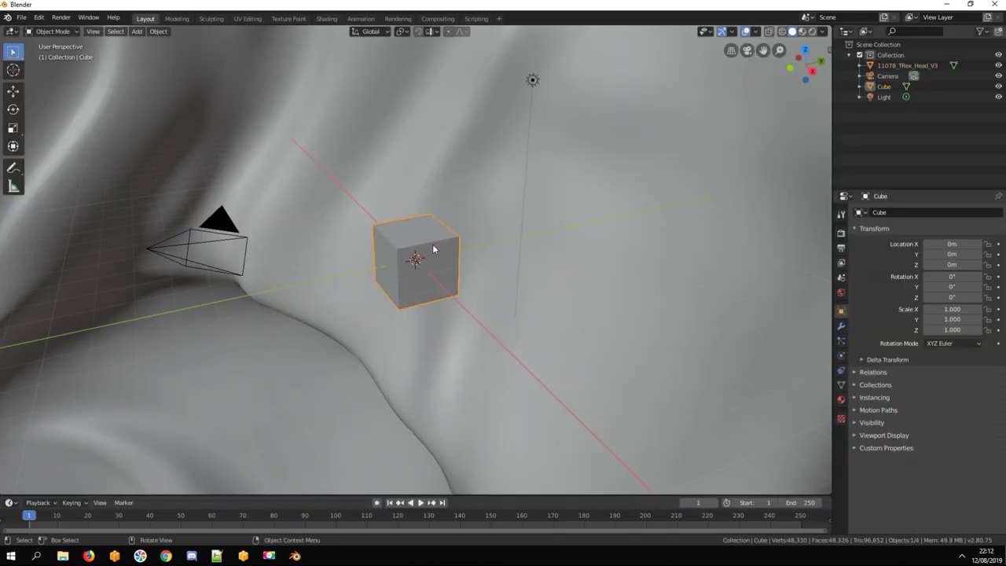
key(Delete)
scroll(432, 246, down, 5)
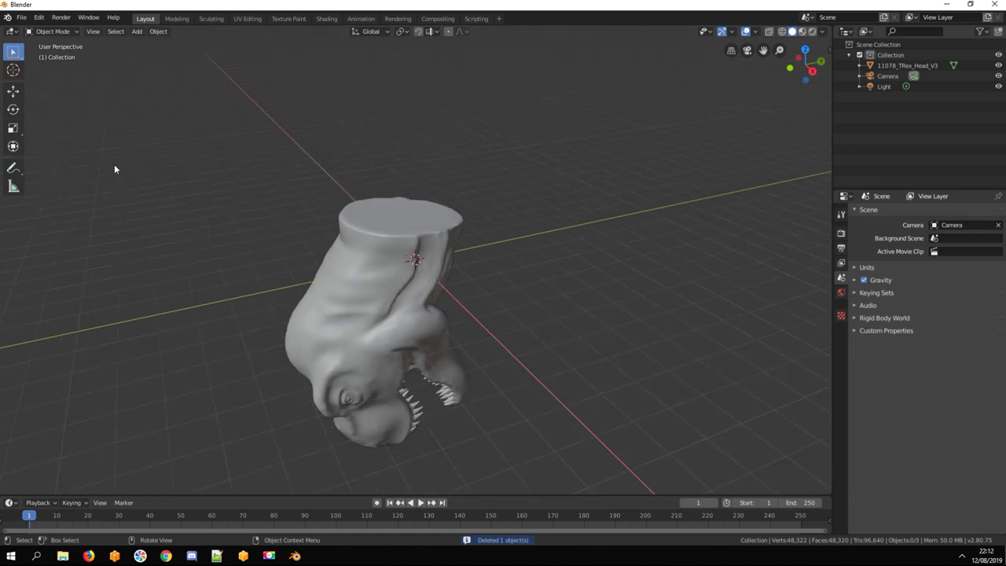
Select the T-Rex head and try resizing it freehand along individual axes with the Scale tool
click(376, 301)
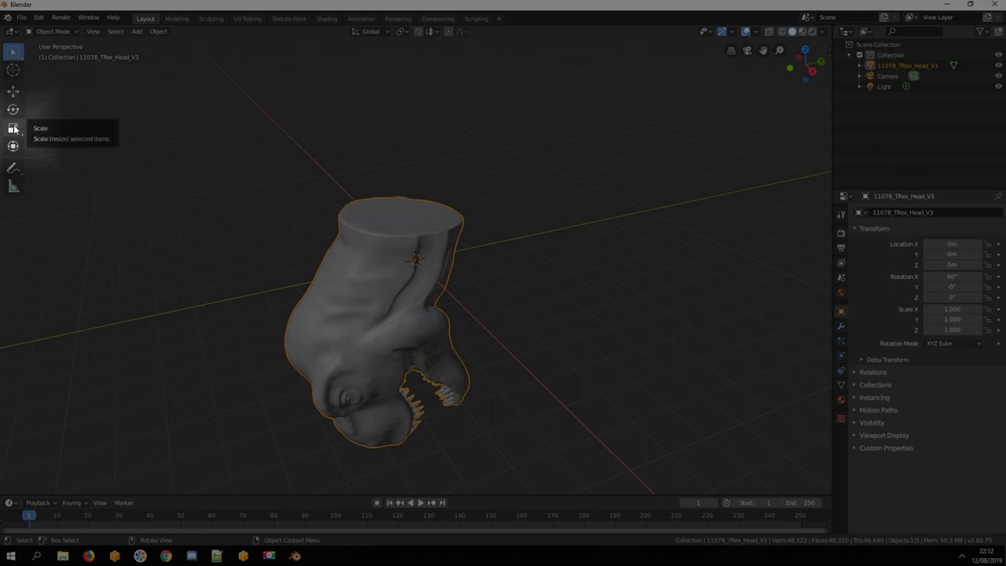
click(13, 128)
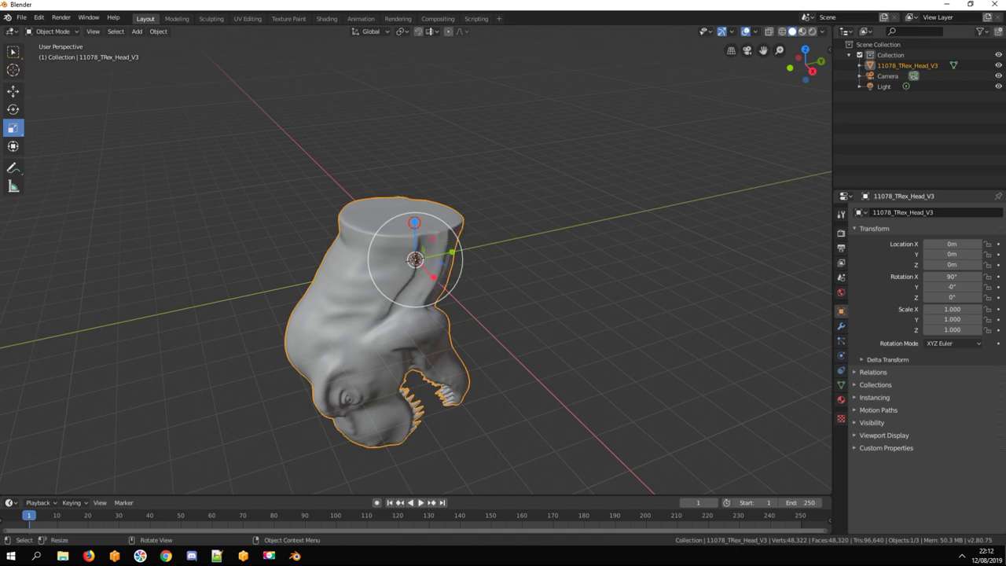
drag(416, 230, 428, 275)
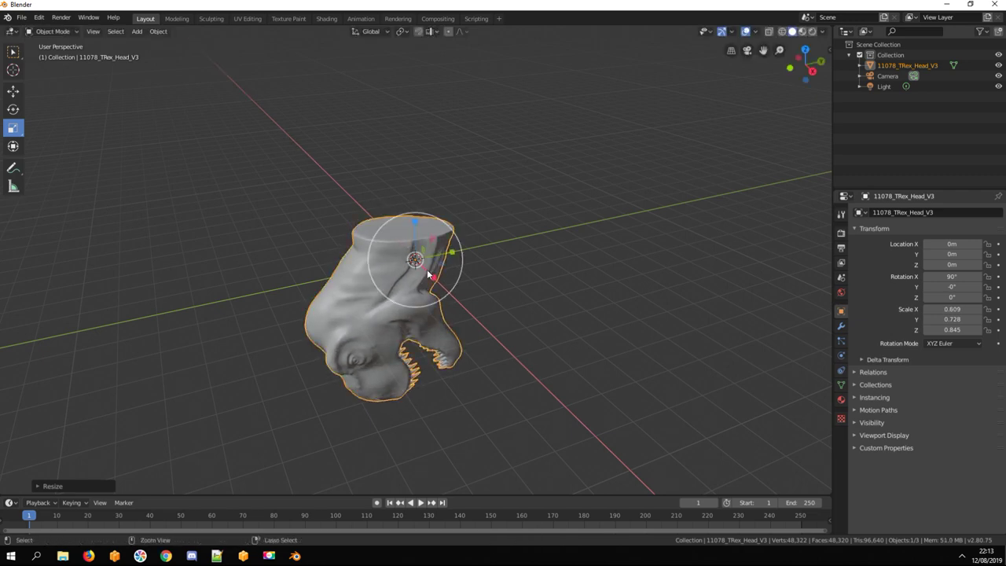
key(ctrl+z)
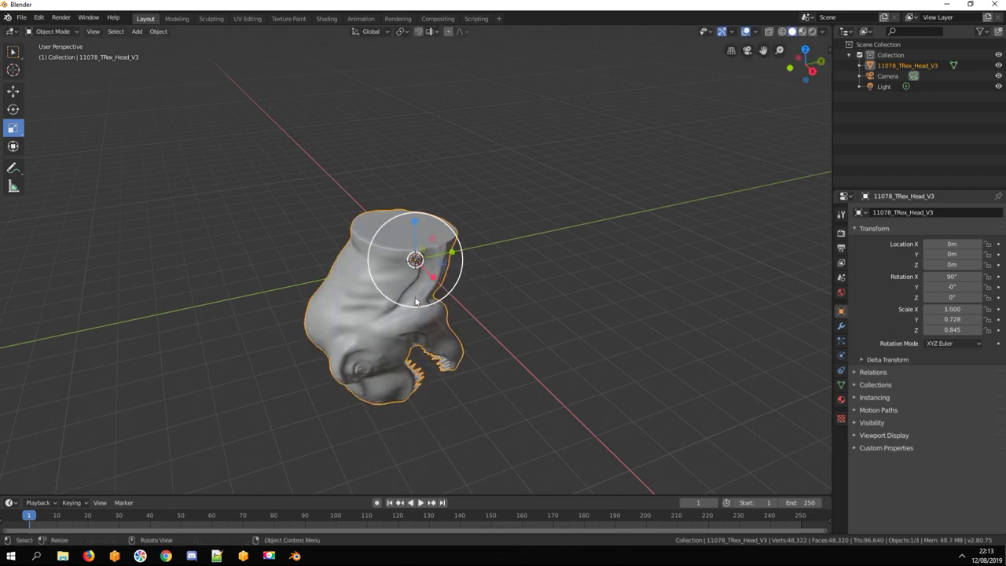
middle_drag(416, 301, 445, 271)
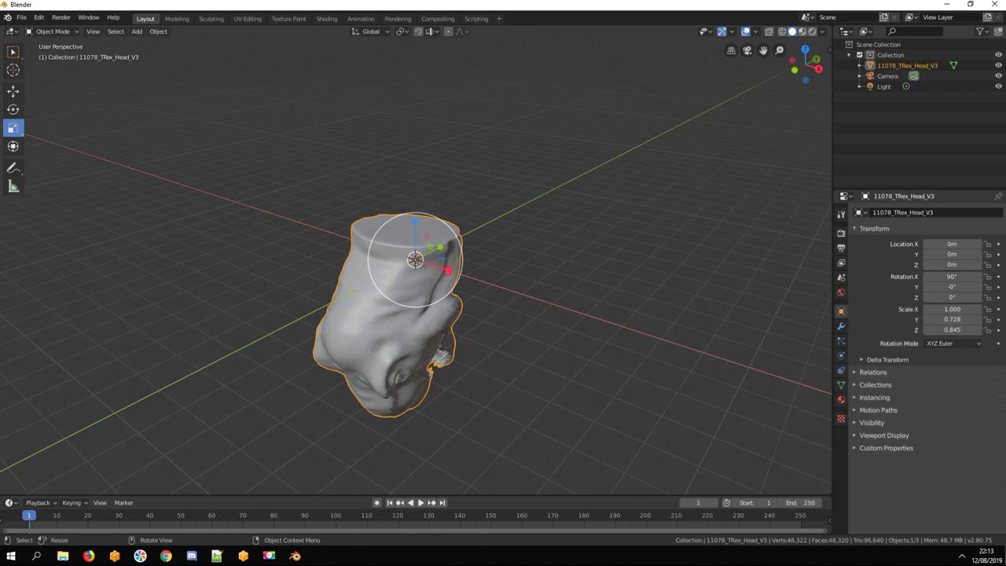
drag(446, 271, 518, 288)
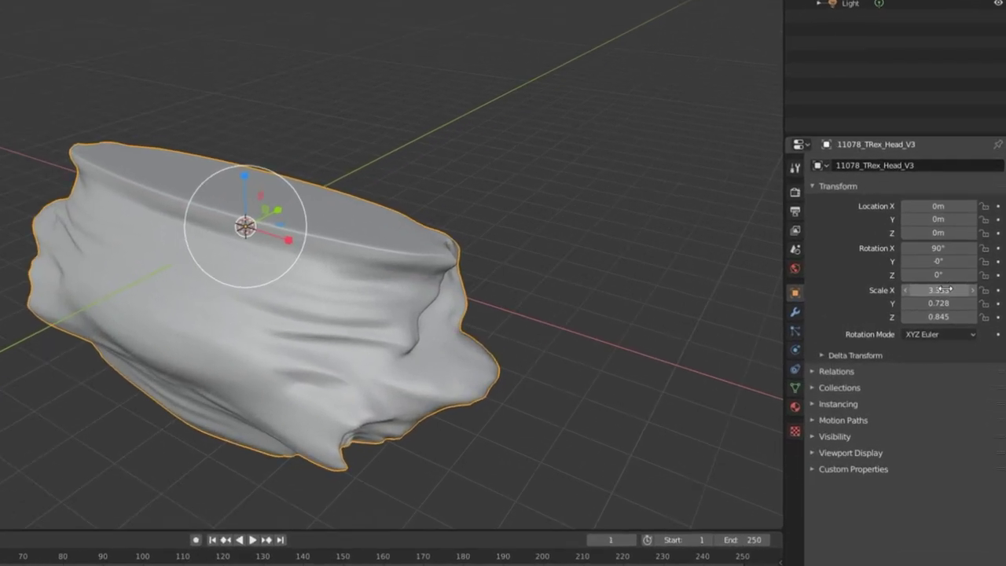
Set the T-Rex head's X, Y and Z scale to 0.03 each
click(947, 290)
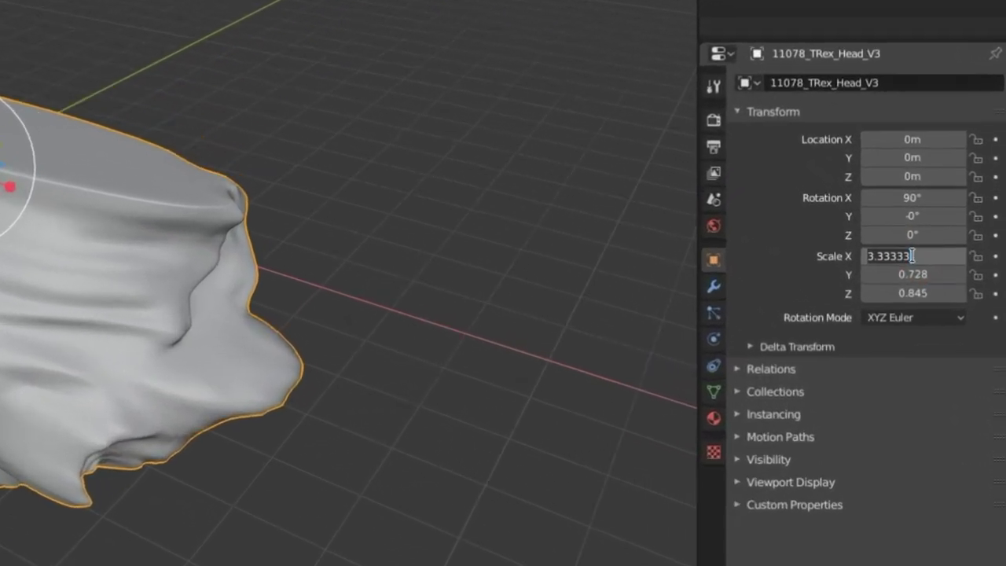
text(0)
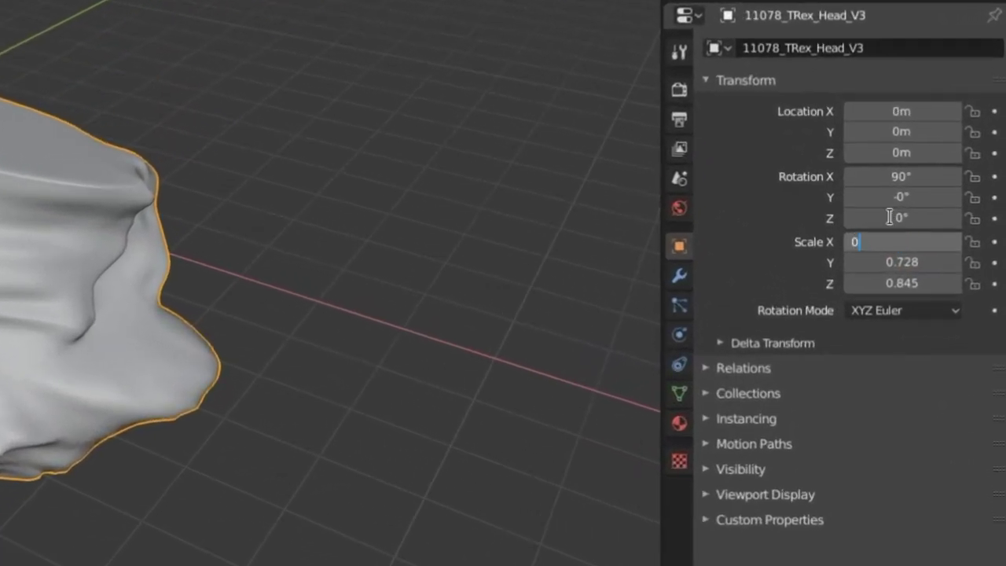
text(.03)
key(Return)
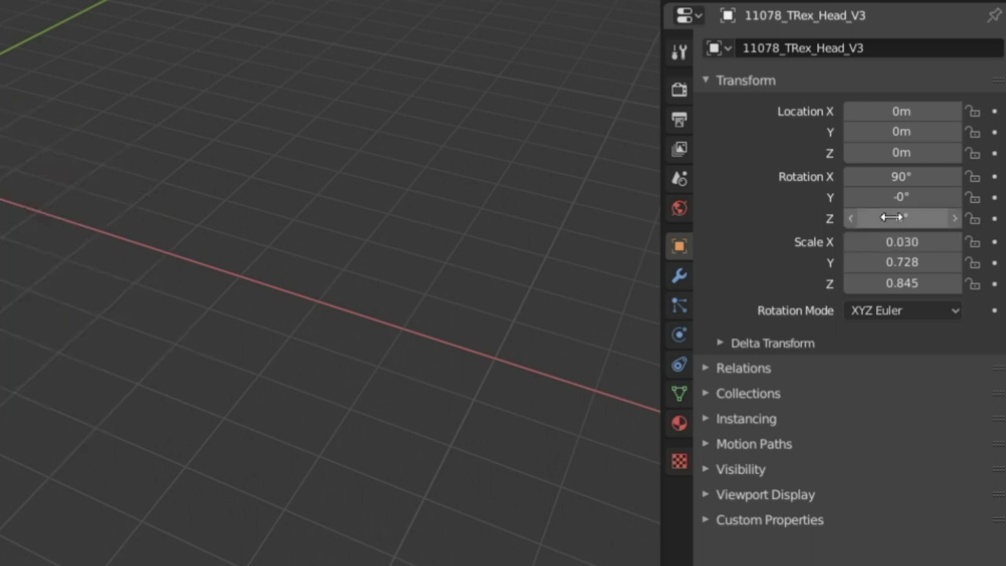
click(931, 263)
text(0.03)
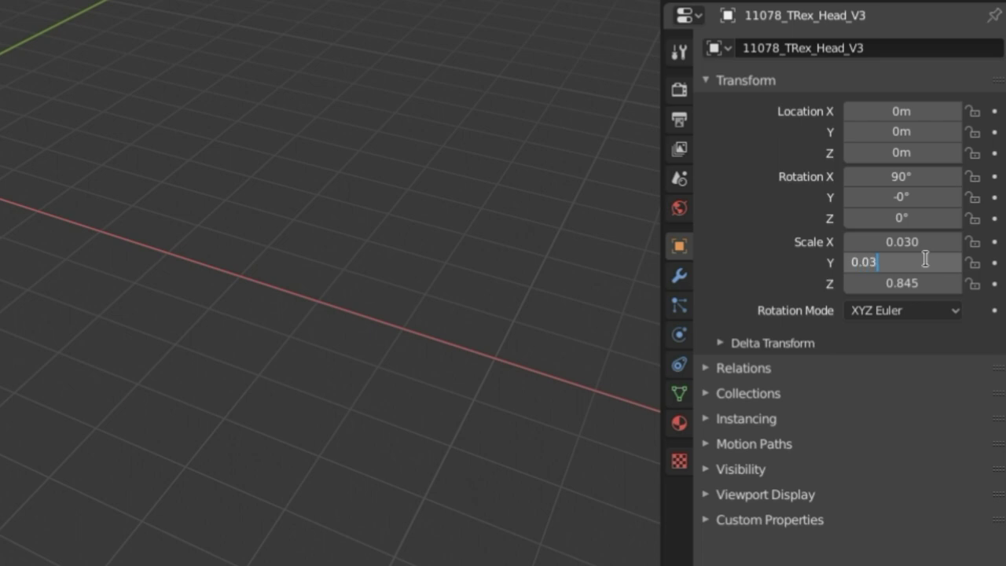
key(Return)
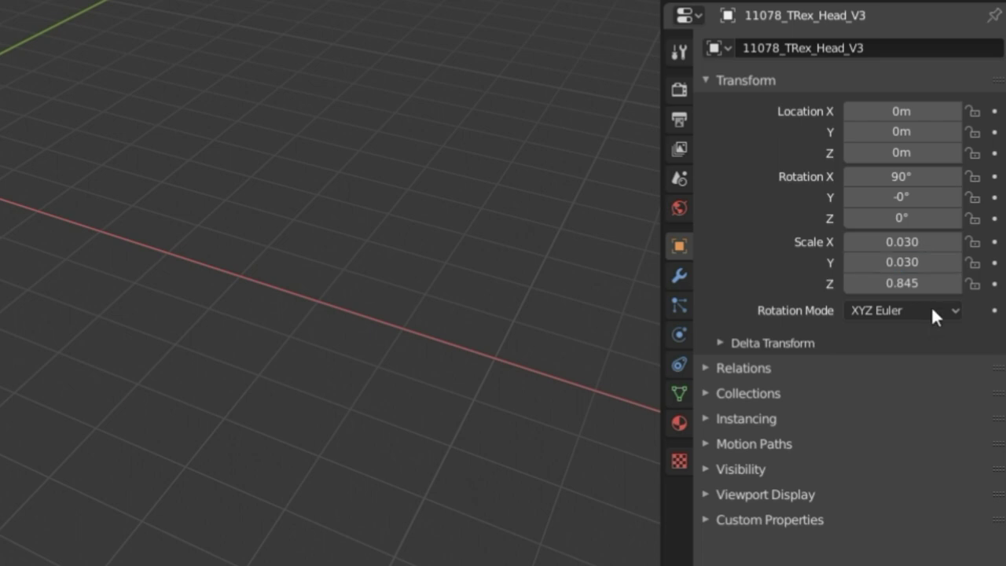
click(932, 284)
text(0.03)
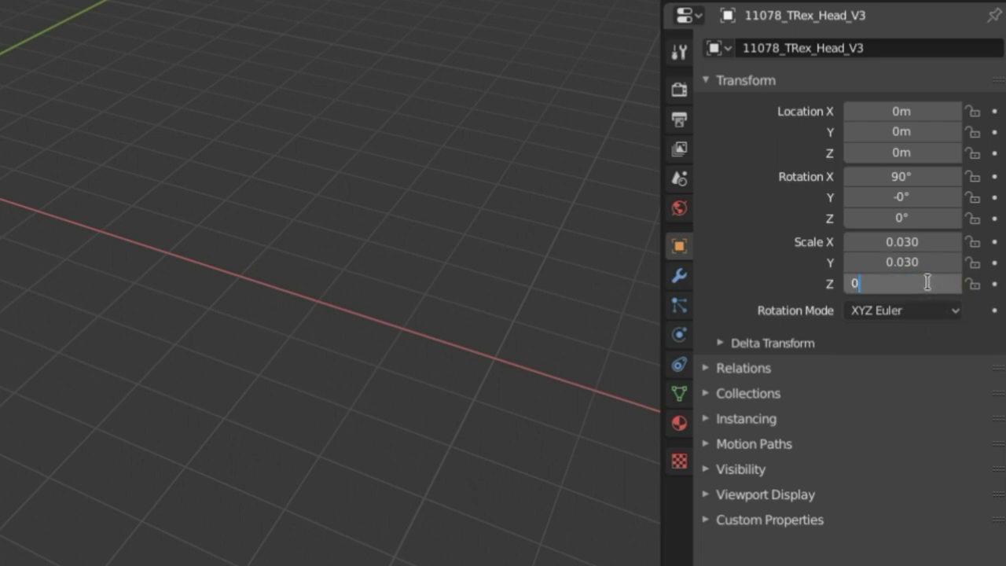
key(Return)
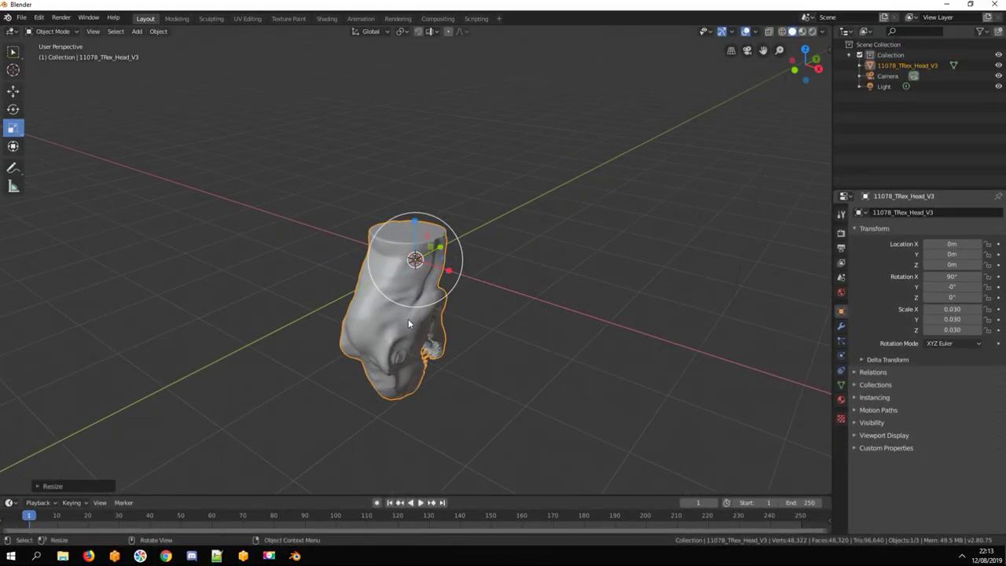
Switch the T-Rex head from Object Mode to Edit Mode
middle_drag(430, 363, 362, 337)
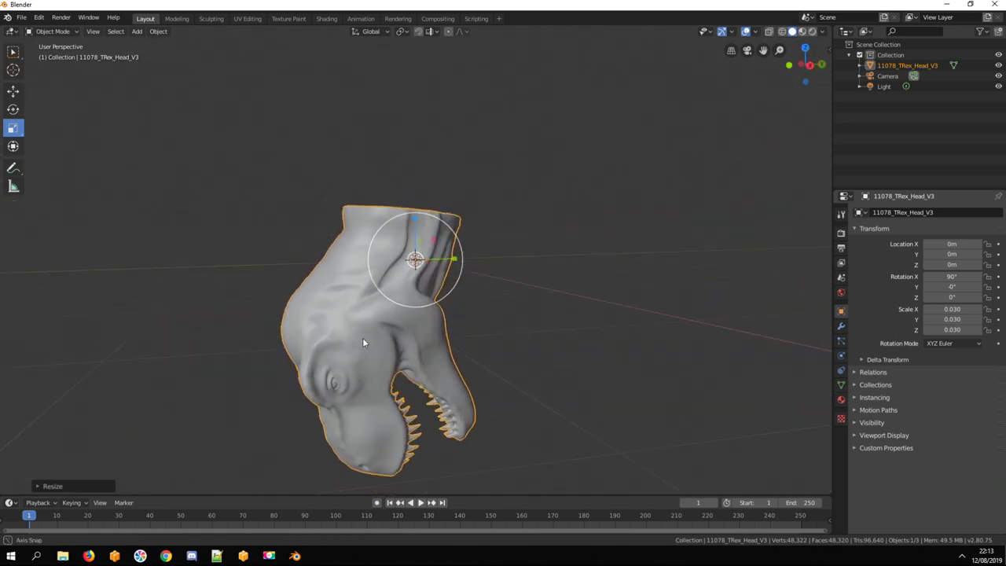
right_click(383, 363)
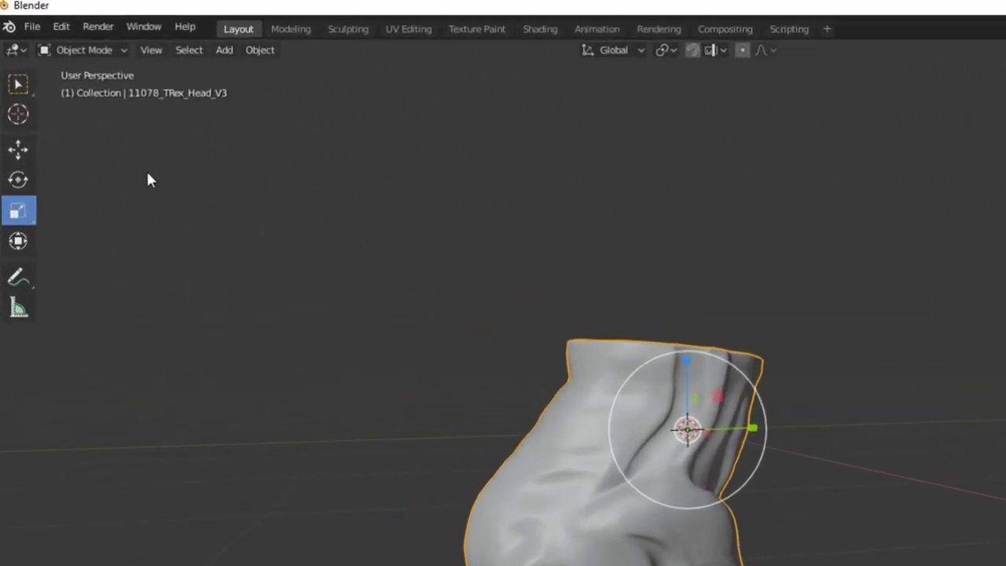
click(76, 34)
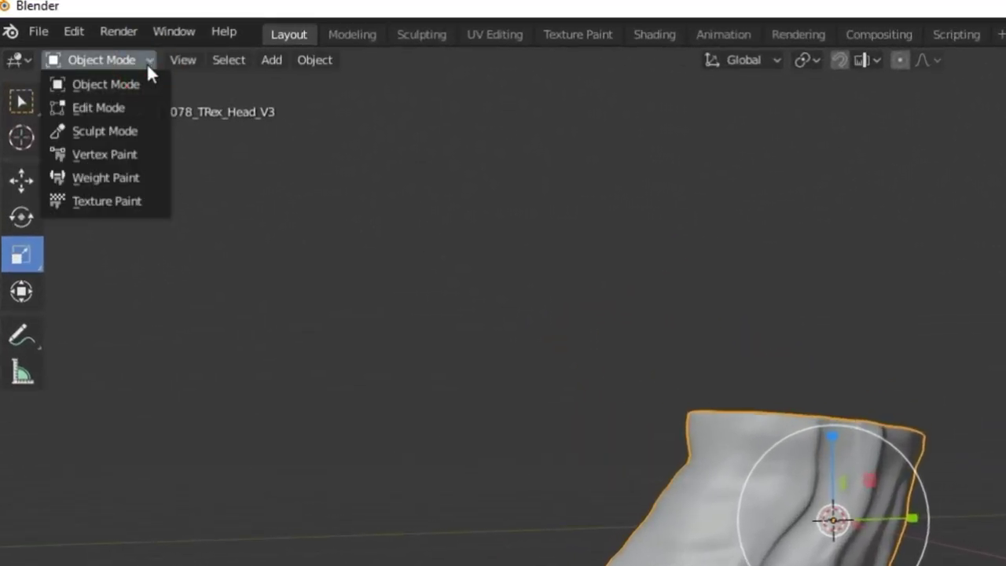
click(116, 107)
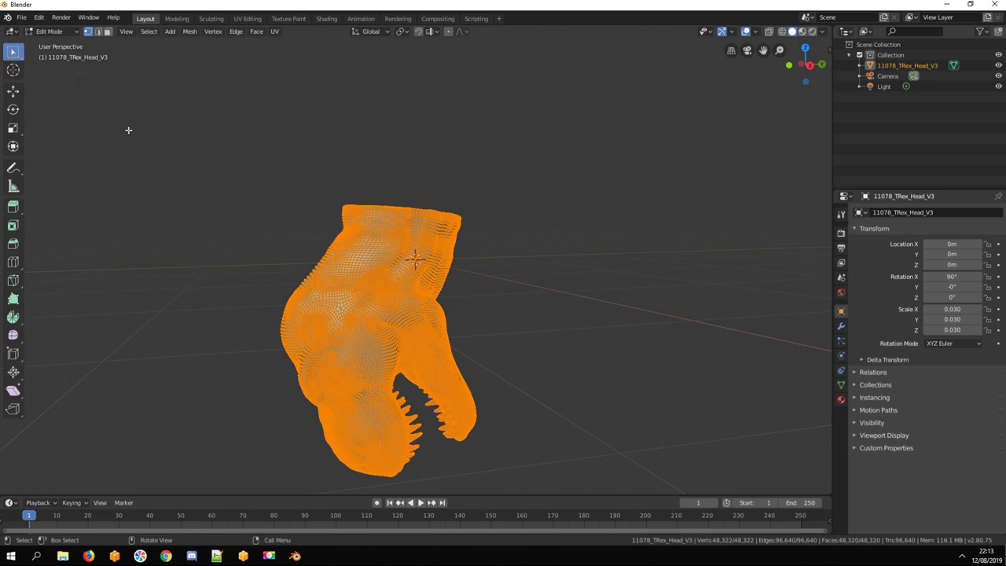
Simplify the head's entire mesh with Limited Dissolve and return to Object Mode
middle_drag(193, 236, 231, 247)
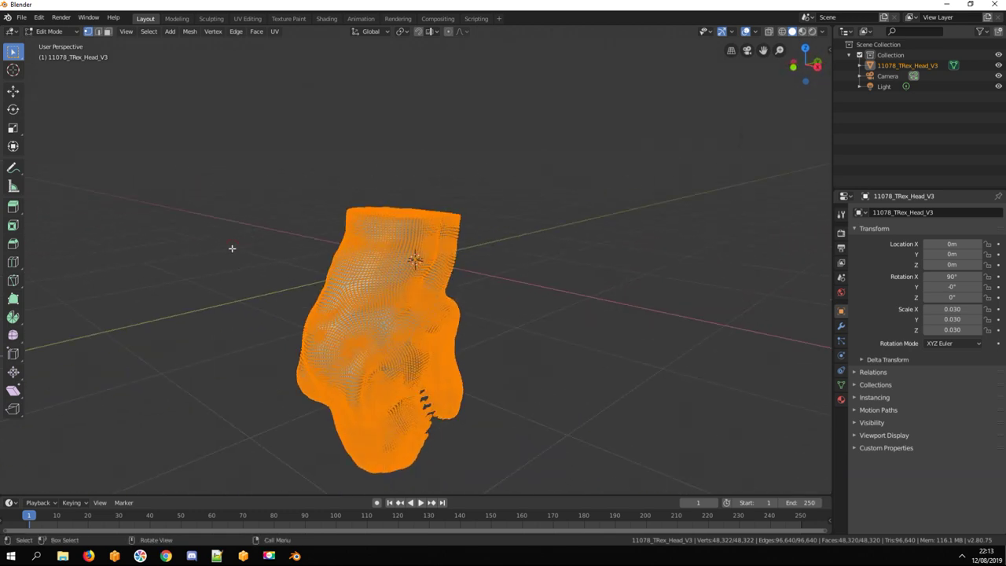
click(256, 250)
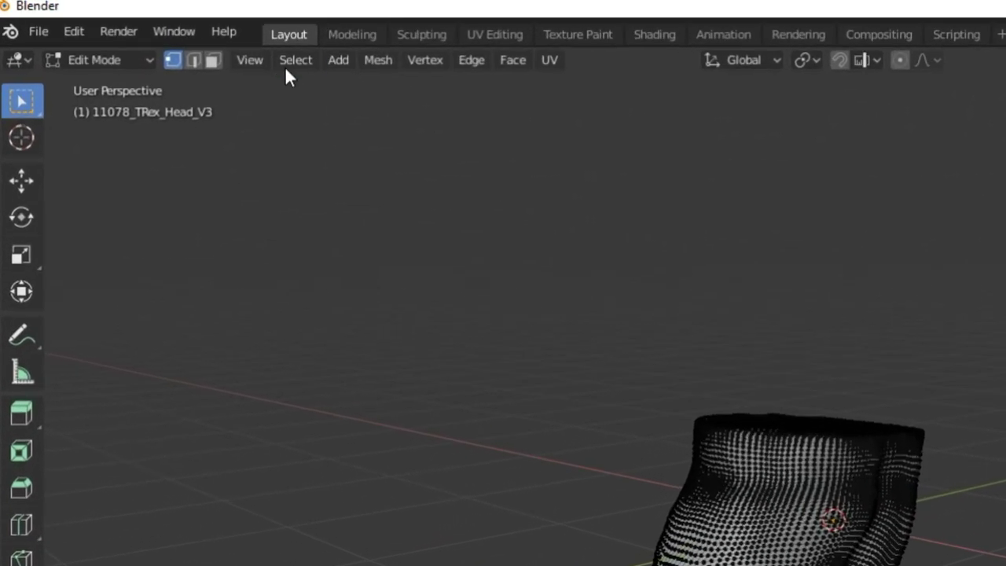
click(148, 31)
click(310, 86)
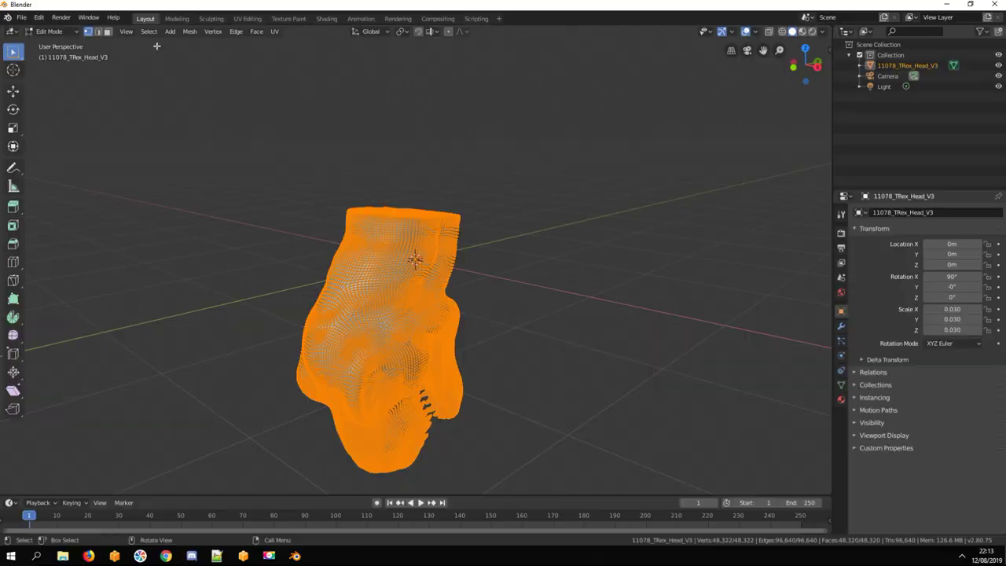
key(x)
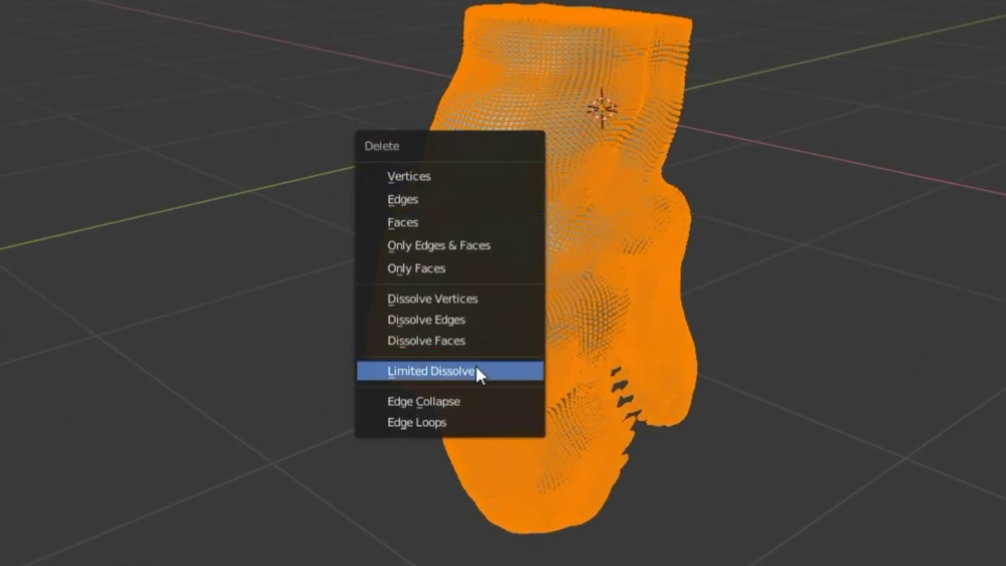
click(476, 366)
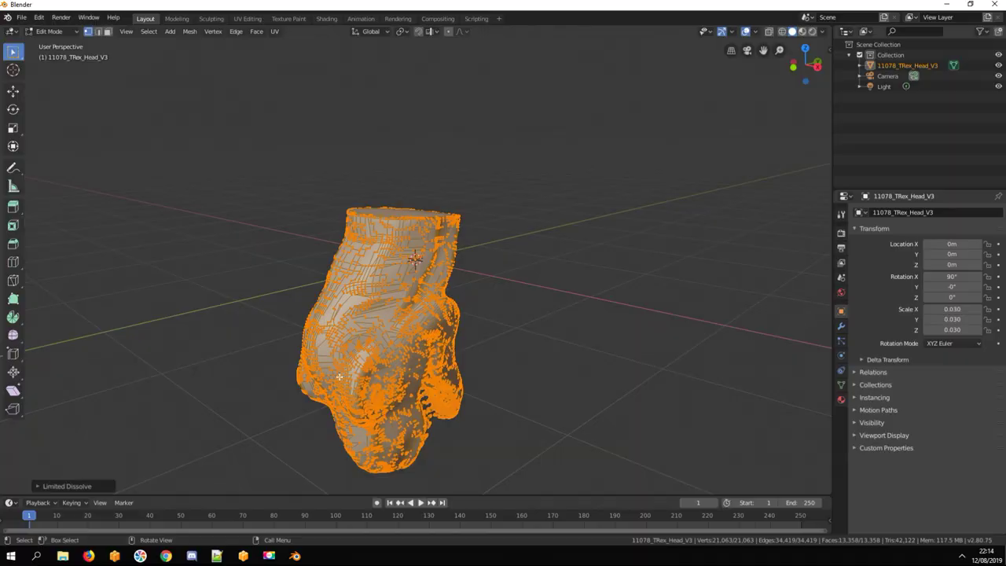
middle_drag(522, 338, 471, 346)
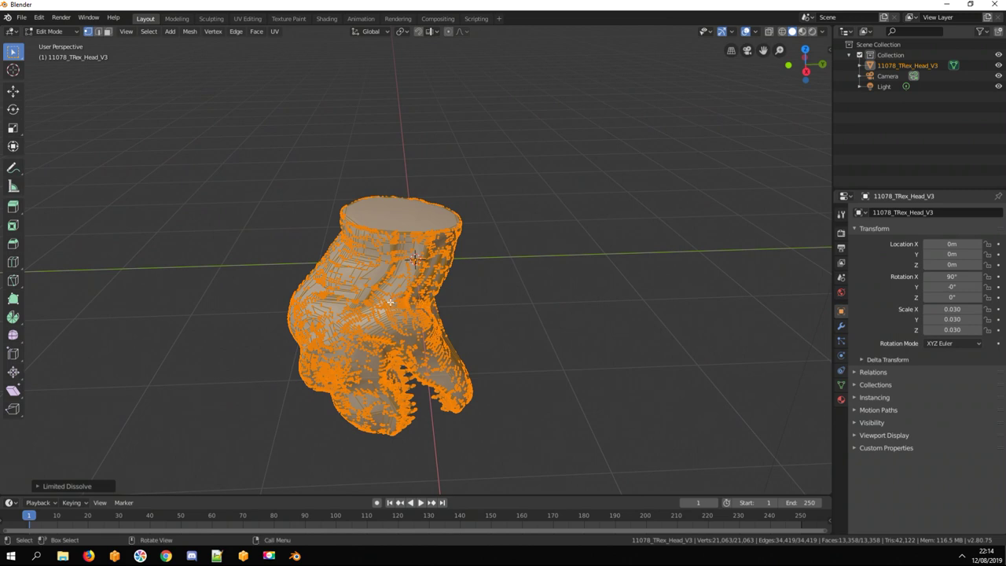
click(70, 31)
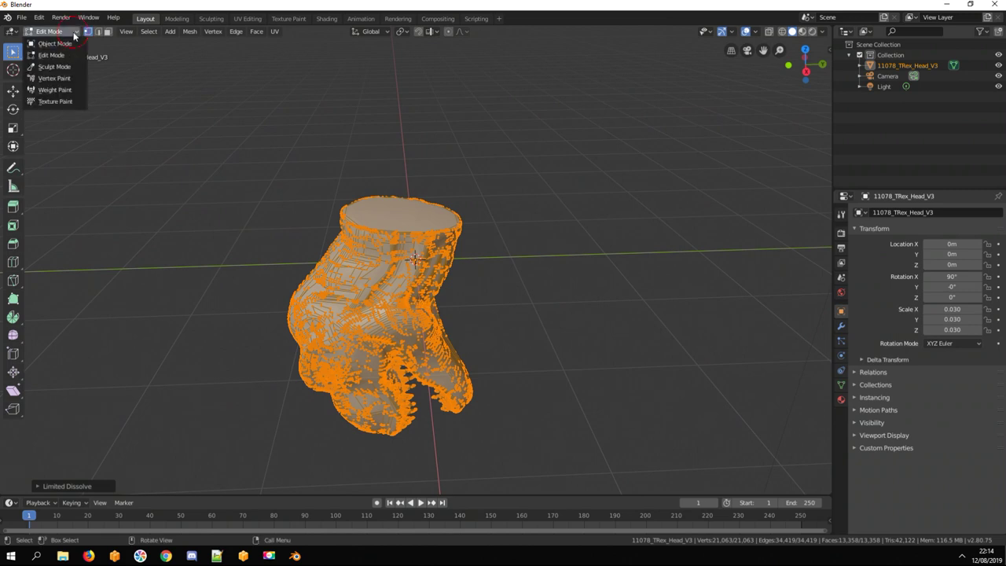
click(47, 41)
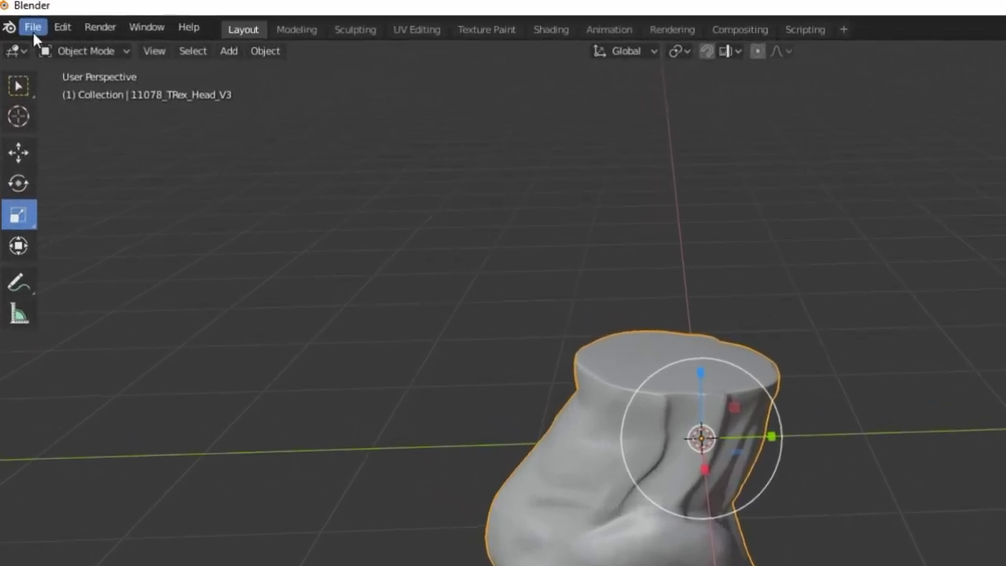
Export the model as a Wavefront OBJ named Rex_3D into the Desktop's Rex folder
click(21, 18)
mouse_move(103, 340)
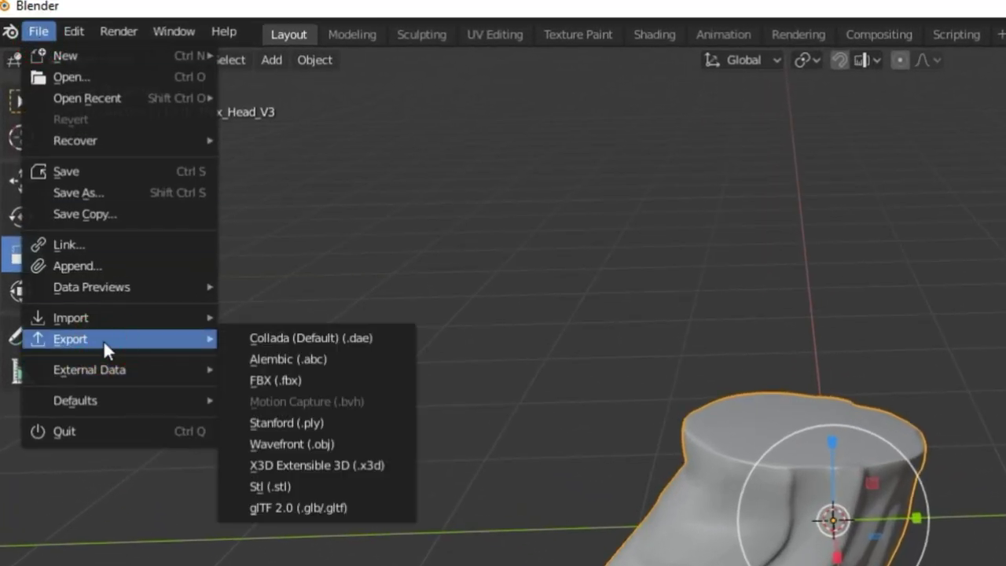
click(339, 443)
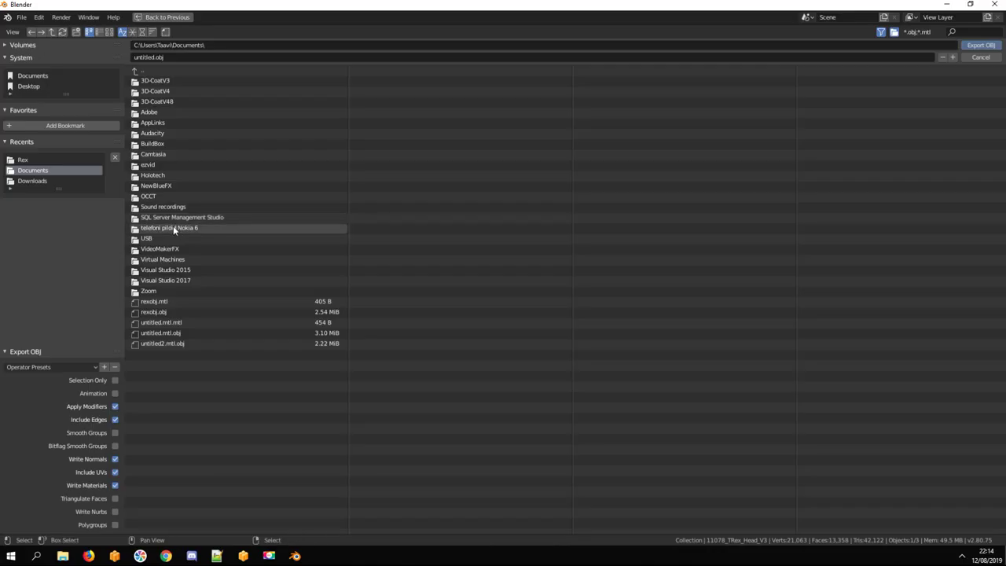
click(29, 88)
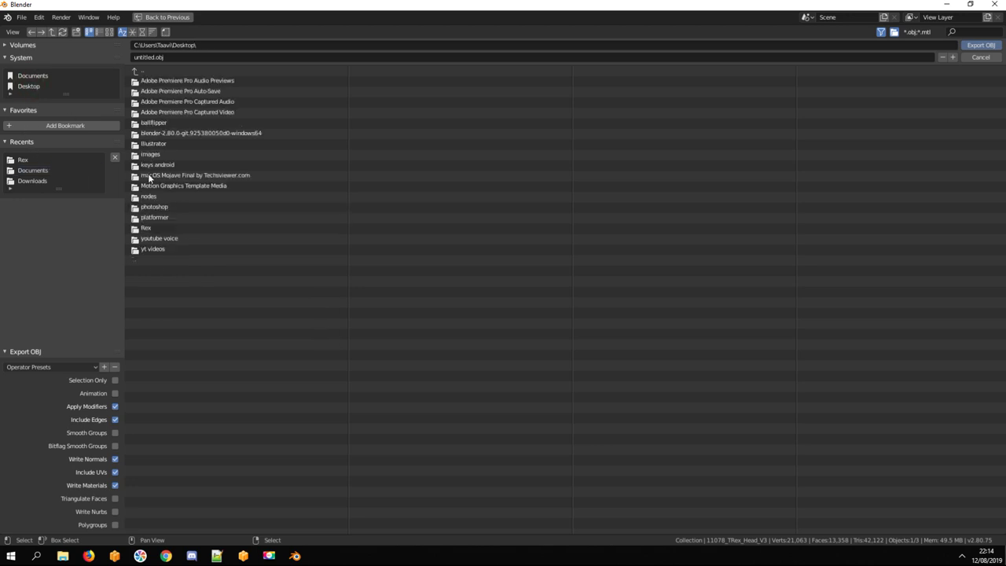
click(142, 230)
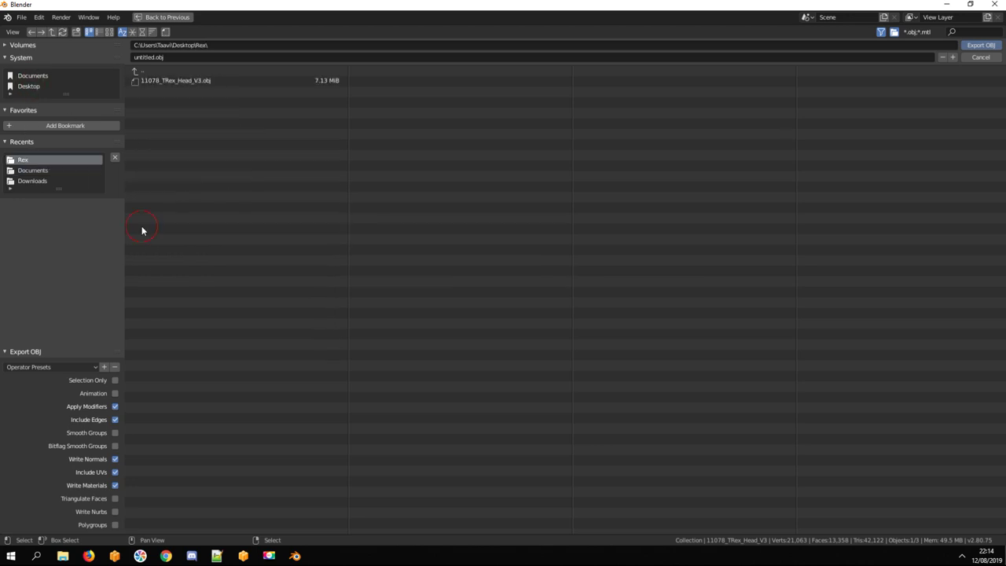
click(153, 57)
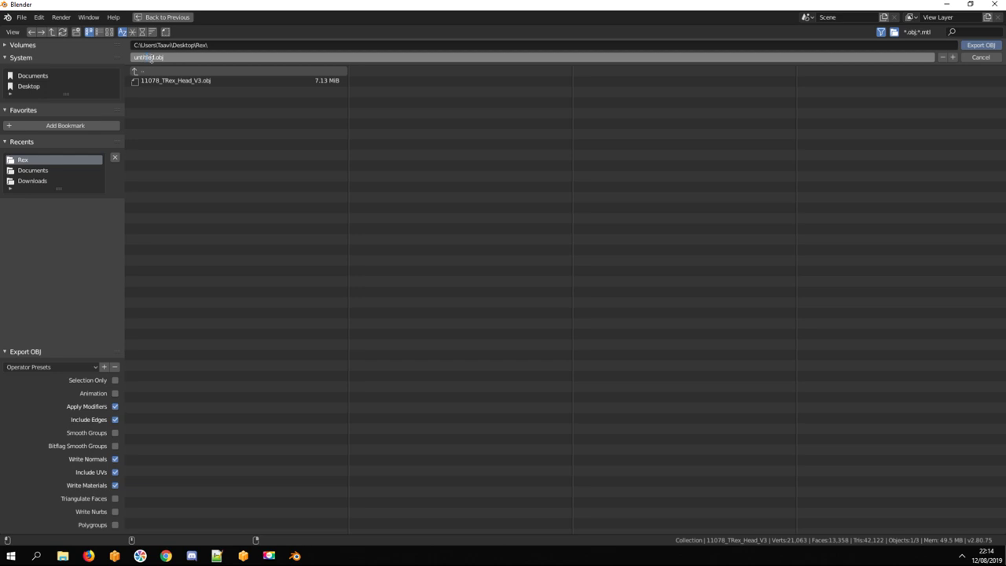
drag(156, 57, 124, 57)
text(R)
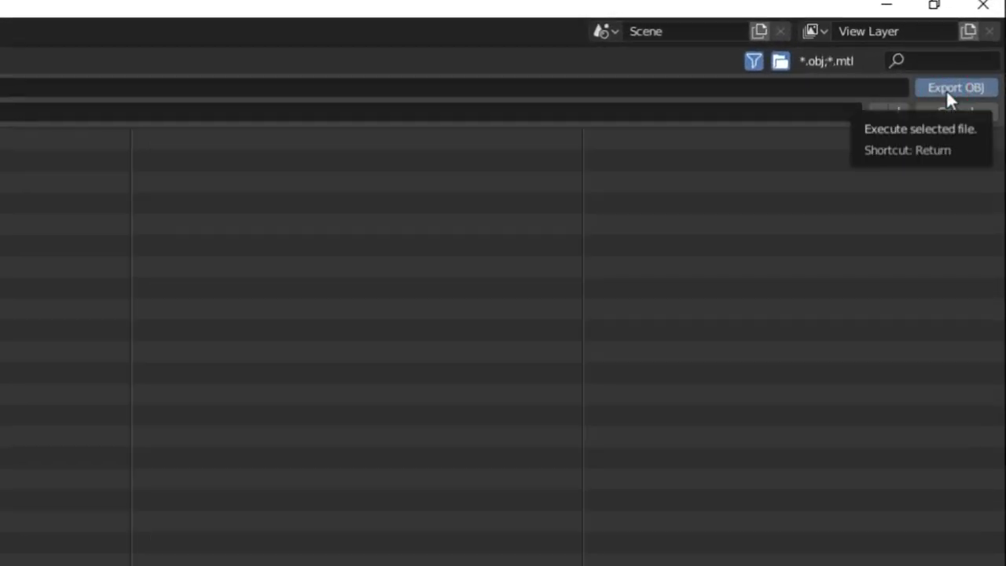
click(948, 88)
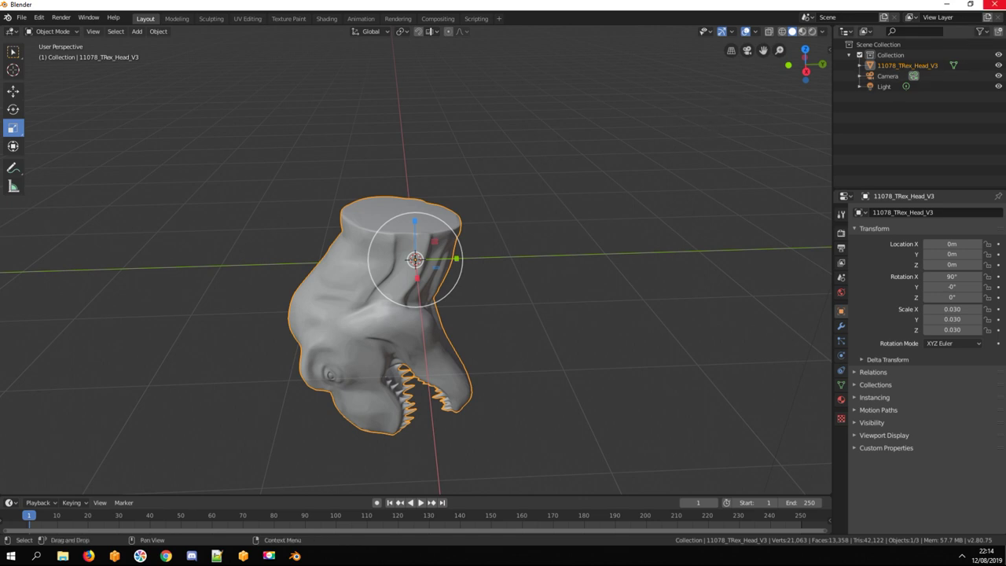
Quit Blender, discarding the unsaved changes, and clear the file selection in the Rex folder window
click(996, 5)
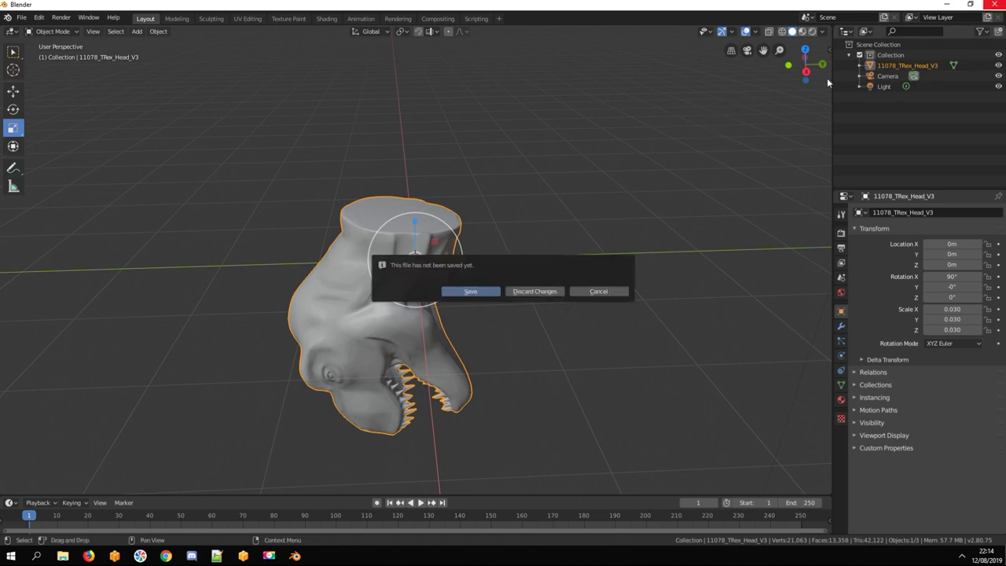
click(526, 293)
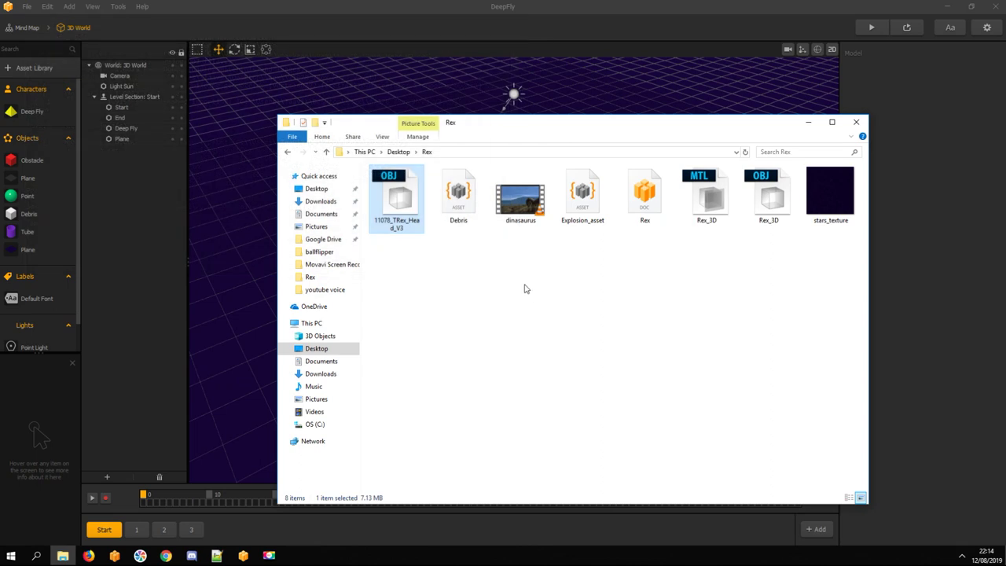
click(480, 271)
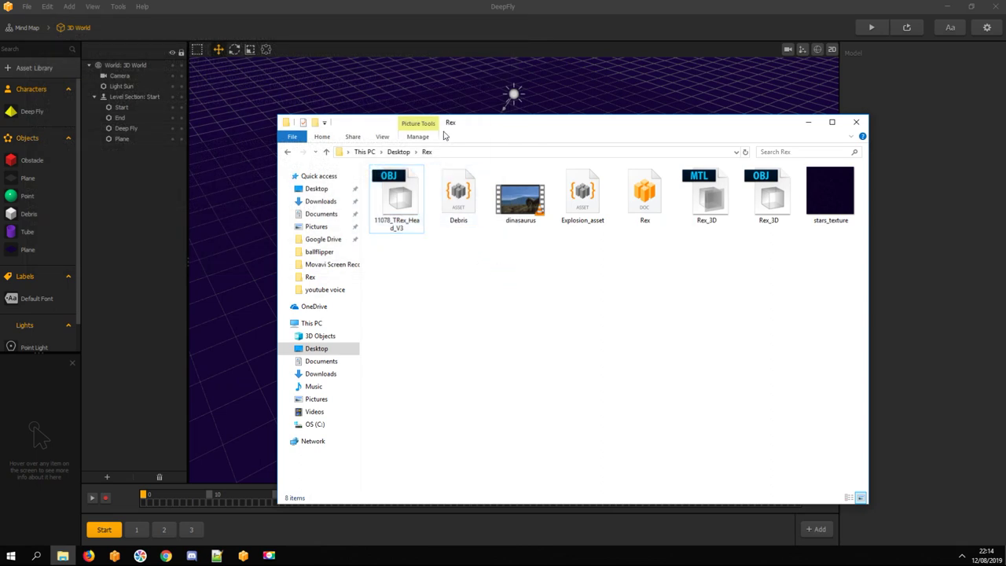
Import the Rex_3D OBJ model from the Rex folder into the DeepFly project's 3D world in Buildbox
click(472, 126)
drag(472, 125, 612, 115)
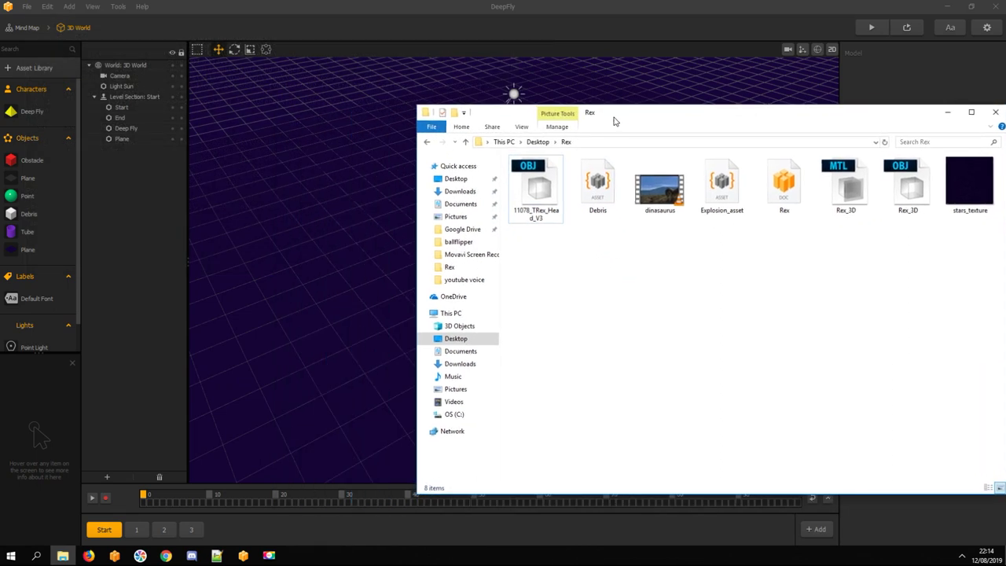
click(907, 188)
drag(907, 189, 318, 208)
click(425, 4)
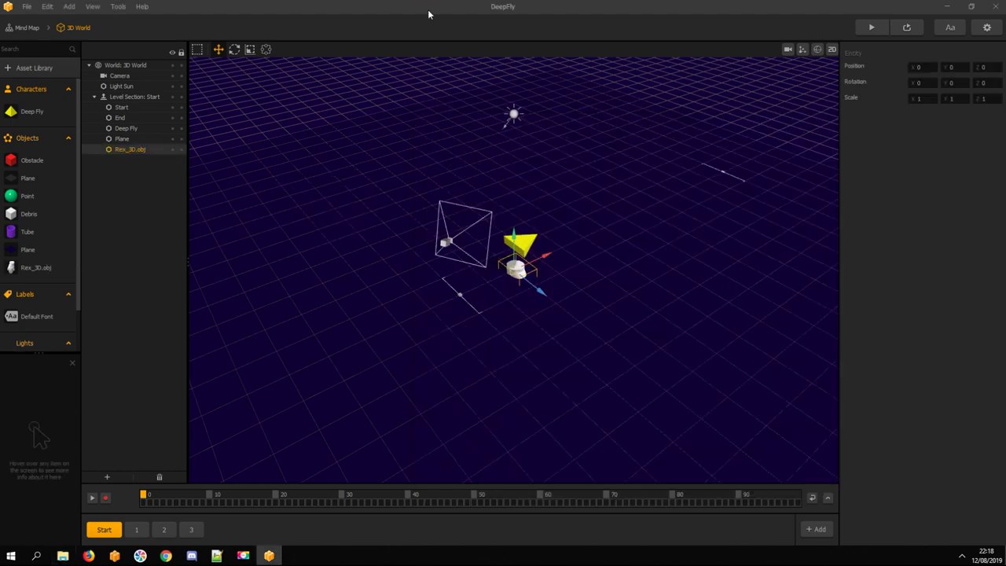
Raise the imported T-Rex head to about Y 1.34 and rotate it 90 on Z and -90 on X
scroll(530, 283, up, 2)
scroll(533, 281, up, 2)
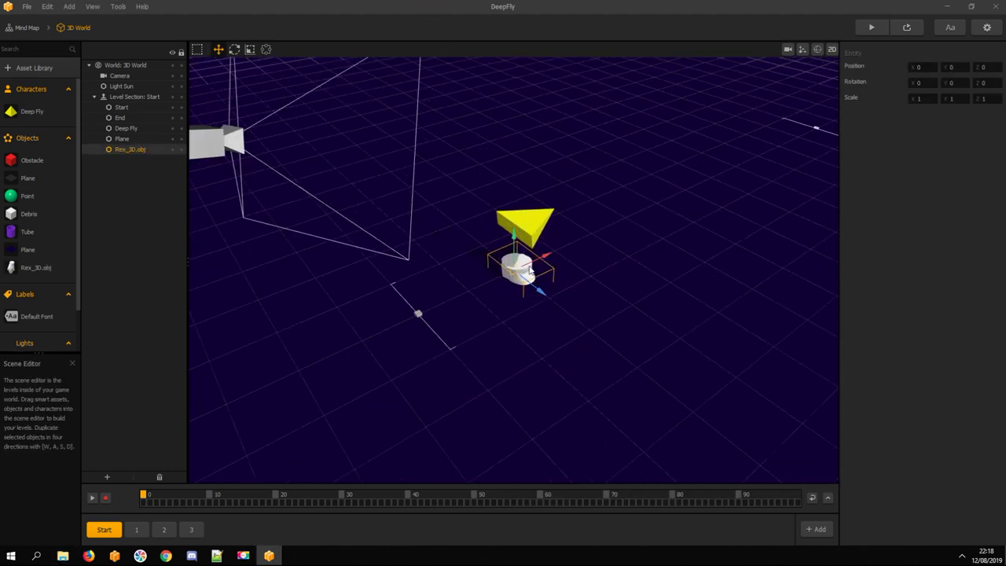
drag(516, 237, 512, 175)
click(985, 85)
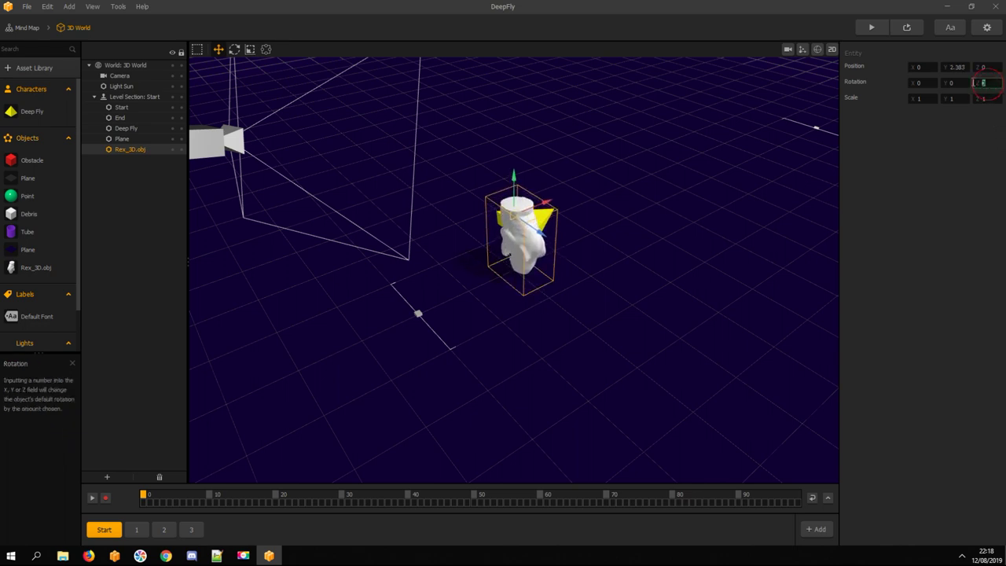
text(90)
key(Return)
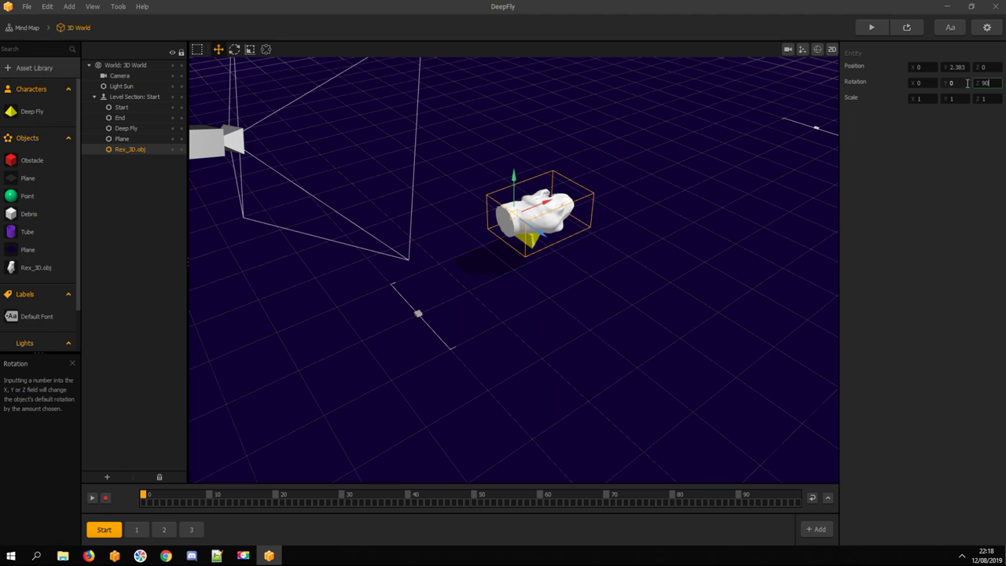
click(917, 82)
text(90)
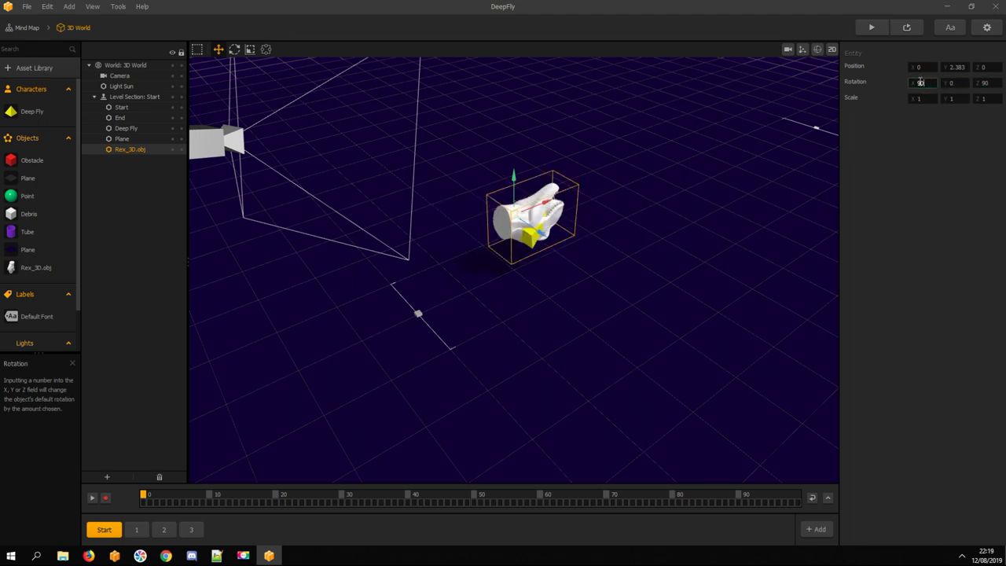
click(934, 239)
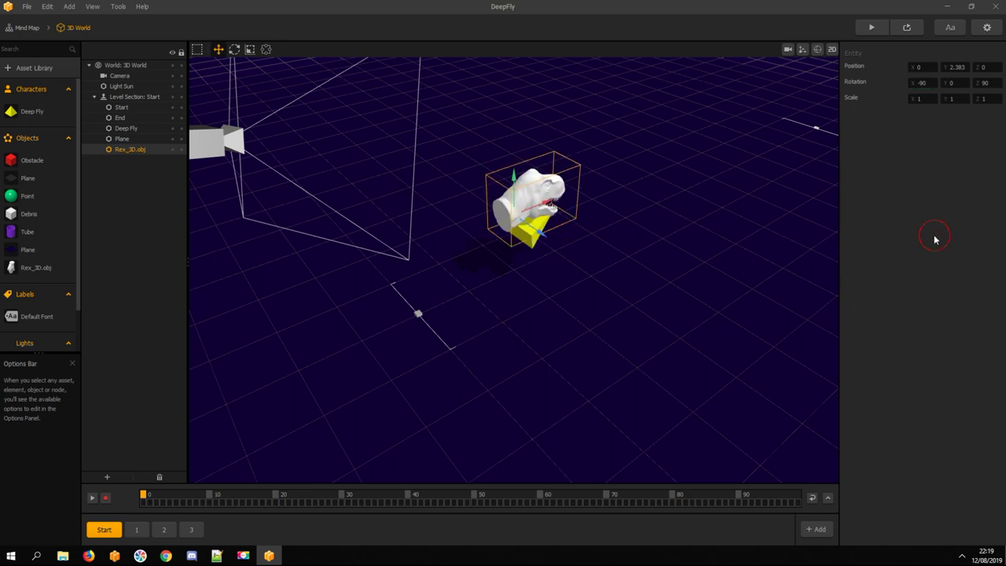
key(space)
drag(695, 244, 513, 194)
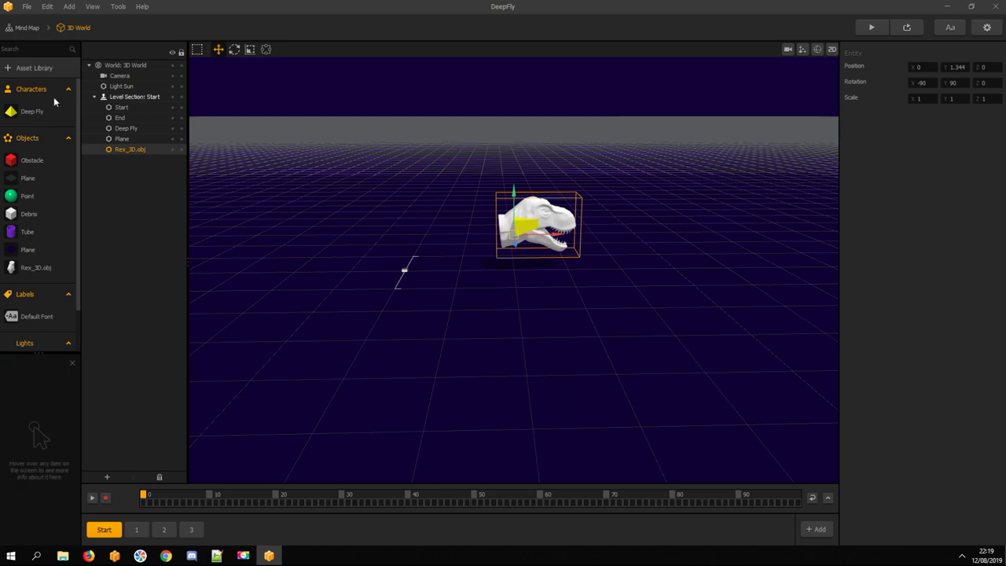
Turn the Rex_3D.obj asset into a character named Rex with the Character collision group
drag(34, 267, 42, 125)
click(38, 130)
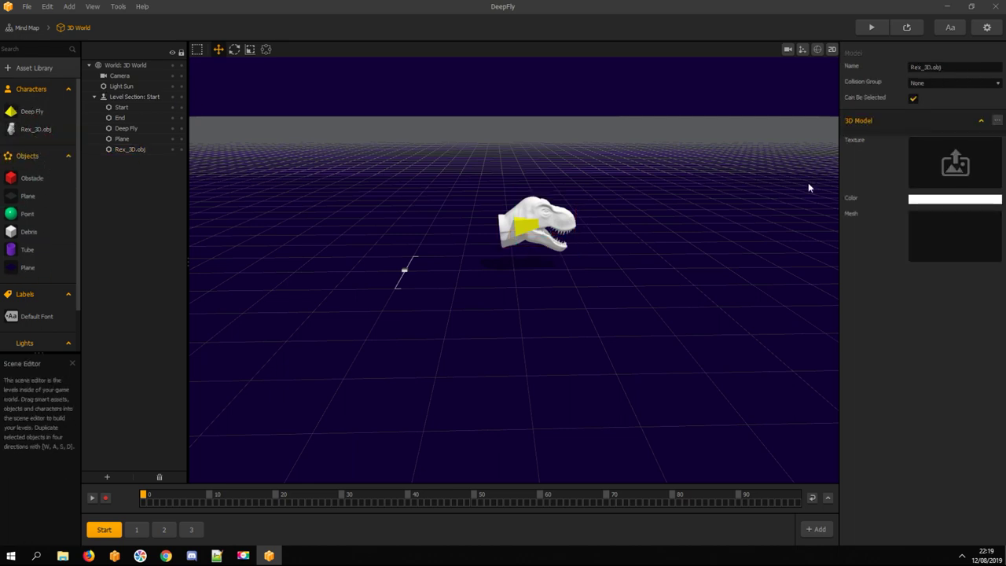
click(947, 67)
drag(948, 67, 802, 74)
text(Rex)
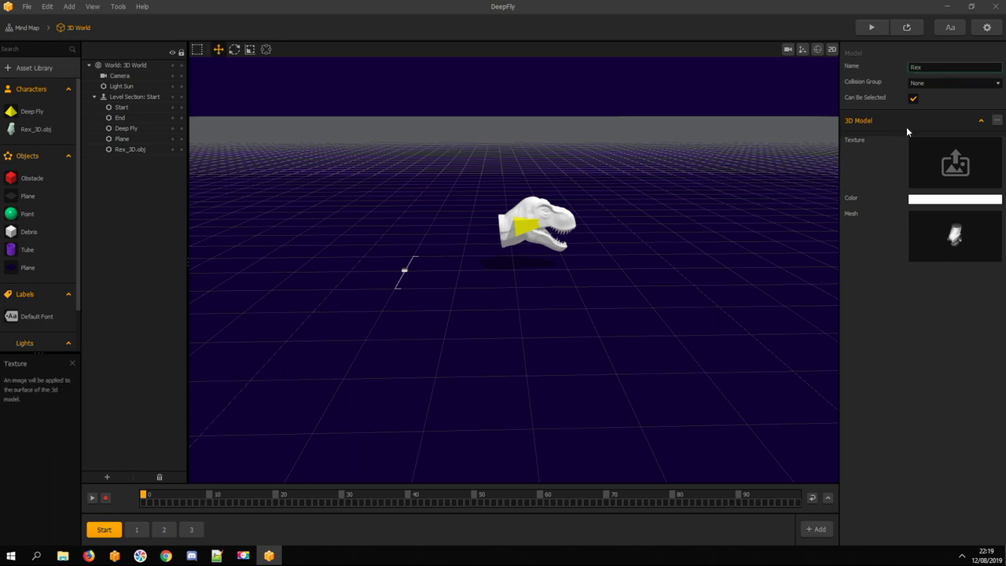
click(923, 82)
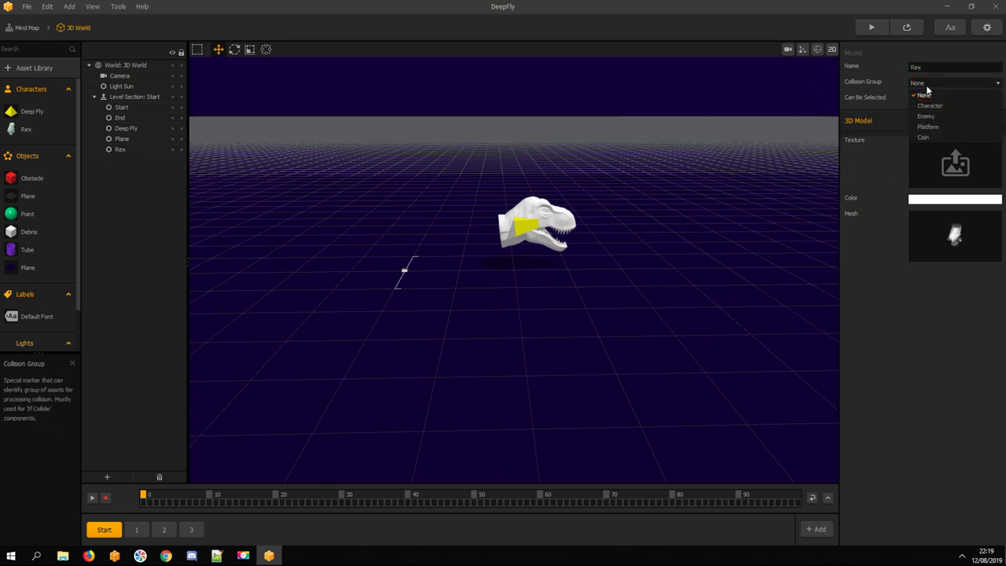
click(930, 110)
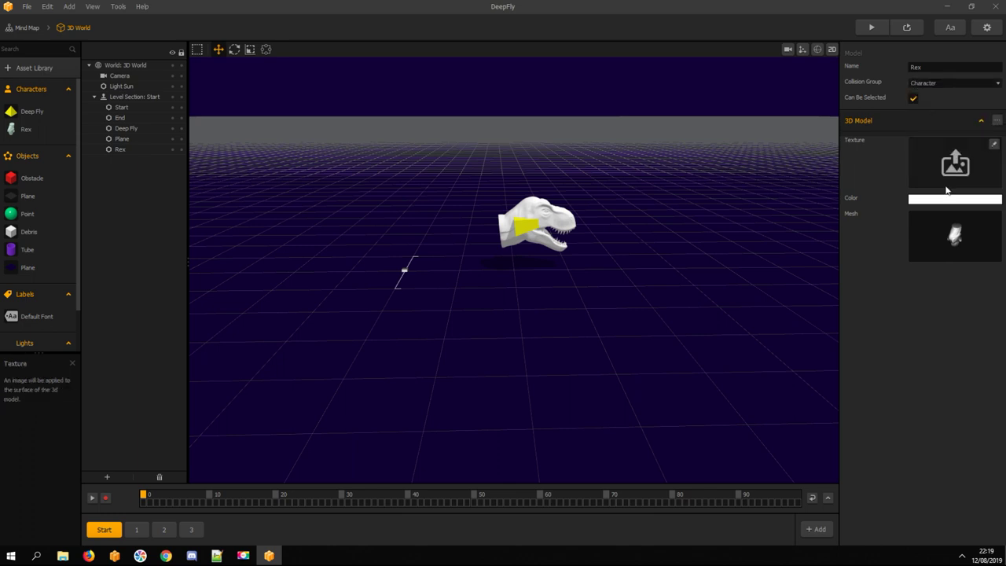
Color the Rex character's 3D model dark red, #722c26
click(934, 201)
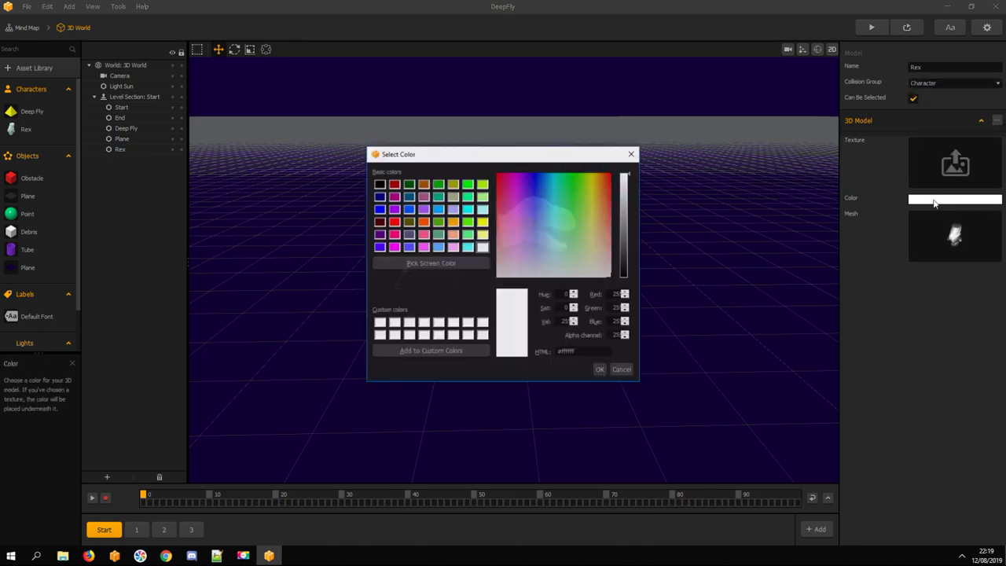
mouse_move(609, 228)
mouse_down()
mouse_move(608, 207)
mouse_move(625, 229)
mouse_up()
drag(556, 157, 359, 146)
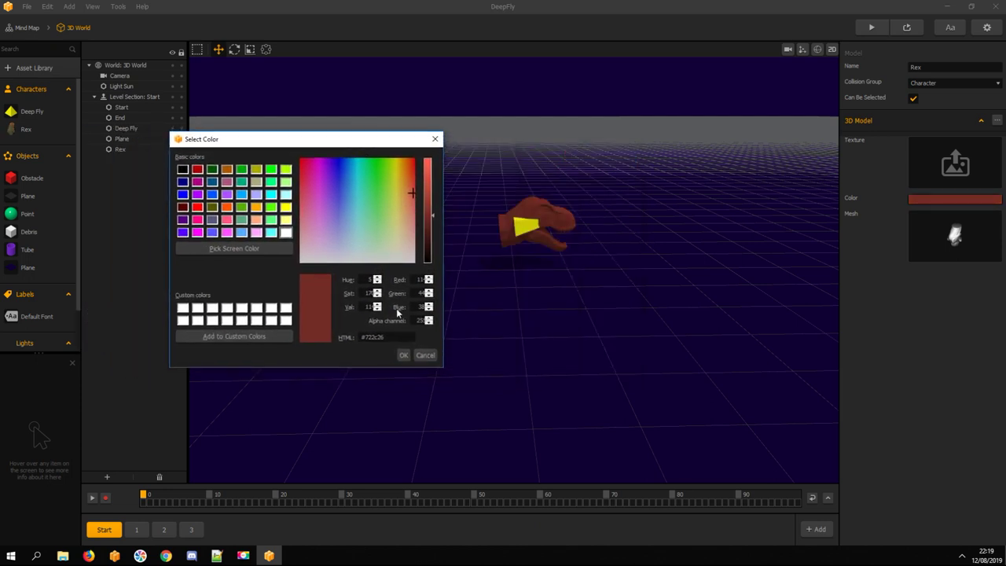
click(403, 354)
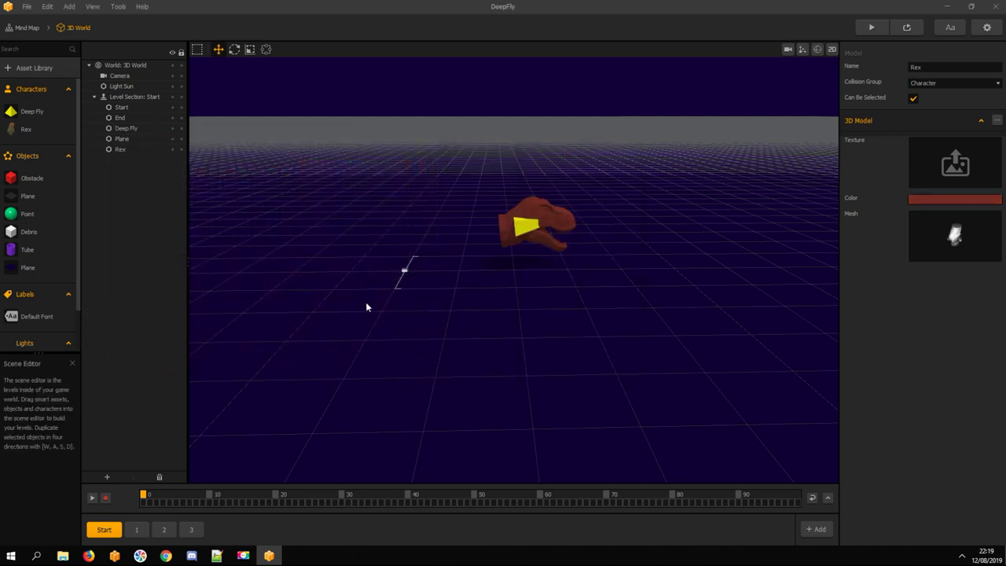
Copy the Touch Move node from the Deep Fly character into Rex's node map and connect it to Start's Created output
double_click(32, 112)
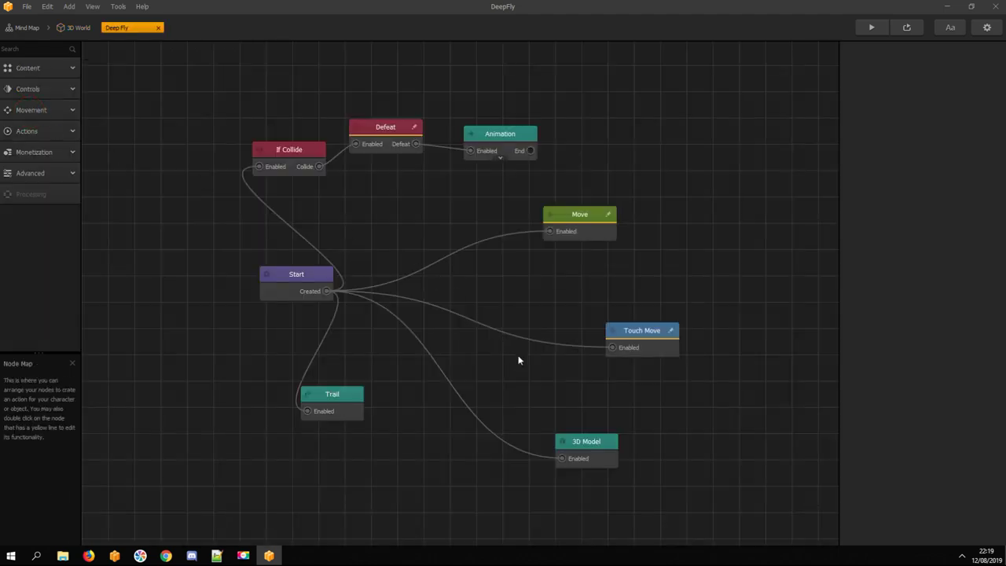
click(632, 333)
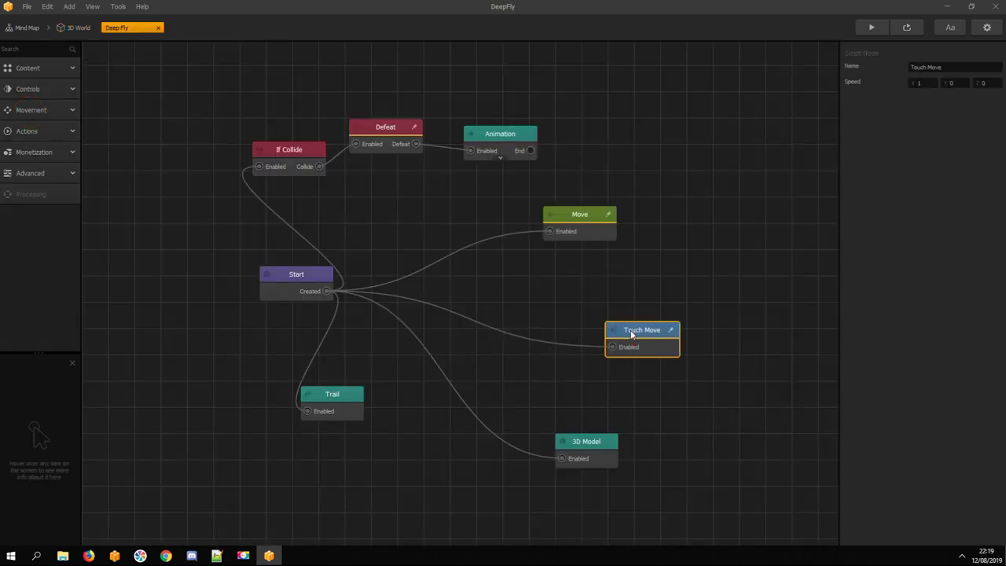
key(ctrl+c)
click(77, 28)
click(27, 129)
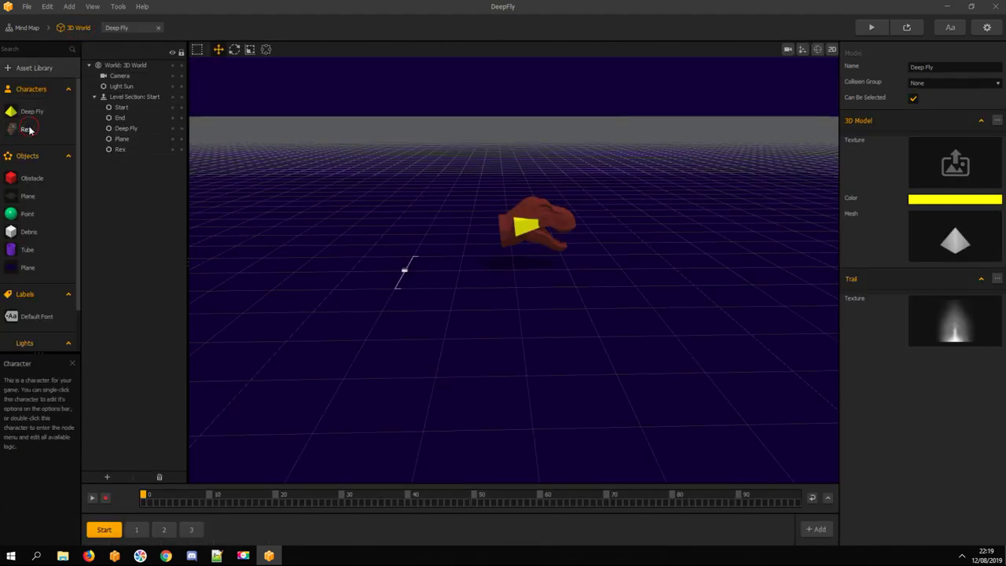
double_click(28, 130)
key(ctrl+v)
drag(453, 282, 391, 335)
drag(326, 417, 369, 352)
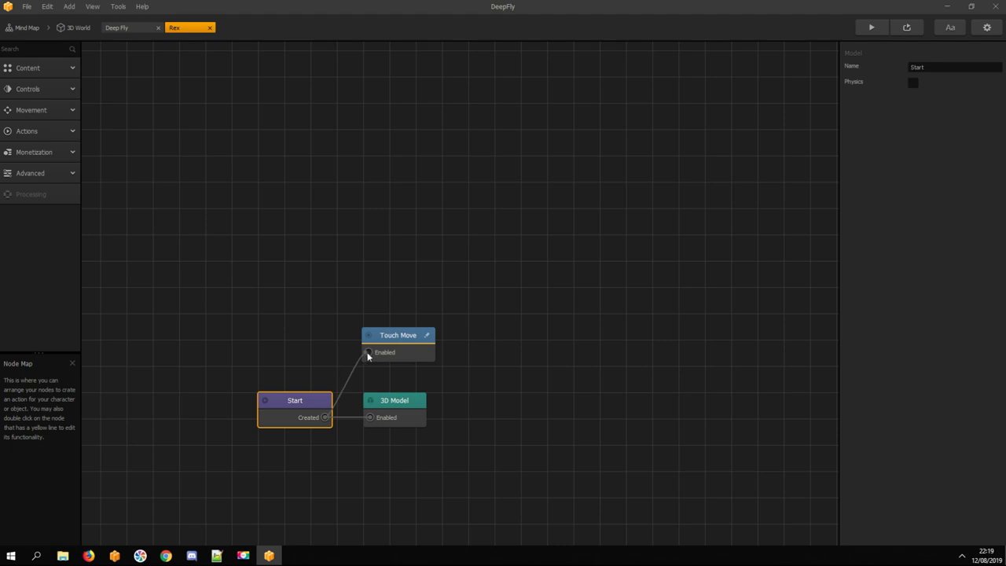
Copy Deep Fly's Move node into Rex's node map, place it between Touch Move and 3D Model, and connect it to Start
click(119, 28)
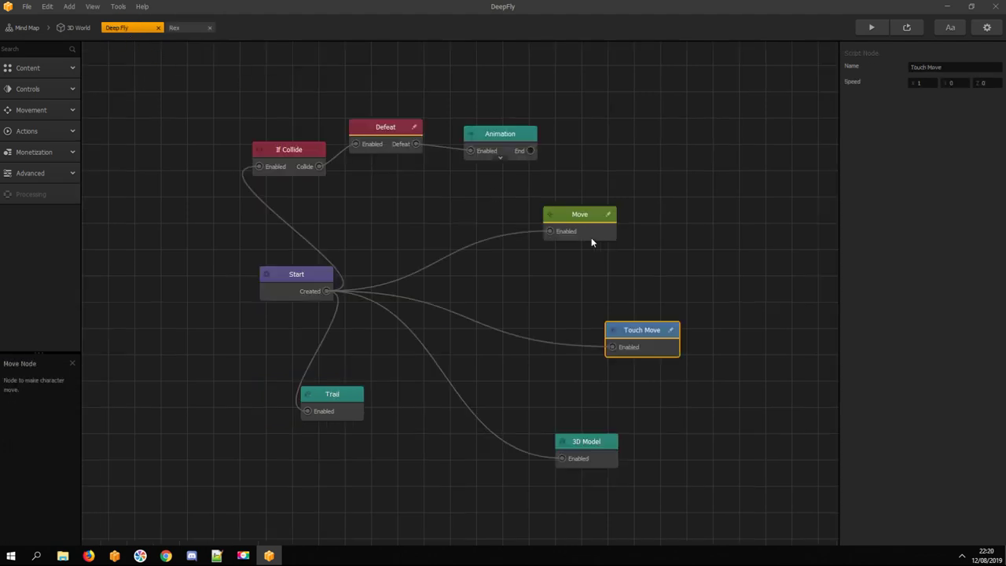
click(576, 214)
key(ctrl+c)
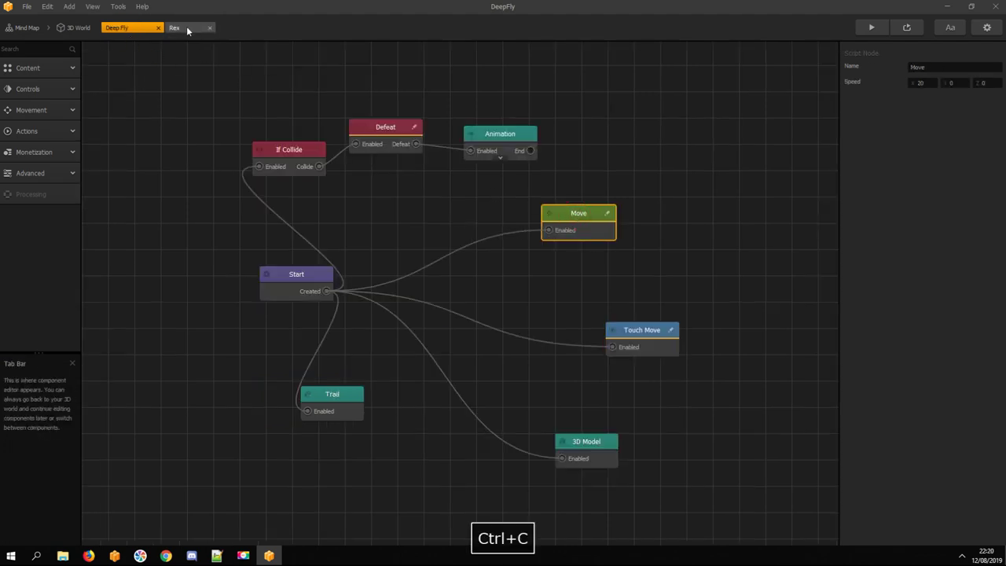
click(187, 27)
key(ctrl+v)
drag(462, 283, 511, 311)
click(518, 301)
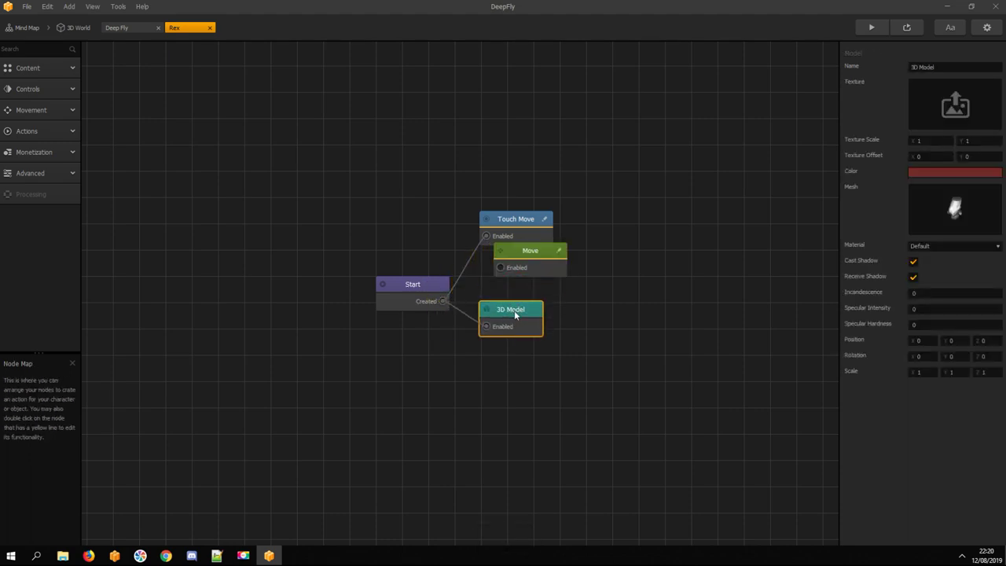
drag(520, 253, 508, 271)
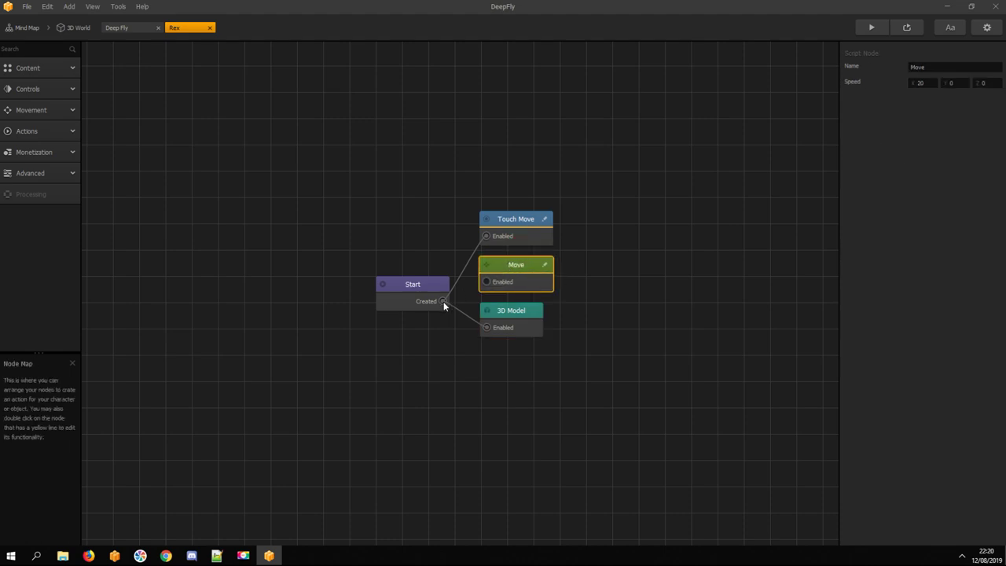
drag(443, 301, 485, 281)
Copy Deep Fly's If Collide node into Rex's node map below 3D Model and connect it to Start's Created output
click(124, 29)
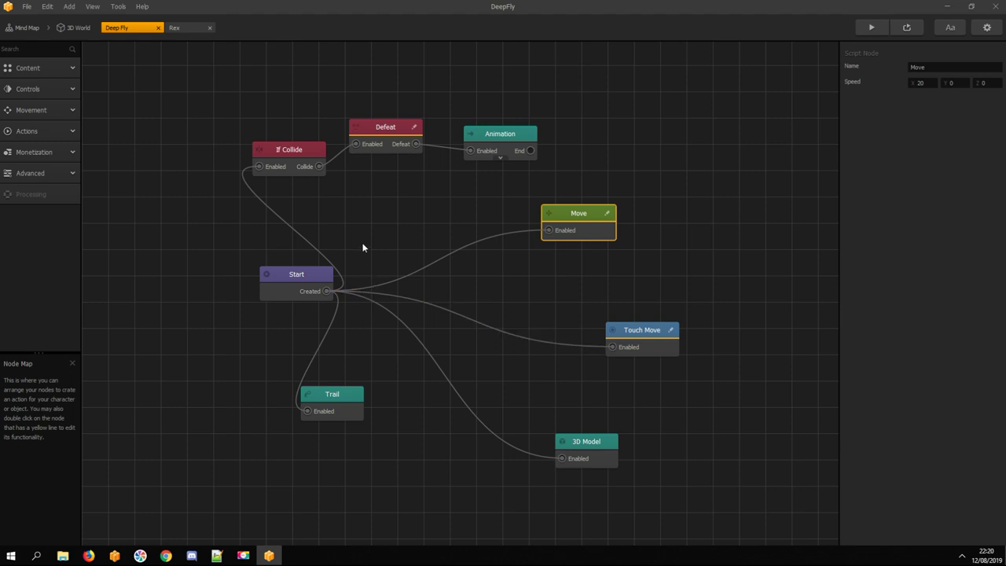
click(294, 152)
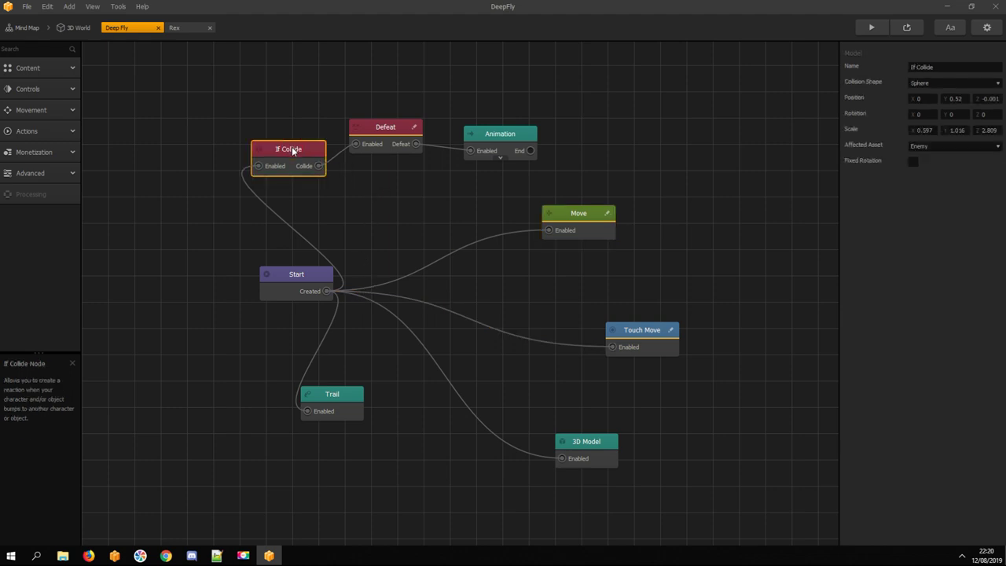
key(ctrl+c)
click(176, 27)
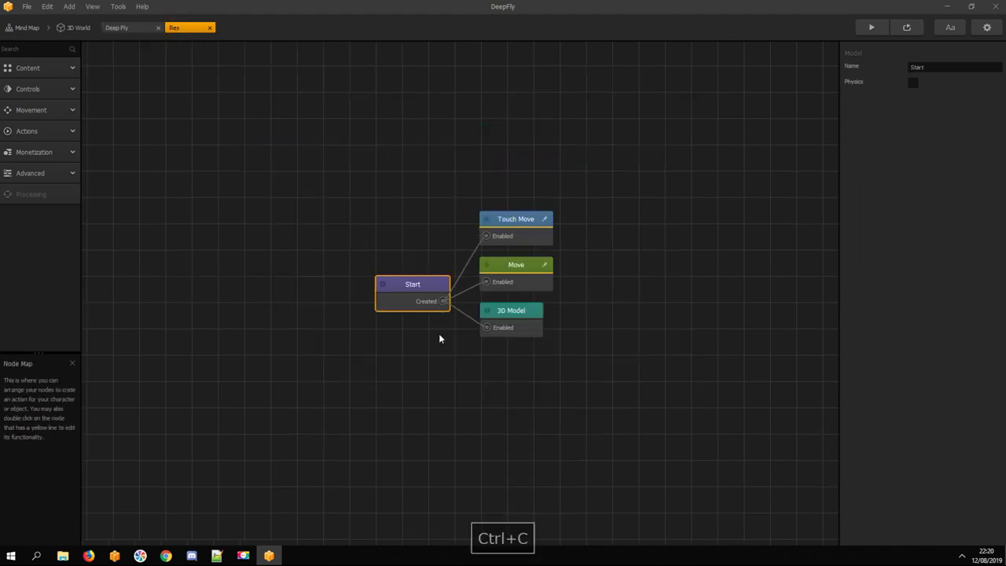
key(ctrl+v)
drag(433, 284, 474, 359)
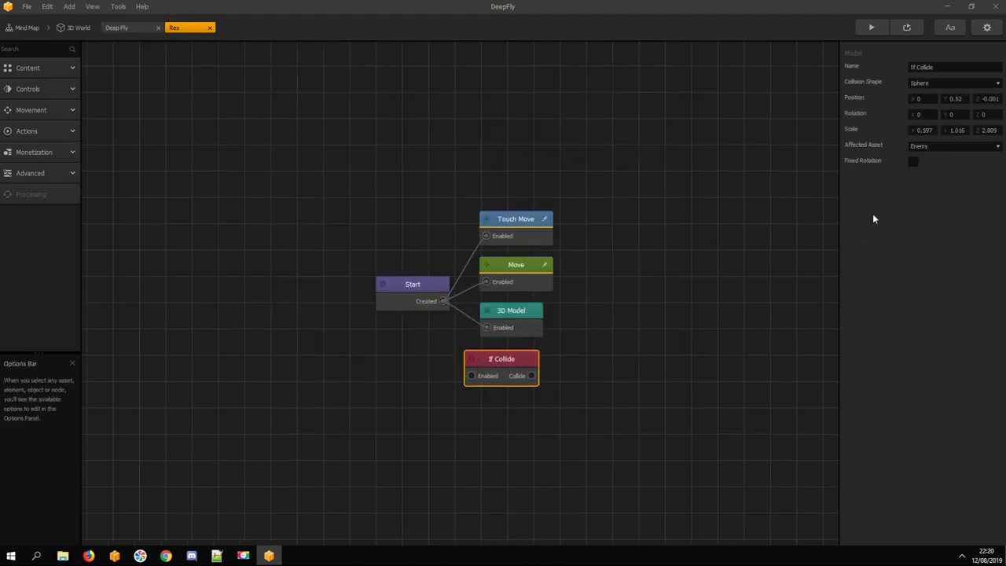
drag(444, 304, 471, 375)
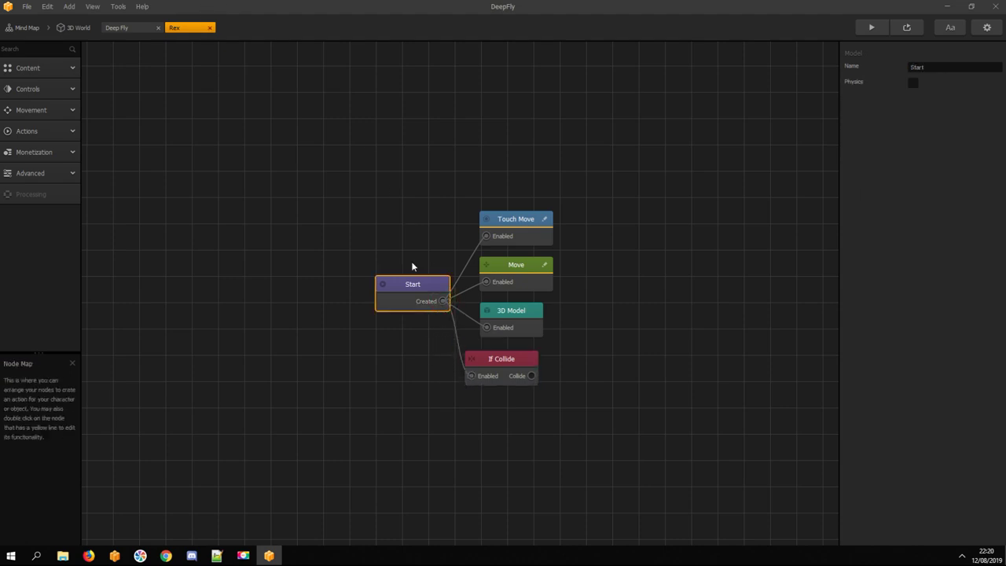
Copy Deep Fly's Defeat node into Rex's node map and connect it to the Collide output of If Collide
click(122, 29)
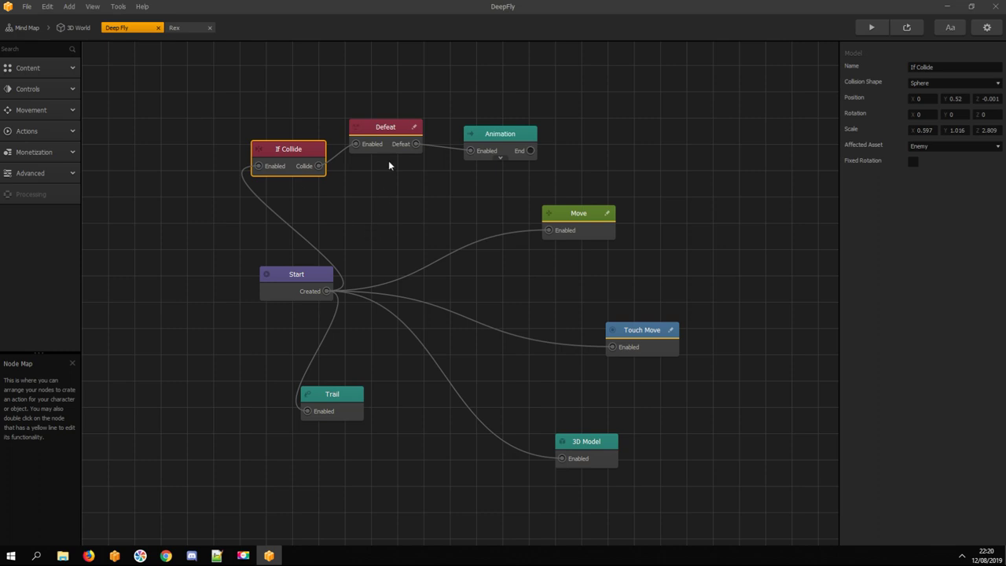
click(390, 130)
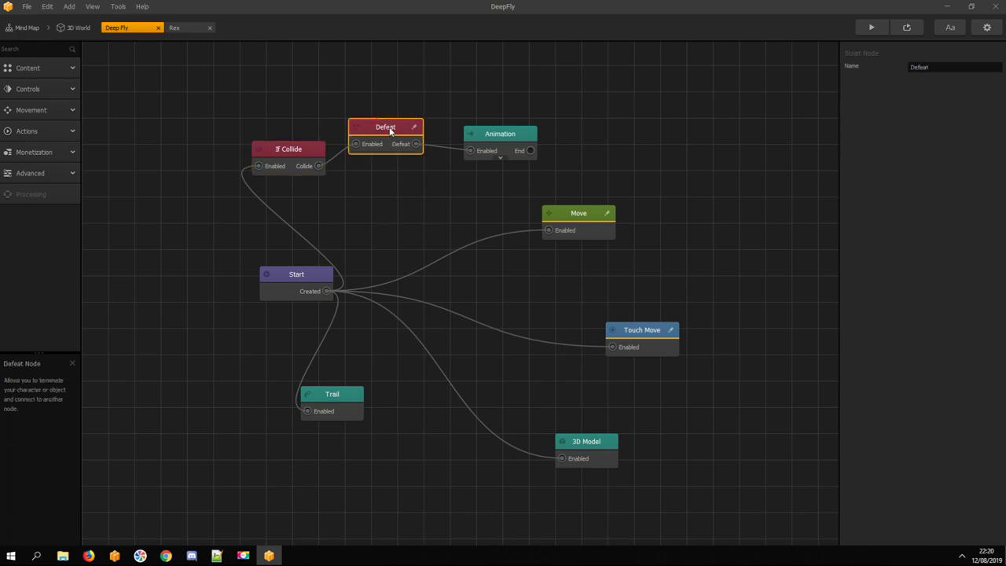
key(ctrl+c)
click(175, 29)
key(ctrl+v)
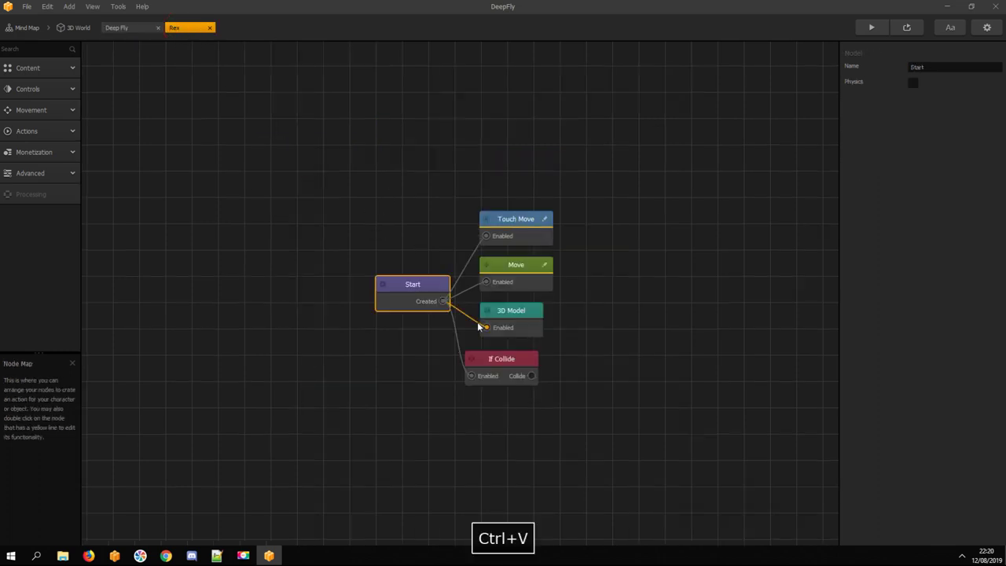
drag(441, 282, 561, 377)
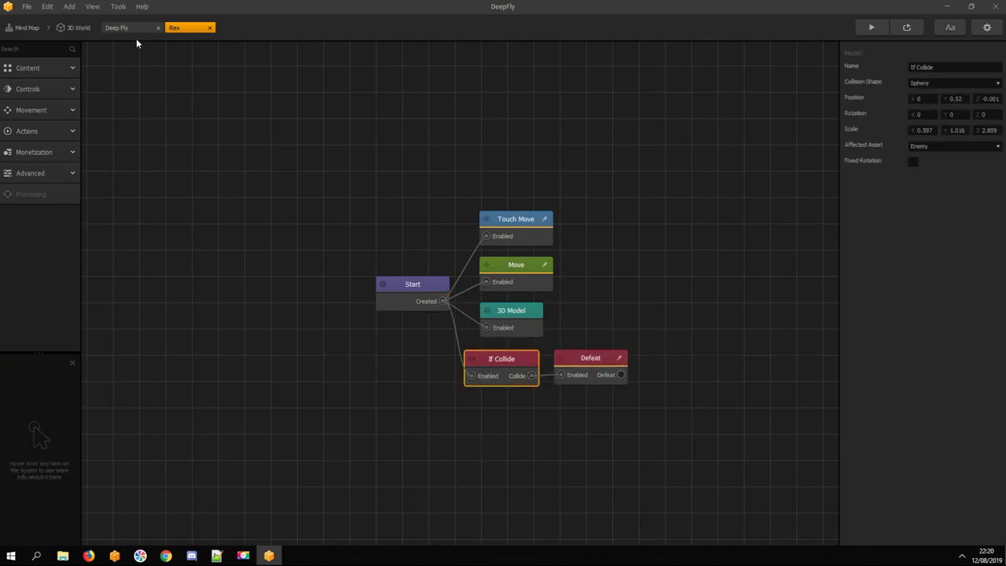
Return to the 3D world and import the Debris and Explosion_asset files from the Rex folder
click(72, 29)
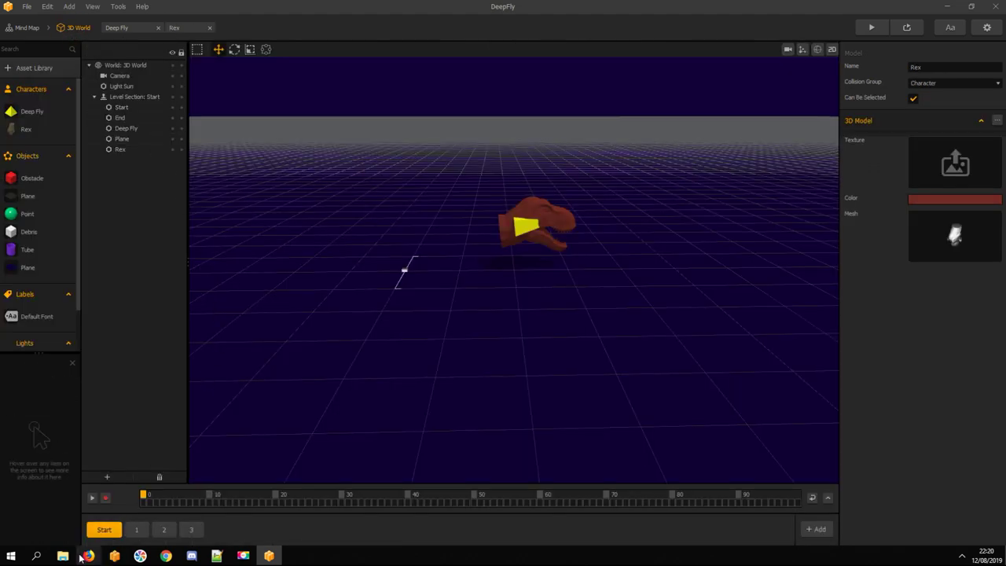
click(62, 555)
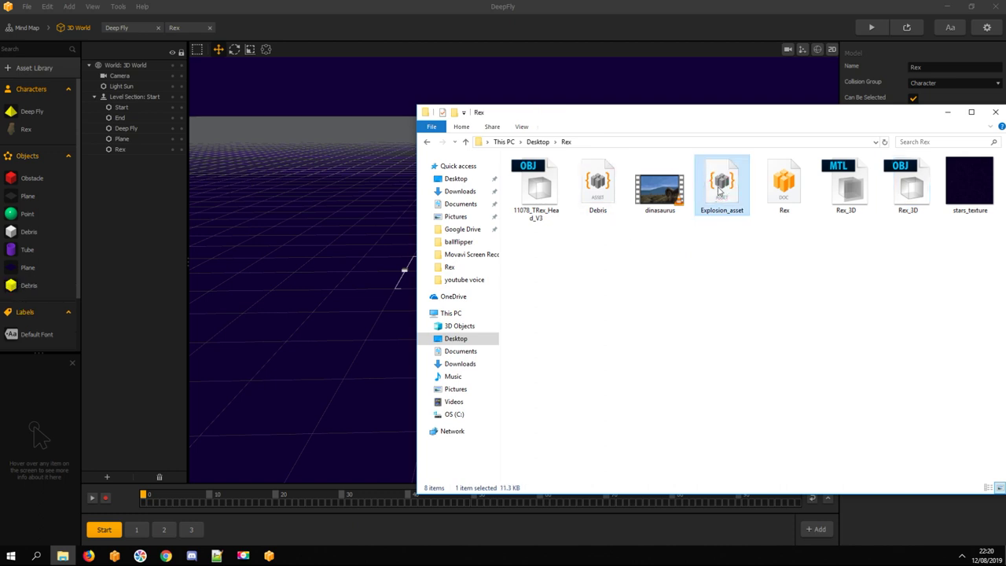
drag(721, 182, 328, 182)
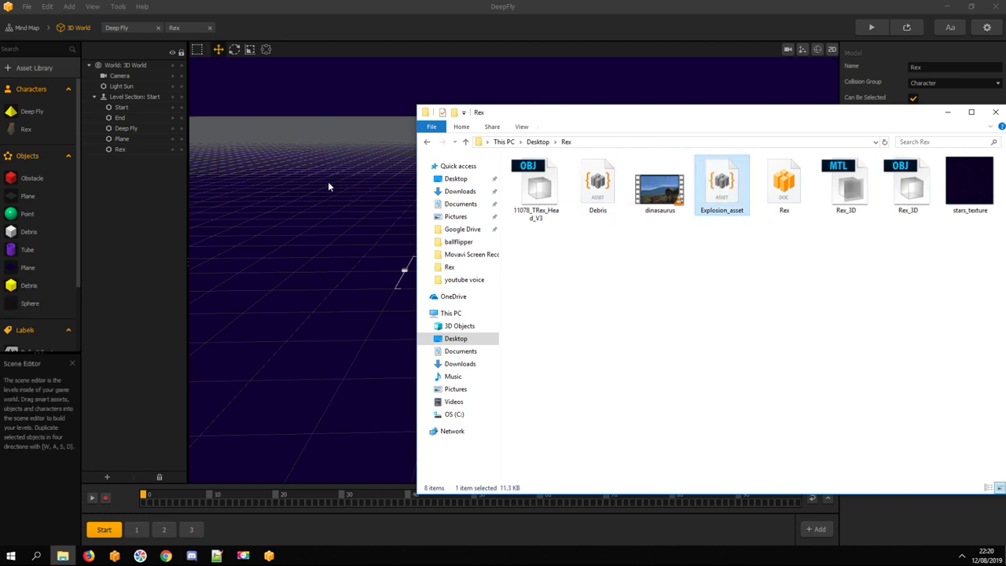
Delete the yellow Deep Fly character from the Start section, keeping only the T-Rex head
click(195, 295)
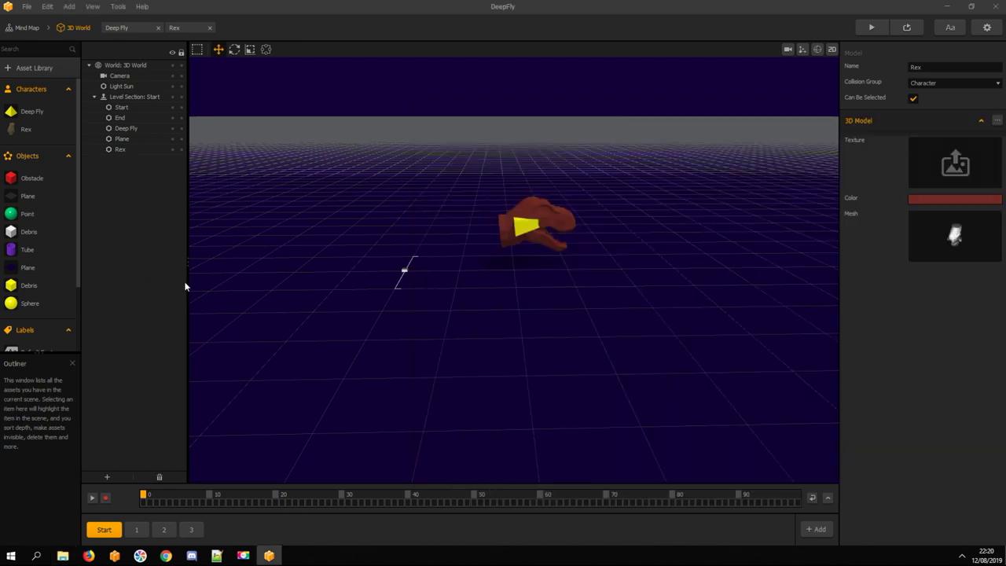
click(519, 233)
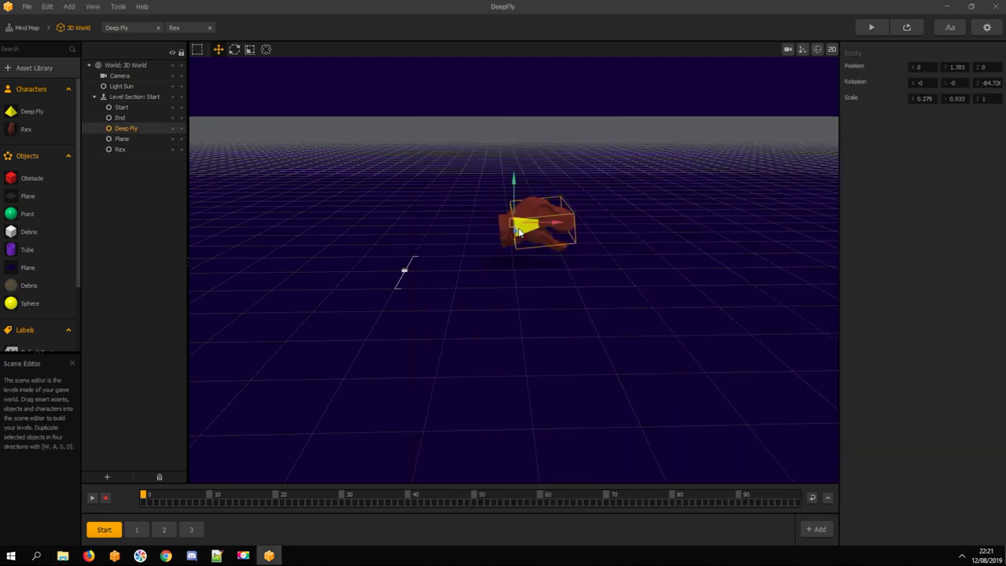
key(Delete)
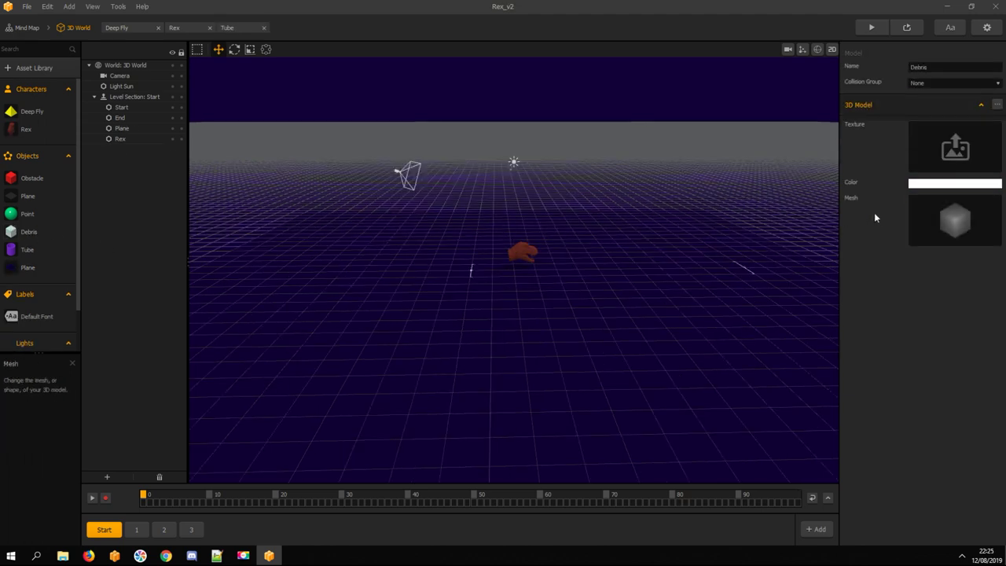
Recolour the Debris object with the reddish-brown sampled from the T-Rex head in the scene
click(925, 183)
drag(539, 156, 733, 149)
click(640, 258)
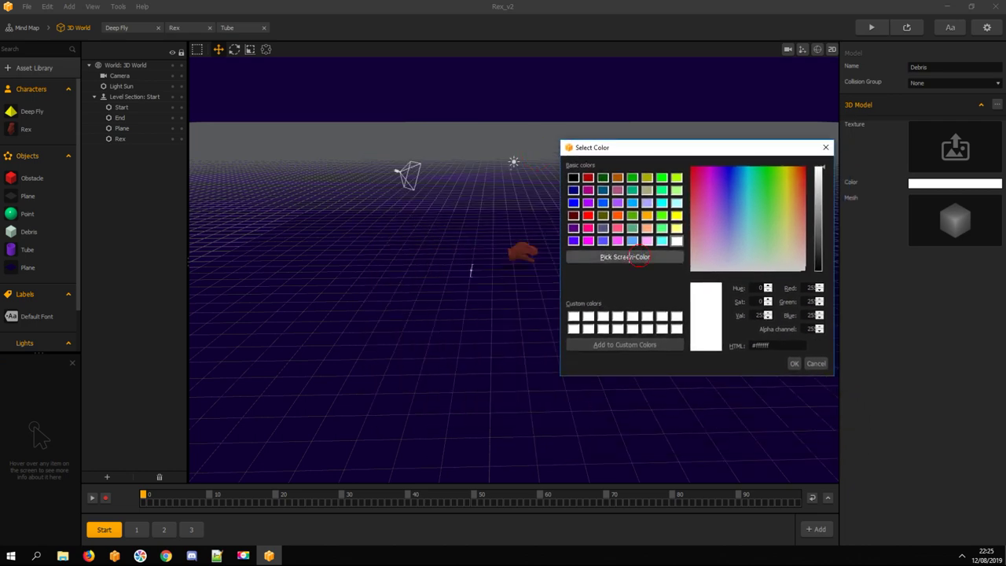
click(523, 251)
click(793, 364)
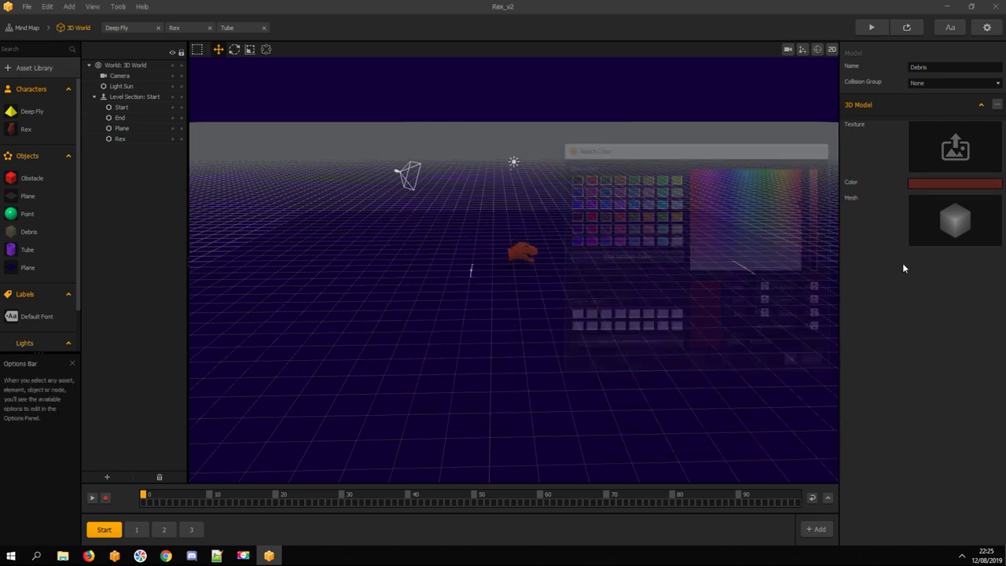
Change the Debris object's mesh to Sphere and save the choice
click(979, 206)
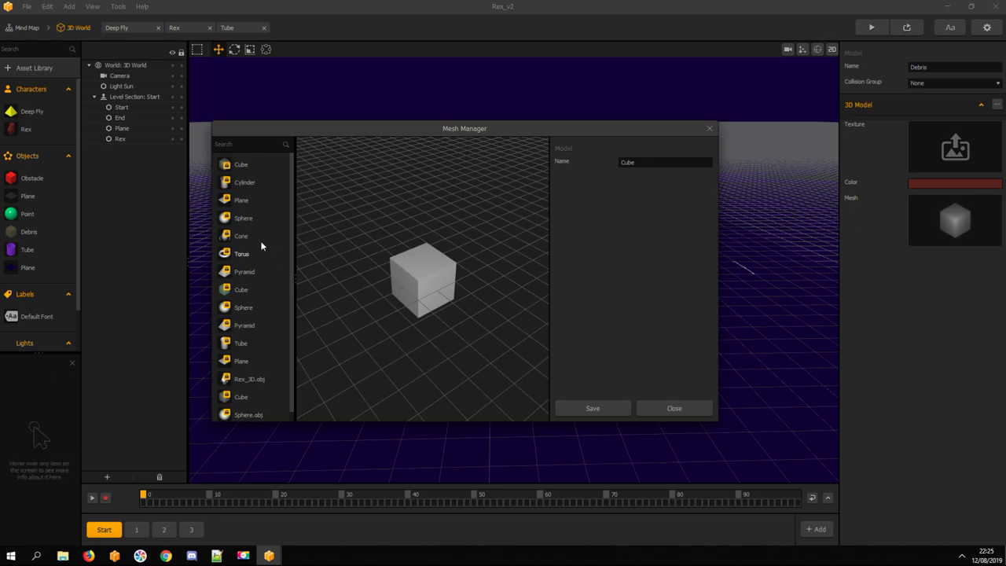
click(243, 218)
click(593, 408)
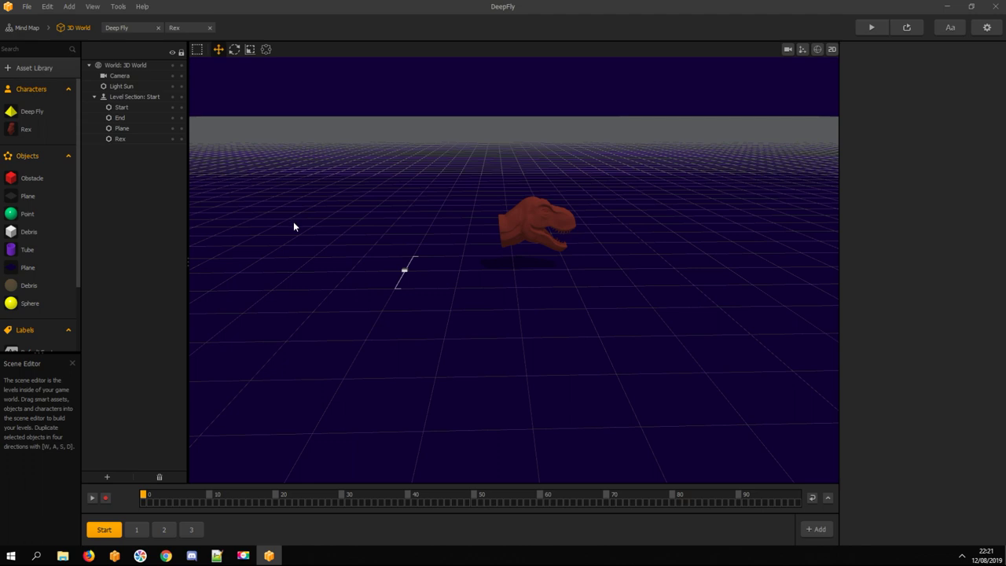
Copy Sphere's lower Cubic Explosion node into Rex's node map beside Defeat, and connect Defeat's output to its Enabled input
double_click(32, 303)
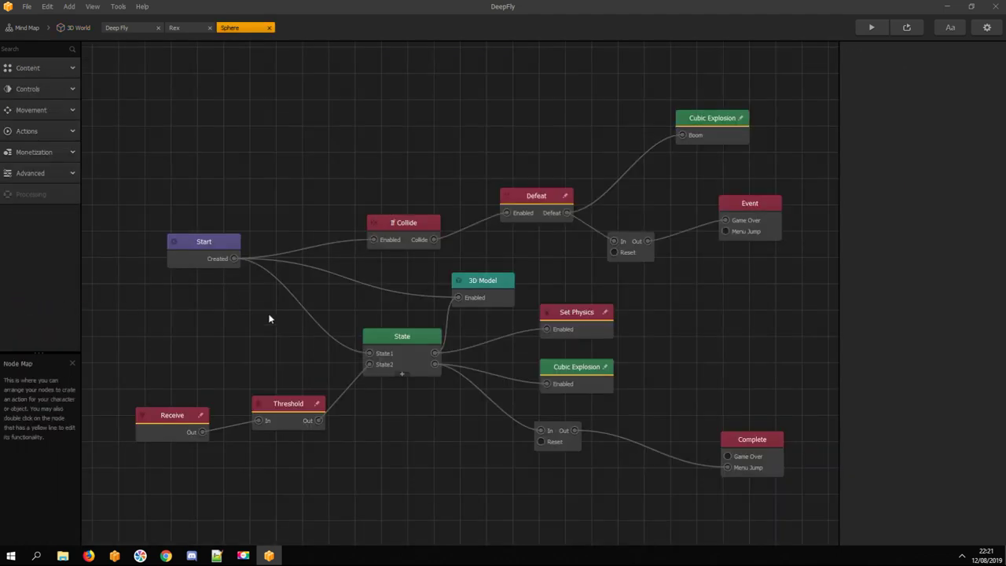
click(561, 371)
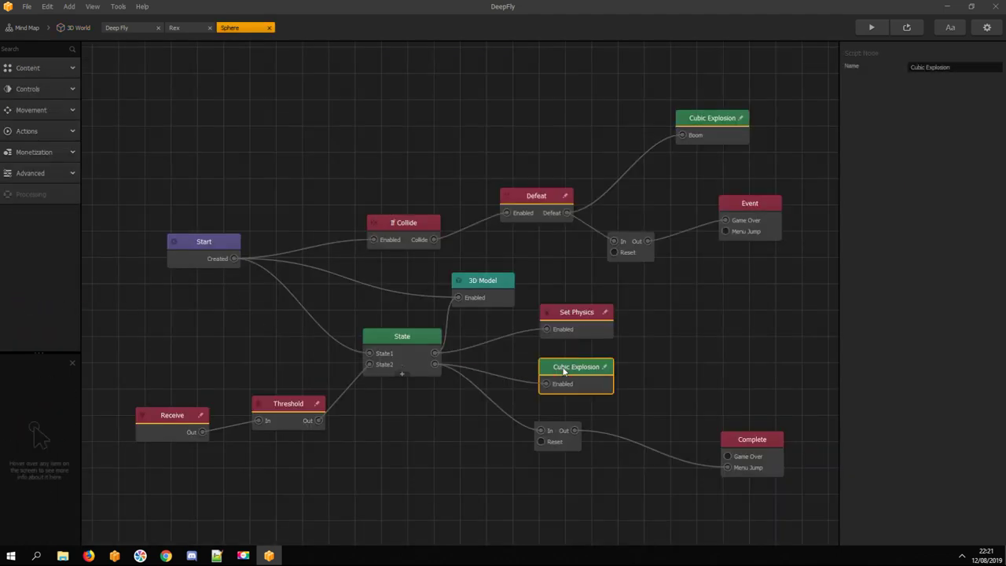
key(ctrl+c)
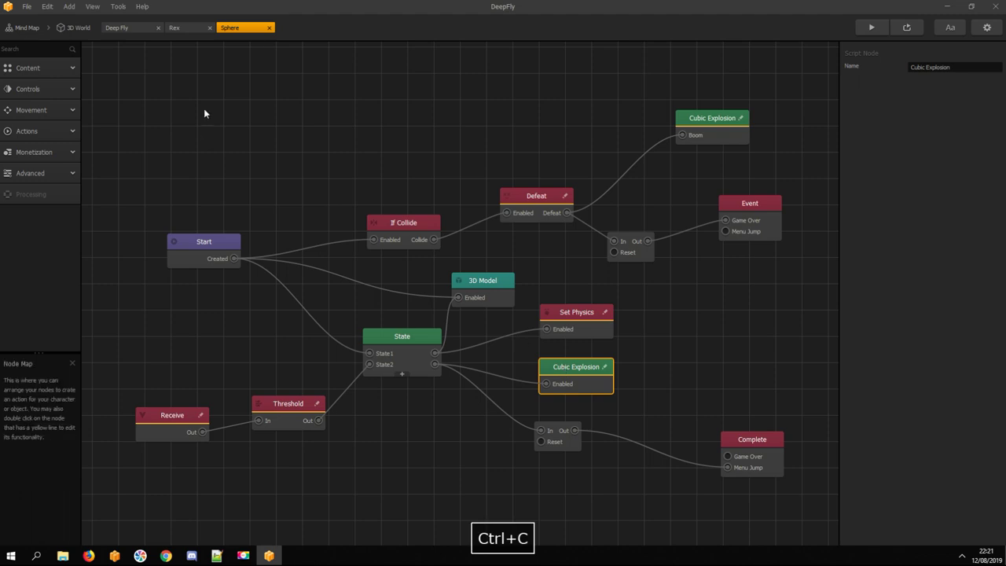
click(183, 27)
key(ctrl+v)
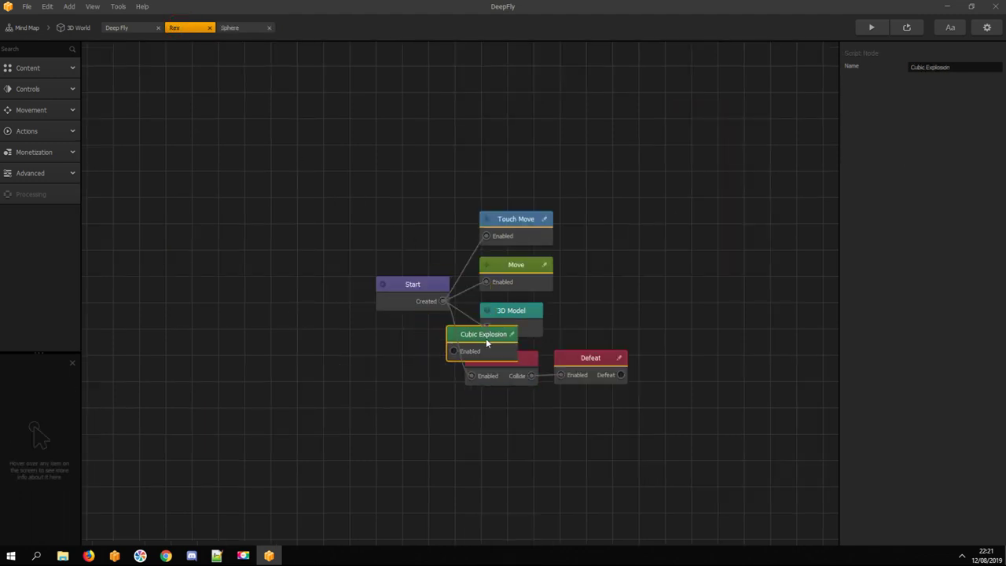
drag(486, 338, 691, 357)
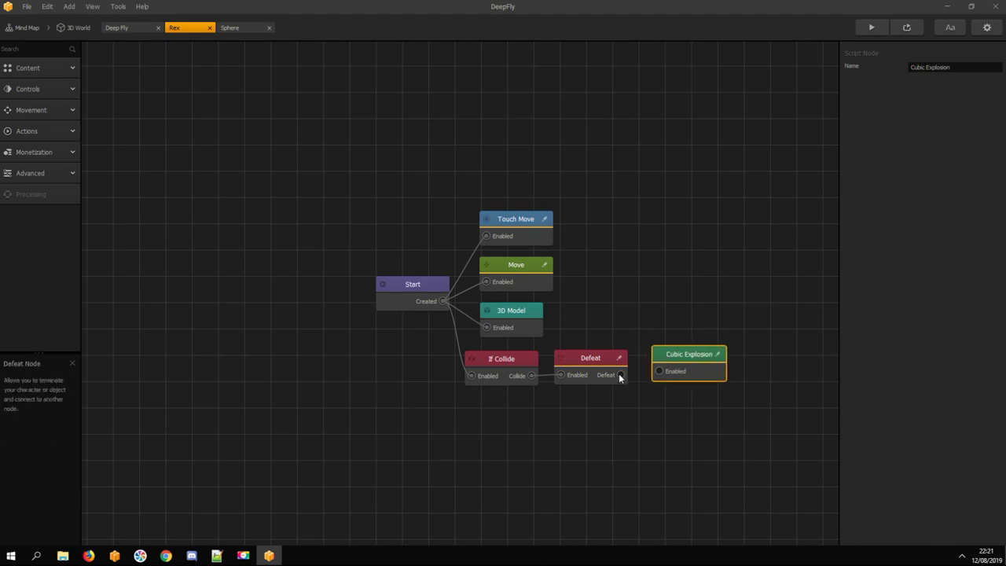
click(619, 376)
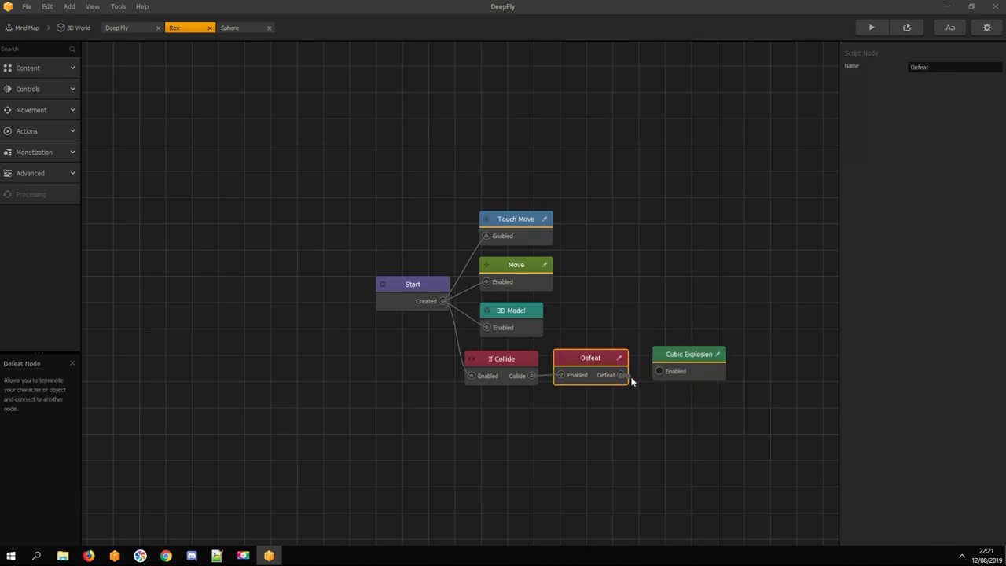
click(698, 353)
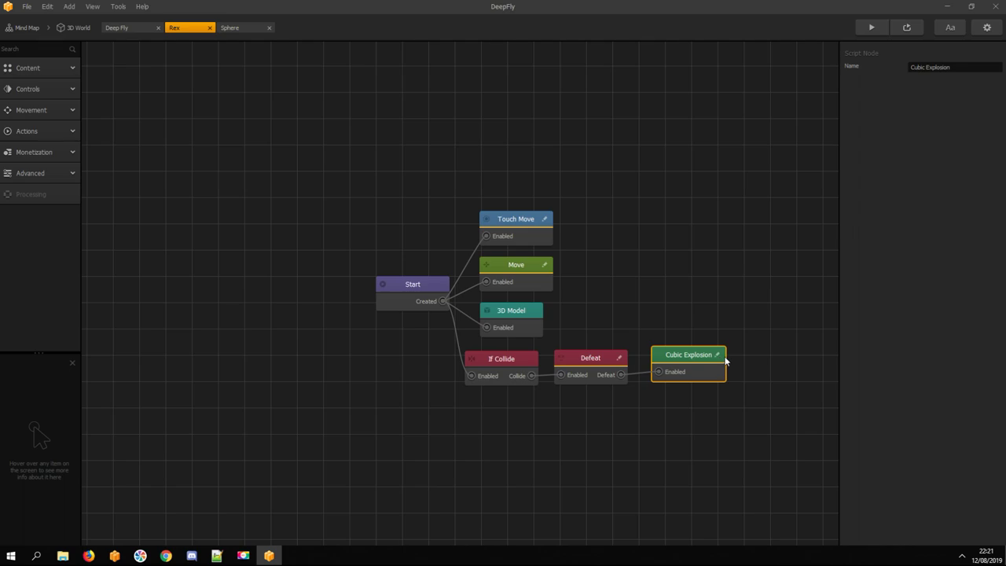
In Rex's Cubic Explosion script, set the debris loop limit to 88 and the lx, ly and lz random multipliers to 20
click(717, 356)
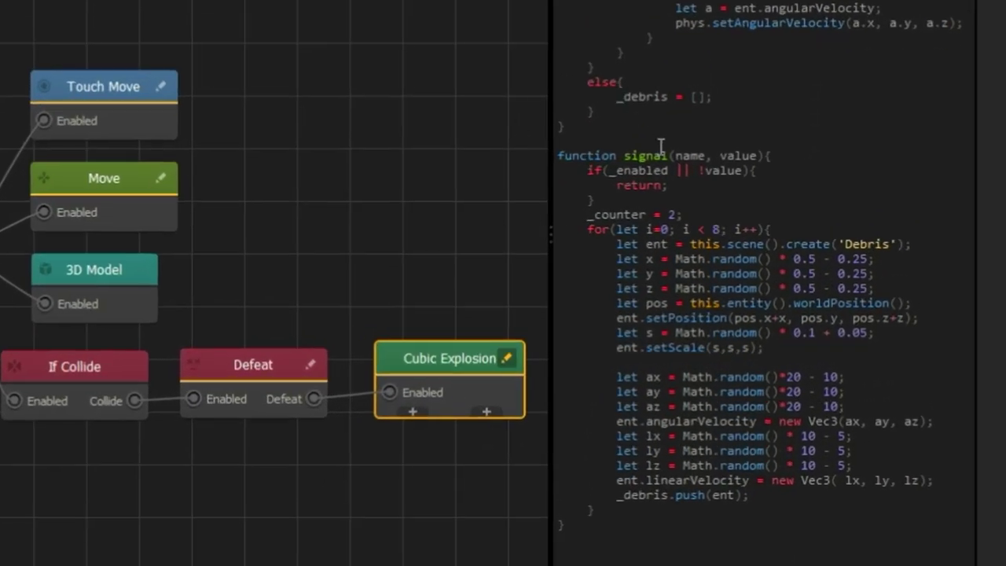
click(712, 230)
text(68)
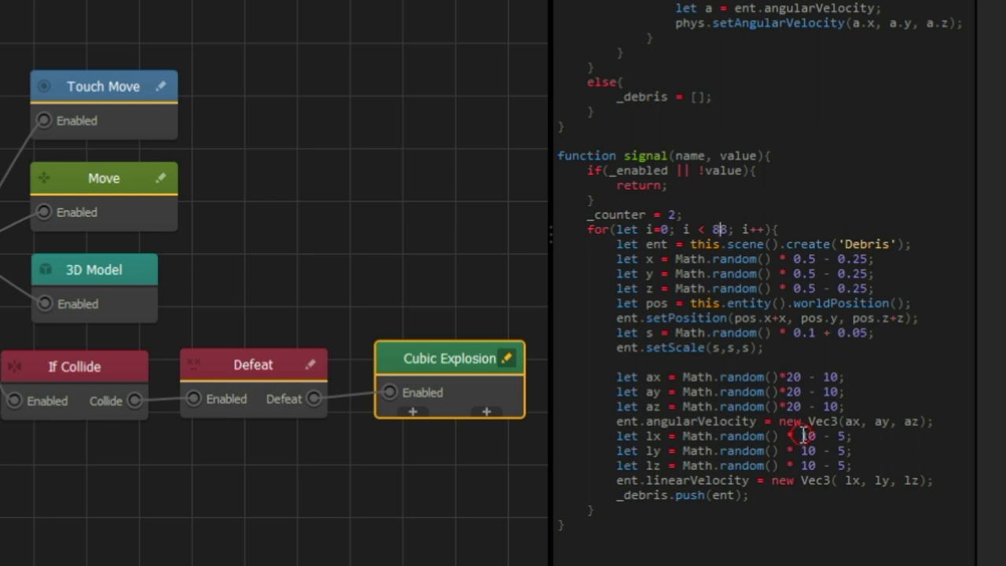
drag(801, 435, 807, 436)
text(2)
text(2)
drag(801, 466, 808, 465)
text(2)
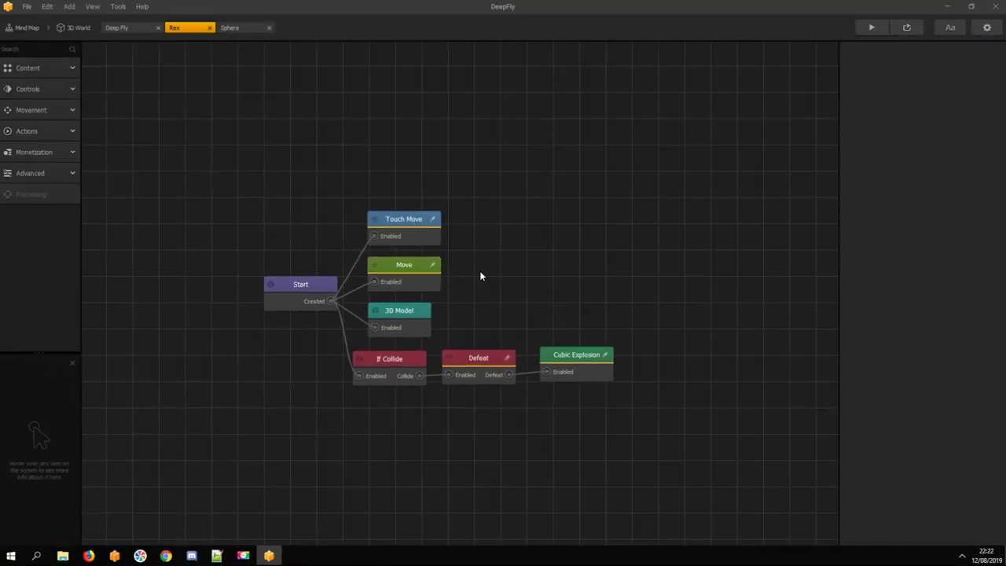
Return to the 3D world, look over level section 1, and switch back to the Start section
click(75, 28)
scroll(590, 281, down, 5)
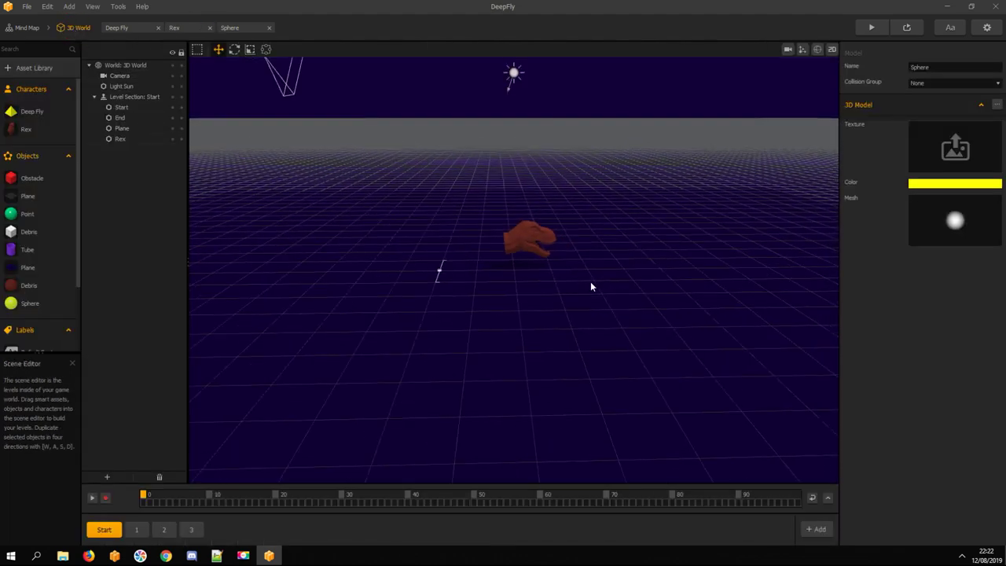
scroll(595, 282, up, 1)
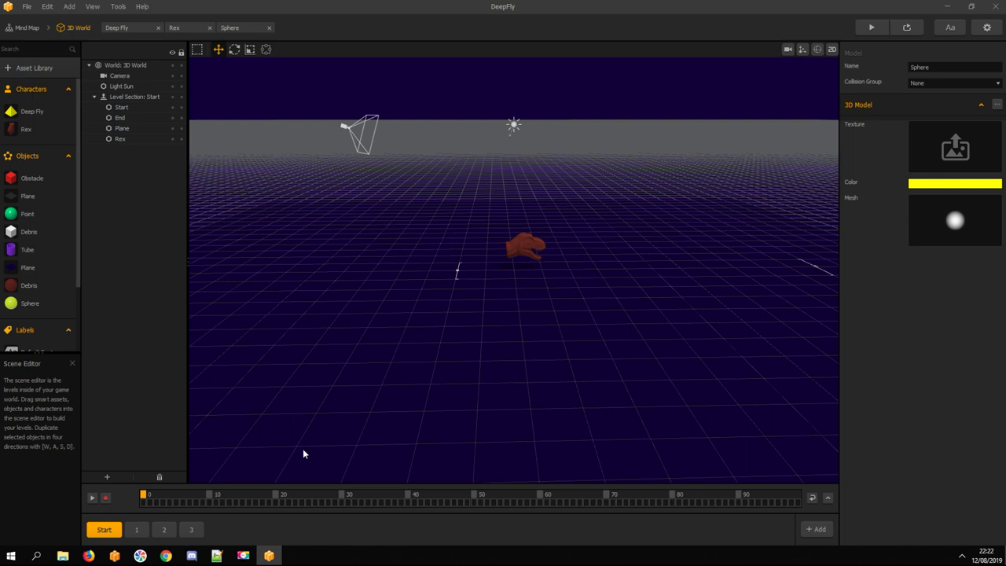
click(137, 529)
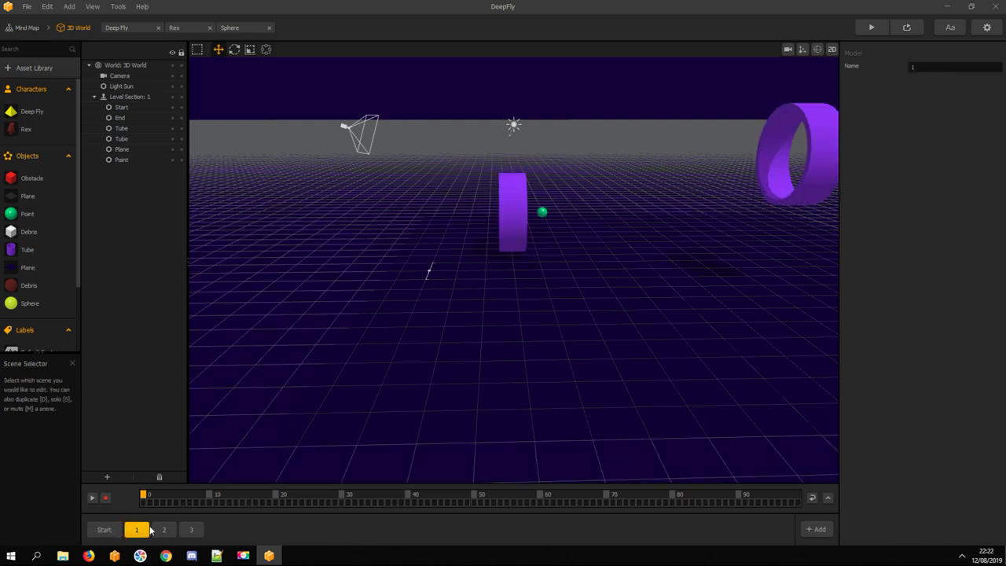
scroll(561, 290, down, 2)
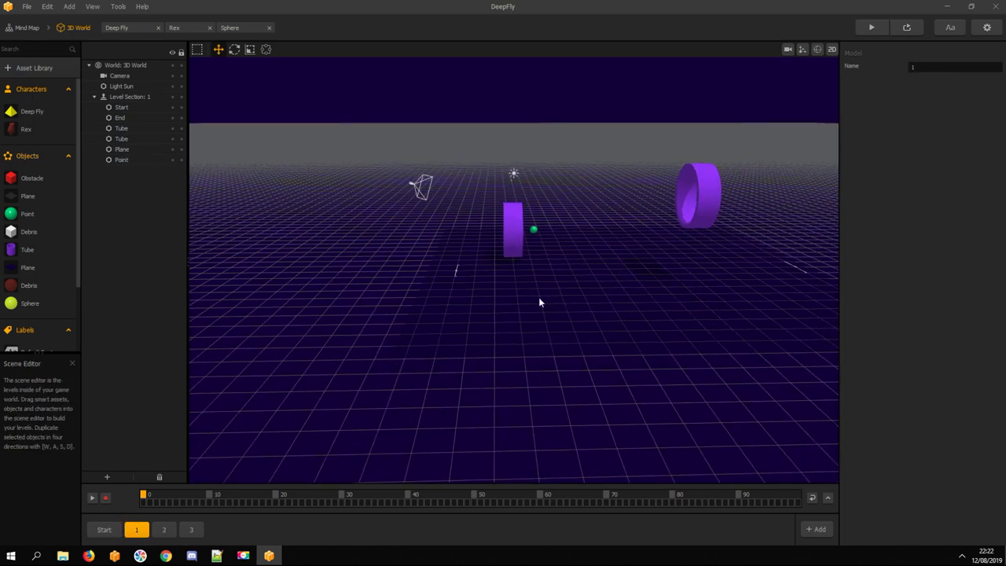
click(103, 529)
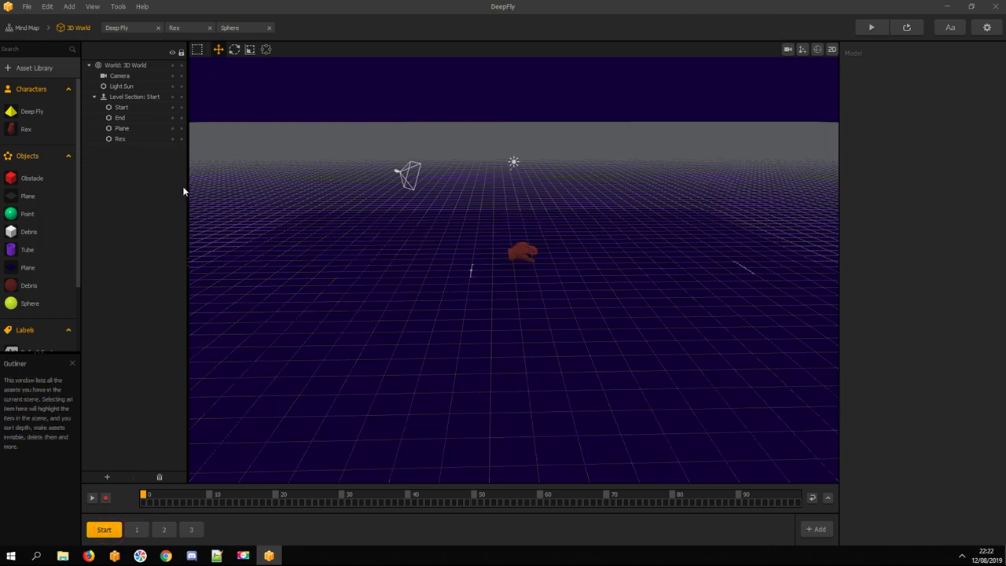
Save the project in the Rex folder under the new name Rex_v2
click(27, 6)
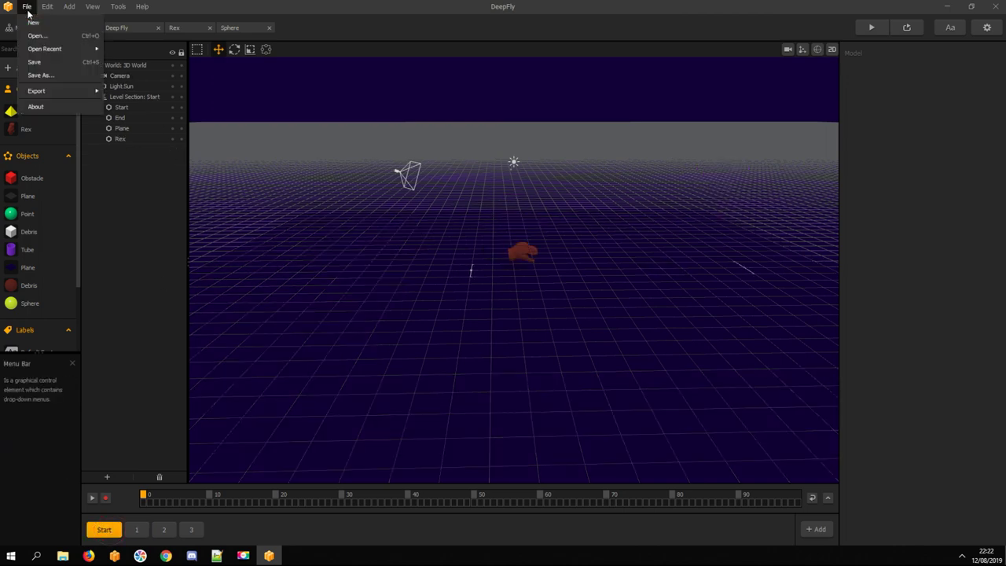
click(40, 76)
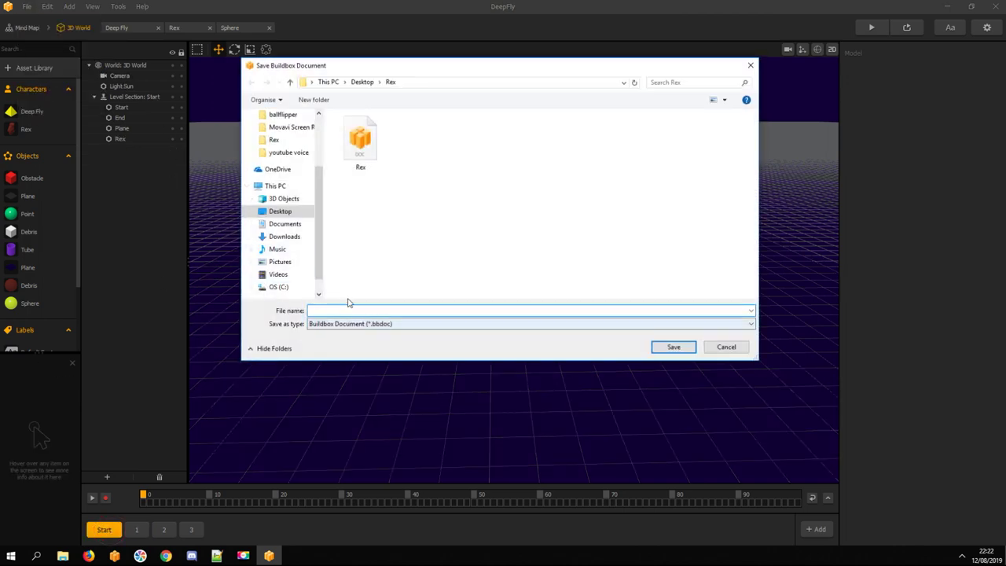
click(346, 322)
click(341, 307)
click(341, 309)
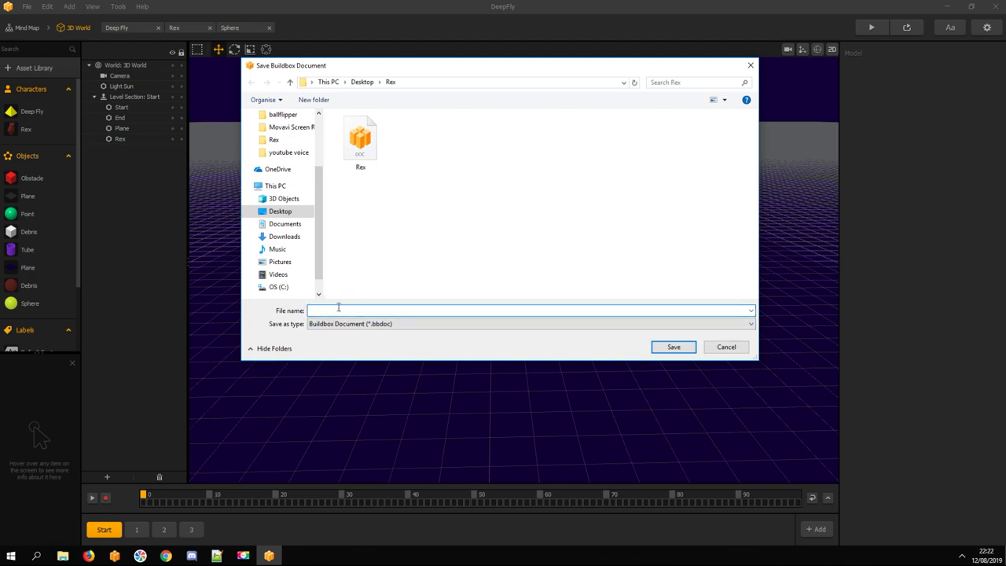
text(Rex_v2)
key(Return)
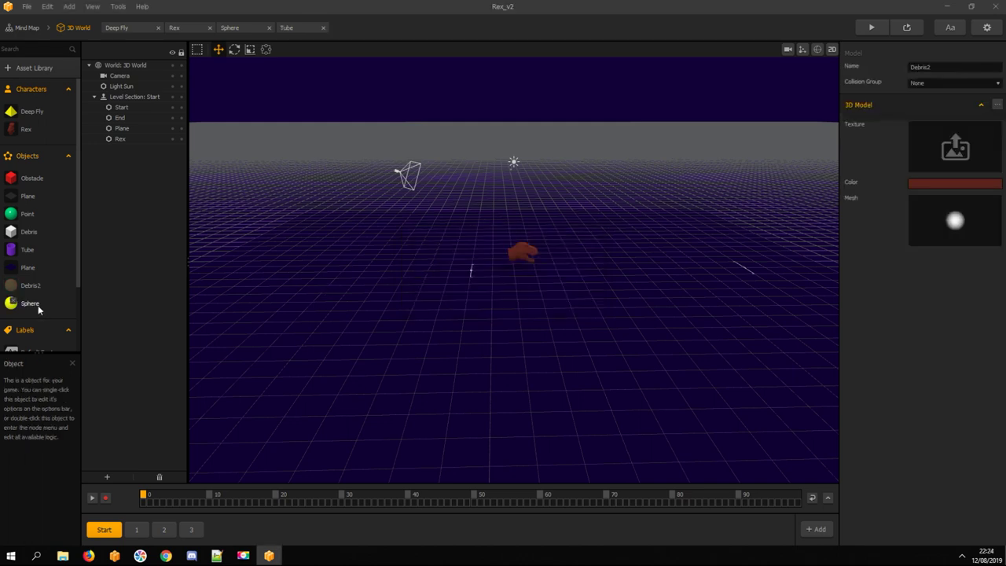
Delete the Sphere and Debris2 objects from the project's object assets
key(Delete)
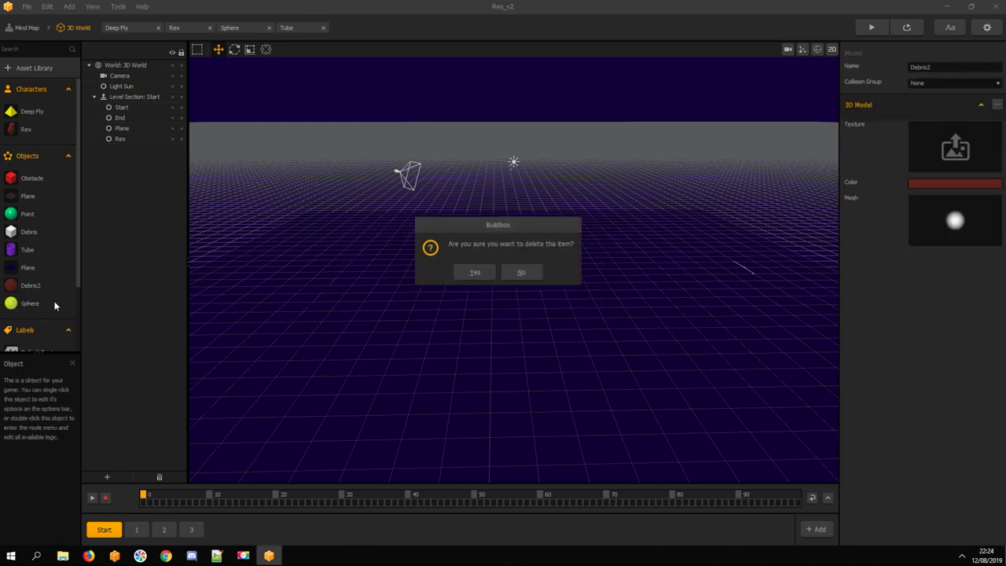
click(474, 272)
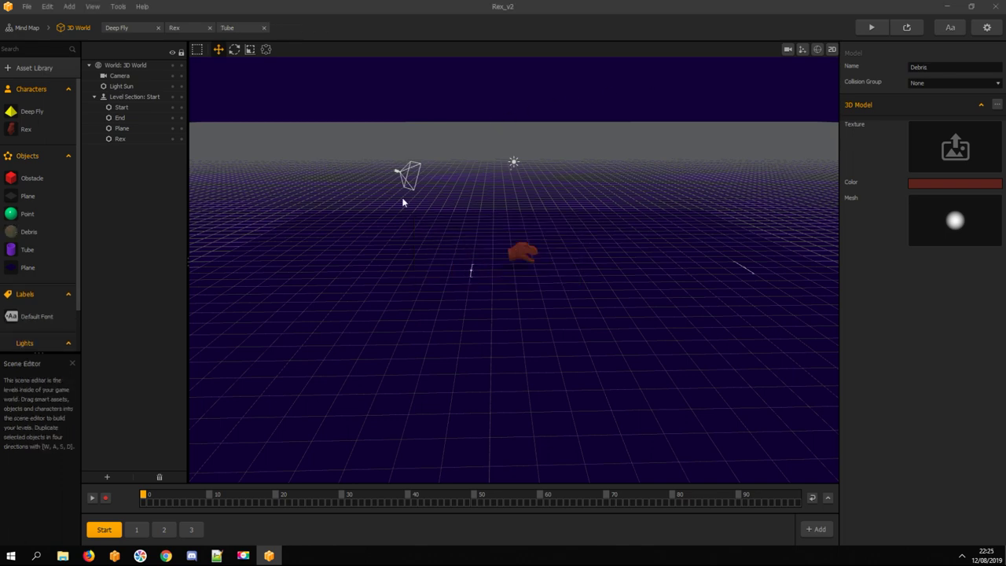
Add the Tube shape and the Enemy asset from the Asset Library to the project, and return to the 3D world
click(35, 68)
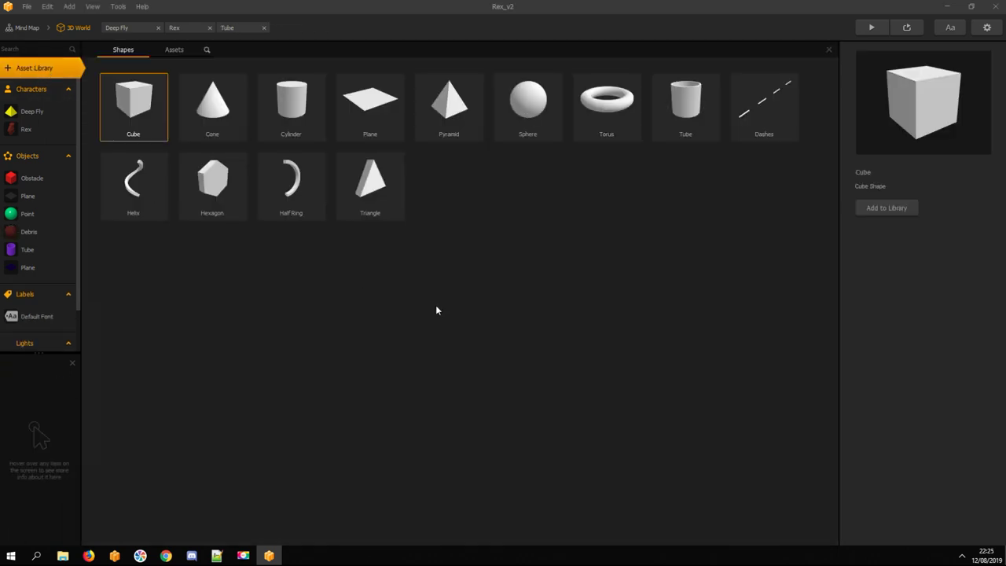
click(681, 103)
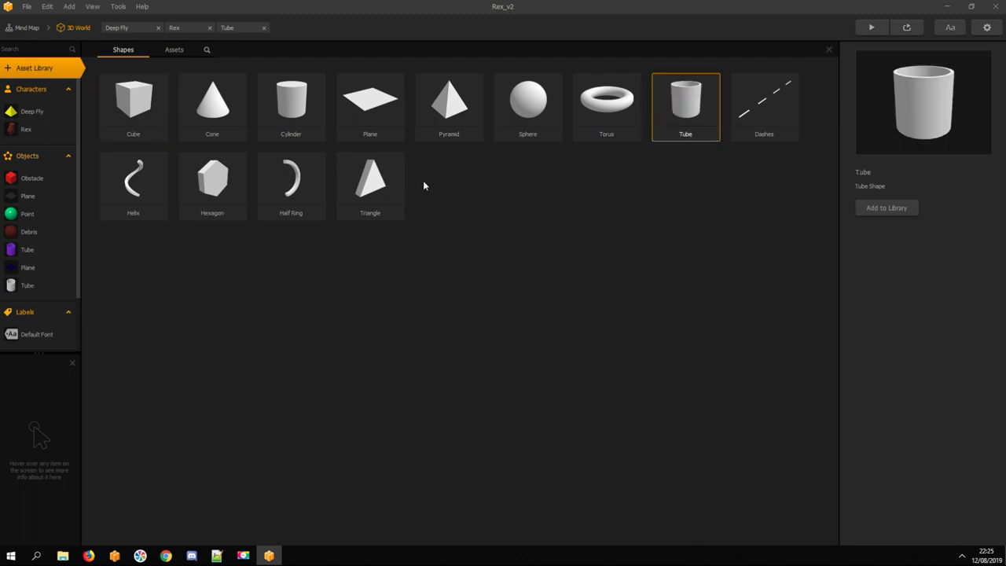
click(174, 51)
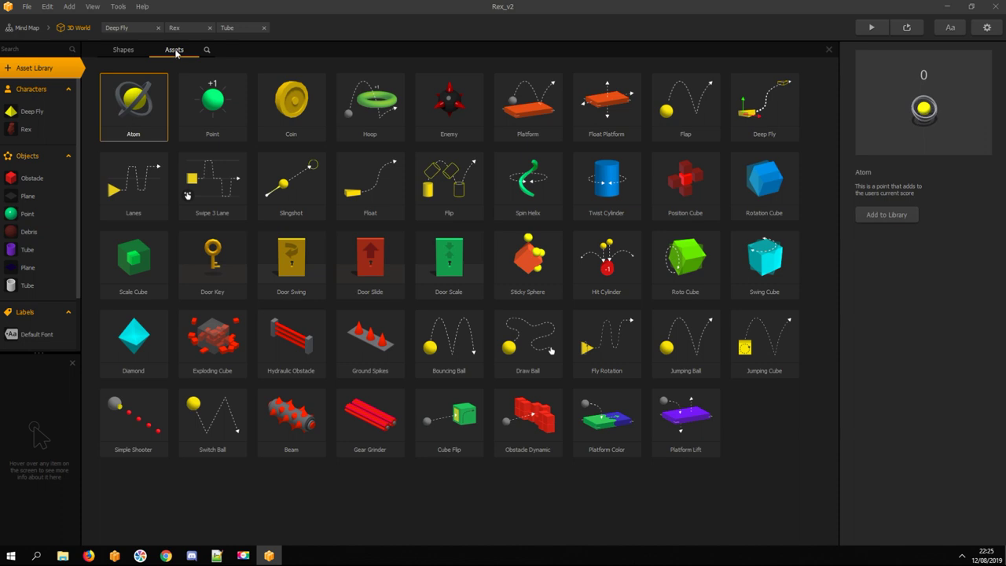
click(449, 105)
double_click(448, 107)
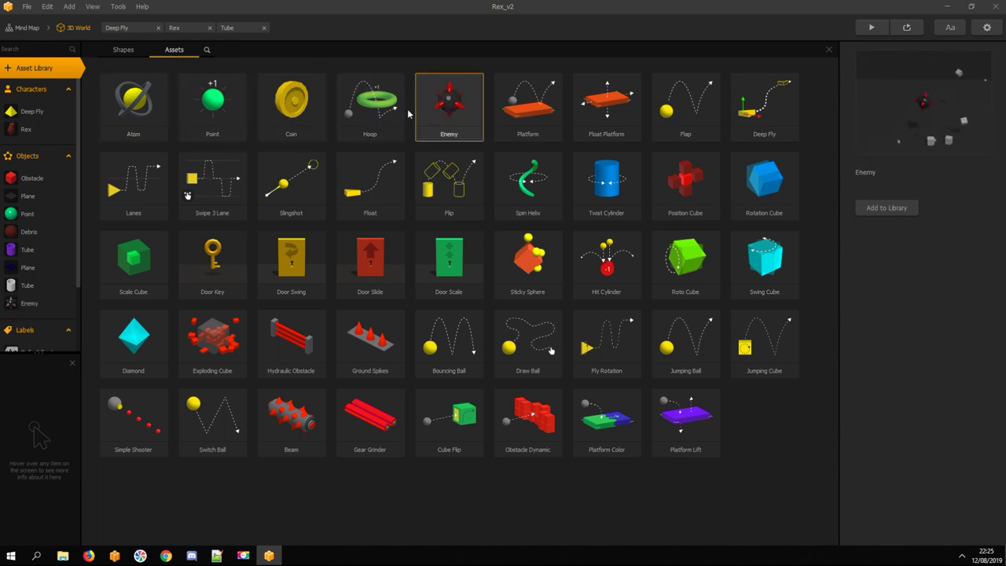
click(35, 68)
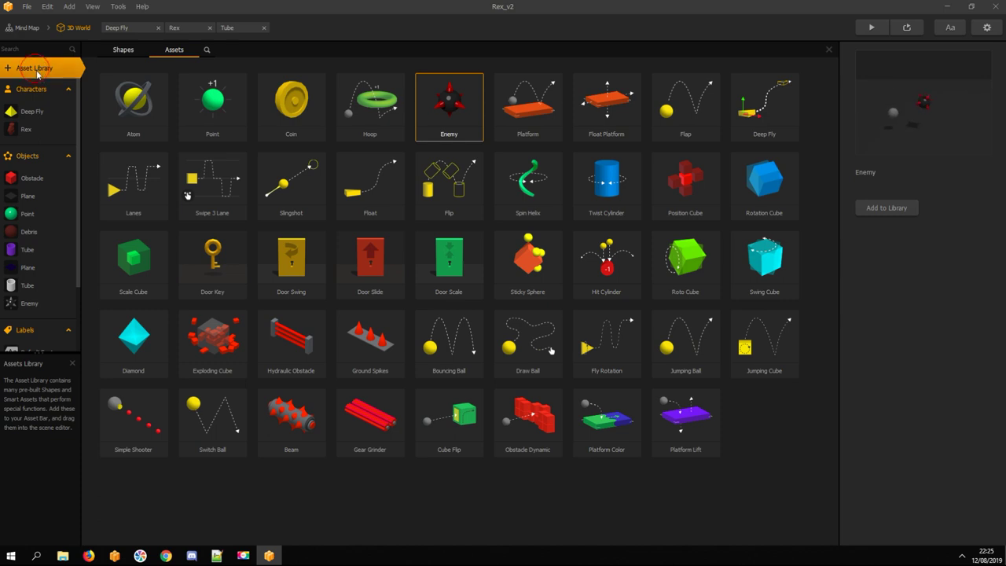
click(71, 29)
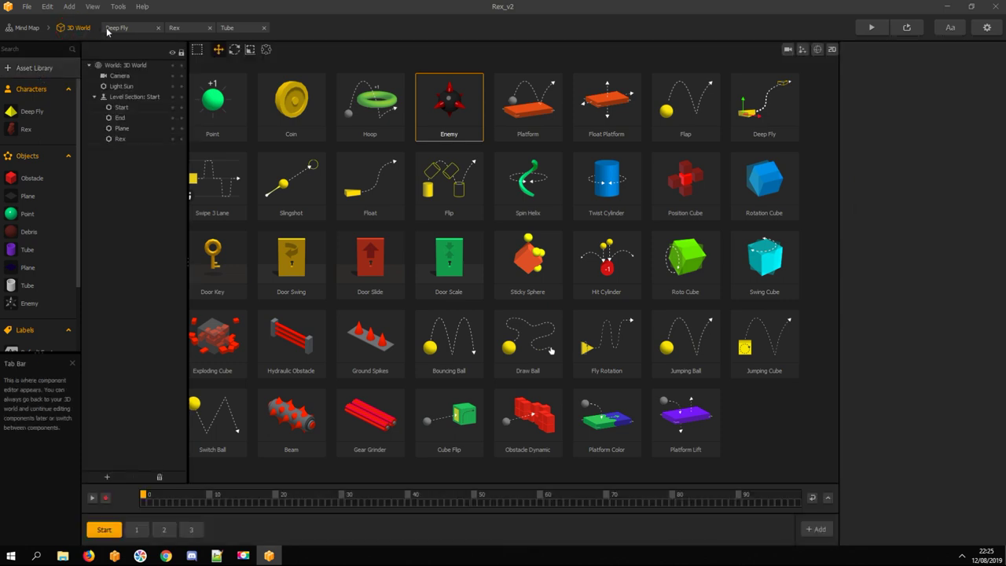
click(114, 28)
click(75, 28)
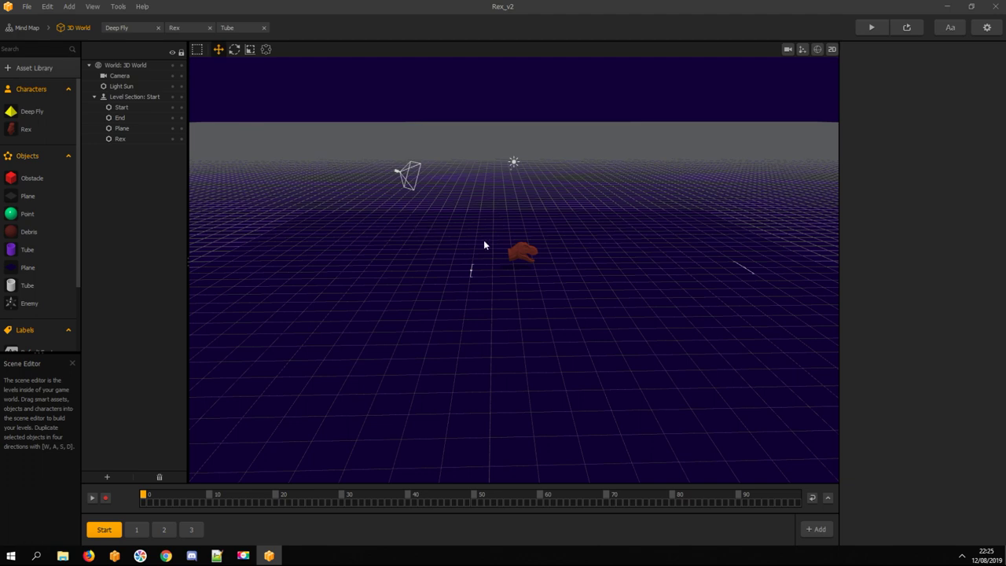
Delete the purple Tube and the Point object from the project's object assets
scroll(483, 240, up, 2)
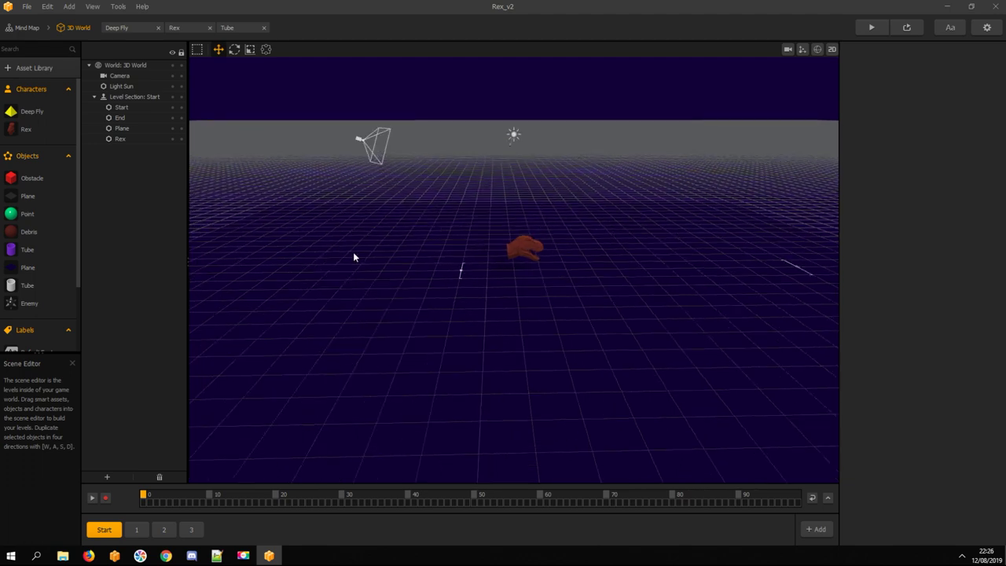
click(16, 247)
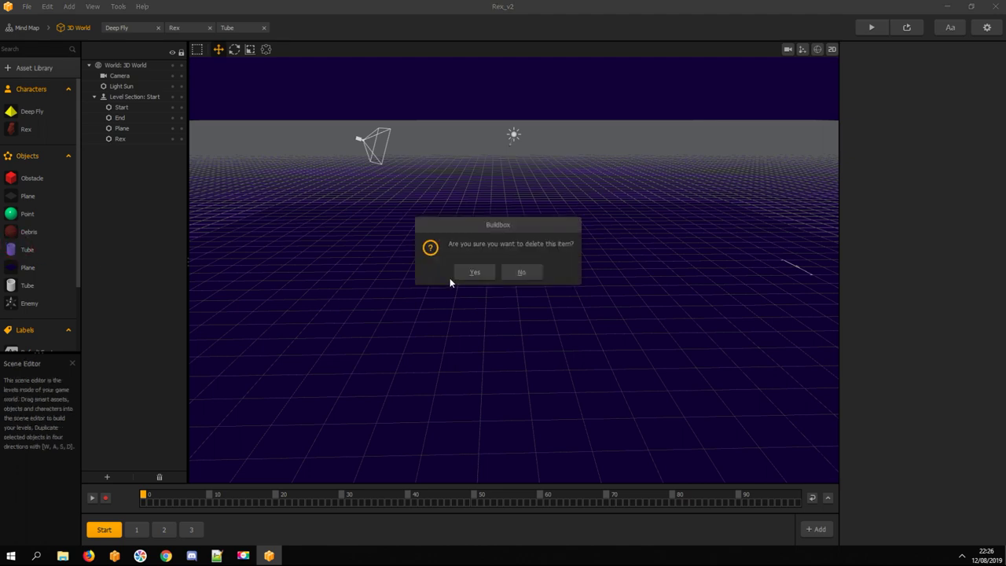
click(474, 272)
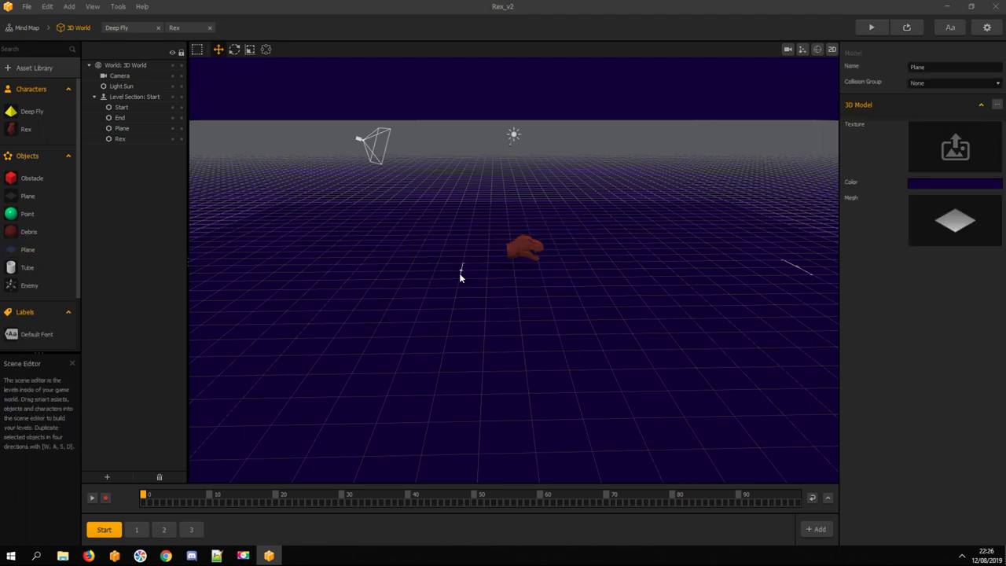
click(10, 215)
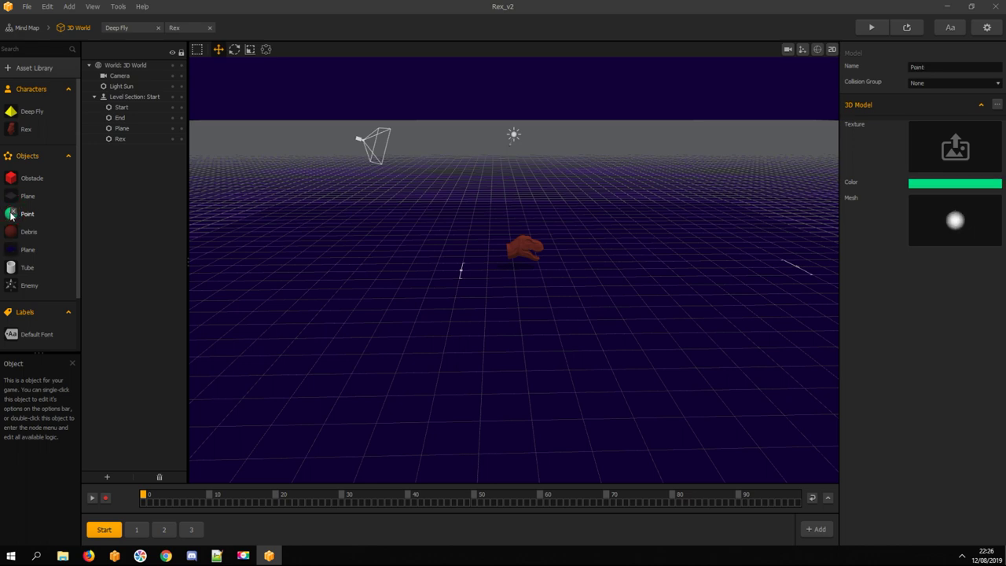
key(Delete)
click(471, 272)
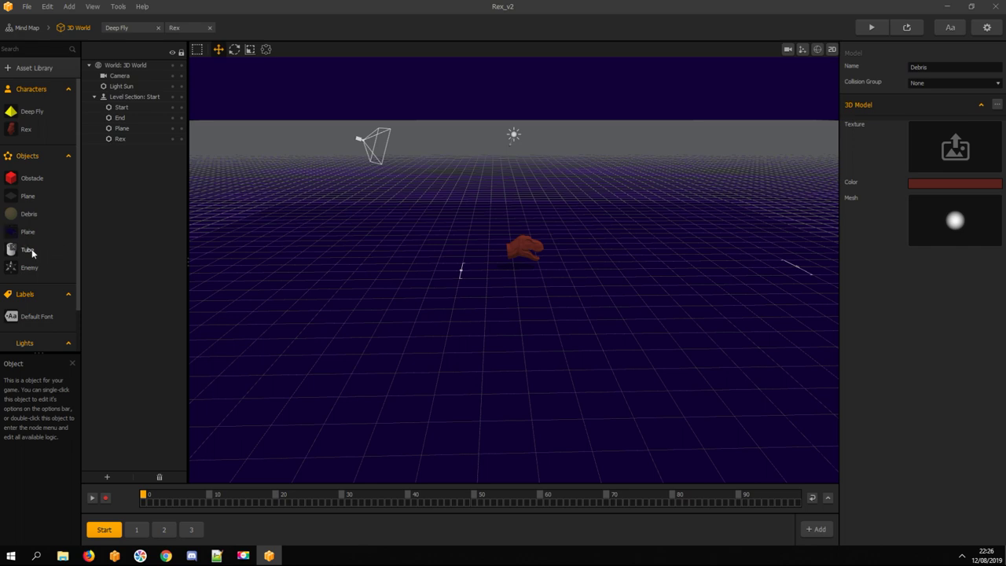
Place the white Tube in the Start section at about X 8.1 and Y 2.9, with its Z rotation set to 90
drag(25, 252, 570, 246)
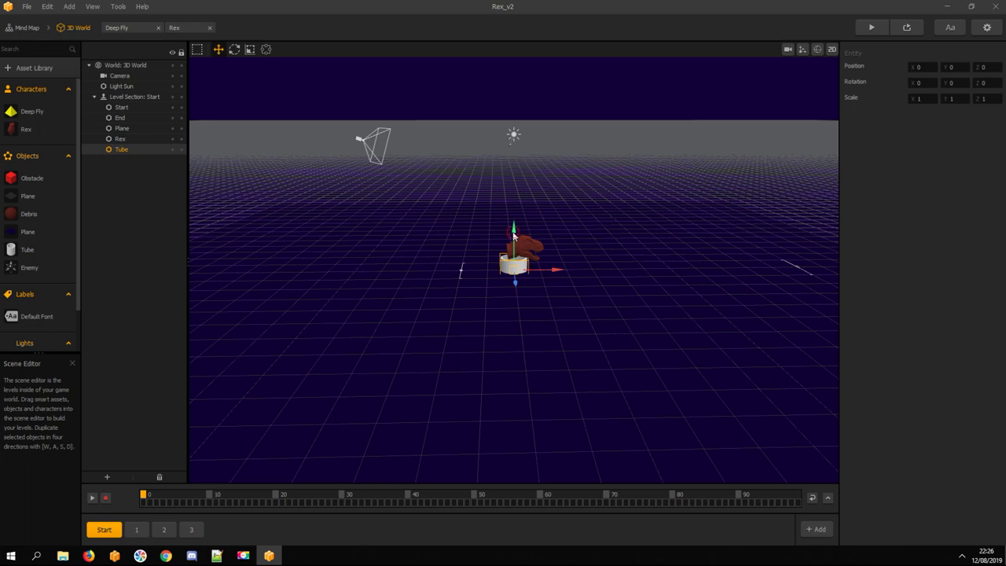
drag(513, 233, 514, 203)
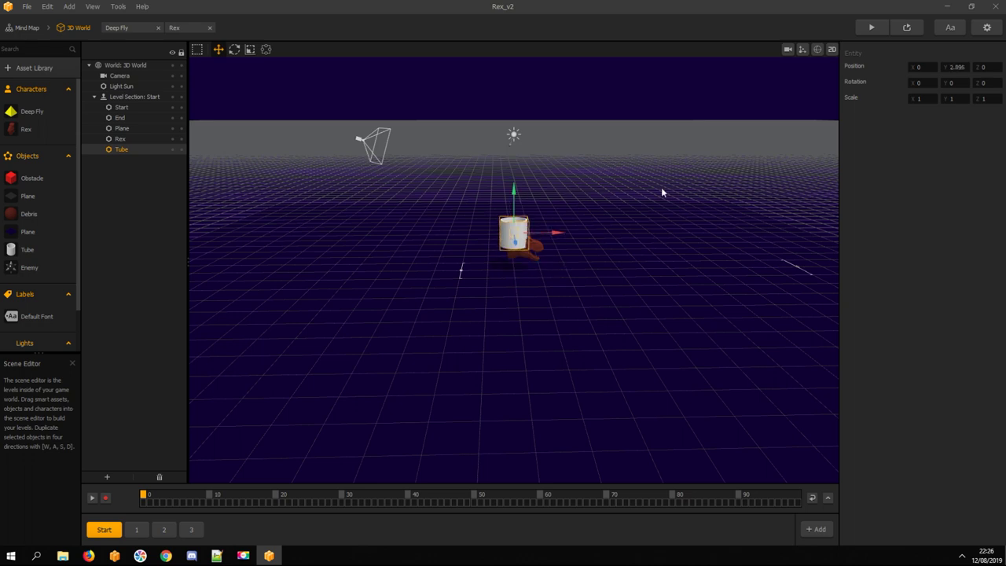
click(990, 82)
text(90)
key(Return)
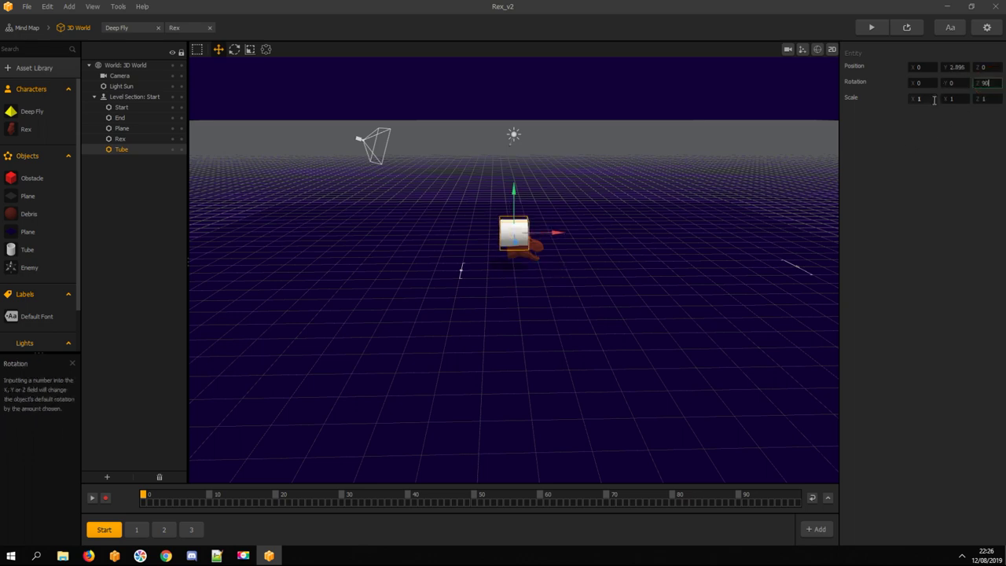
key(space)
drag(359, 229, 359, 264)
key(space)
drag(401, 321, 409, 300)
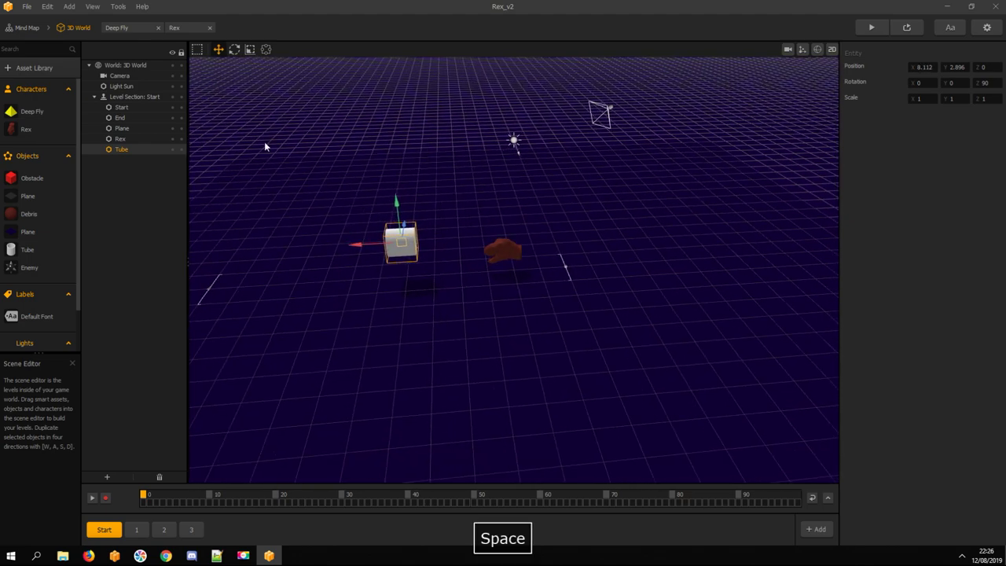
Scale the tube to about 9.6 on X and Z and adjust its length so it forms a tunnel around Rex
click(249, 50)
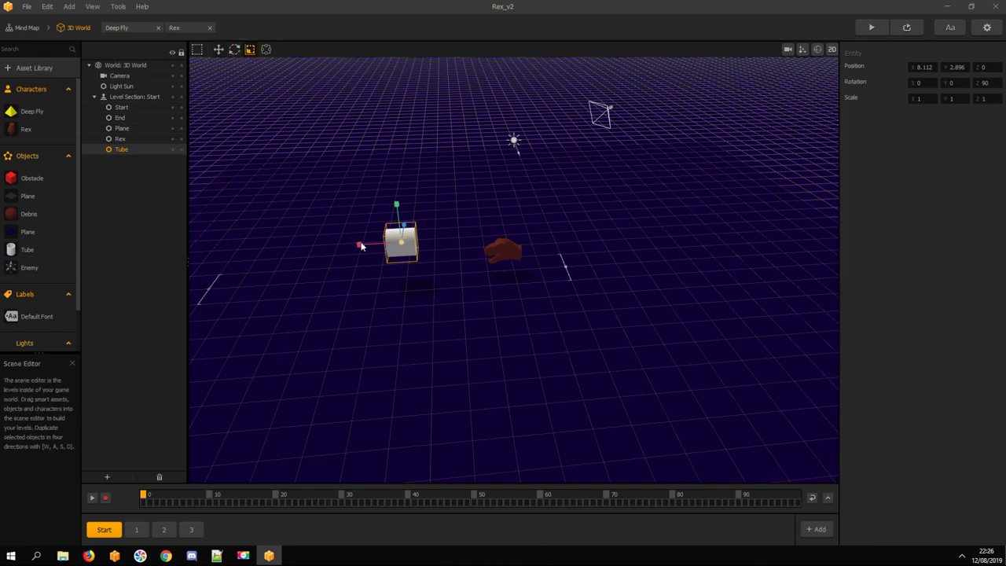
drag(361, 247, 129, 260)
drag(521, 241, 462, 85)
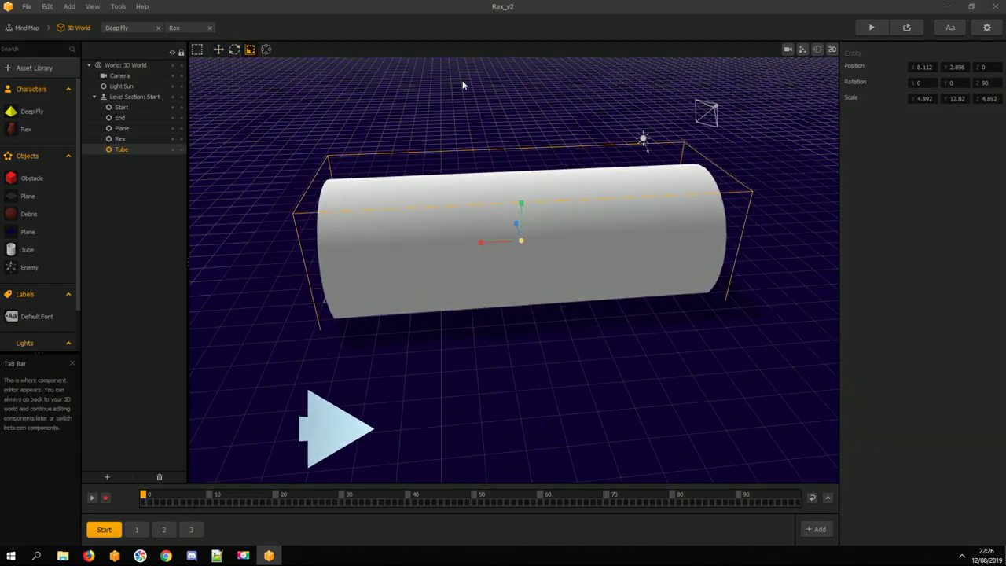
key(space)
drag(549, 259, 418, 283)
drag(523, 229, 617, 206)
key(space)
drag(550, 271, 633, 330)
drag(528, 233, 540, 231)
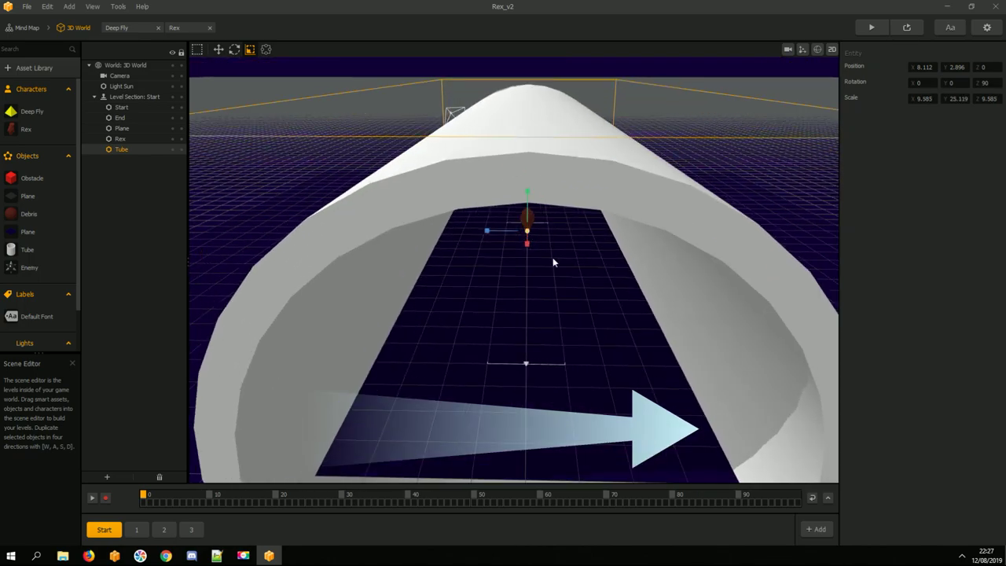
key(space)
drag(480, 260, 578, 330)
key(space)
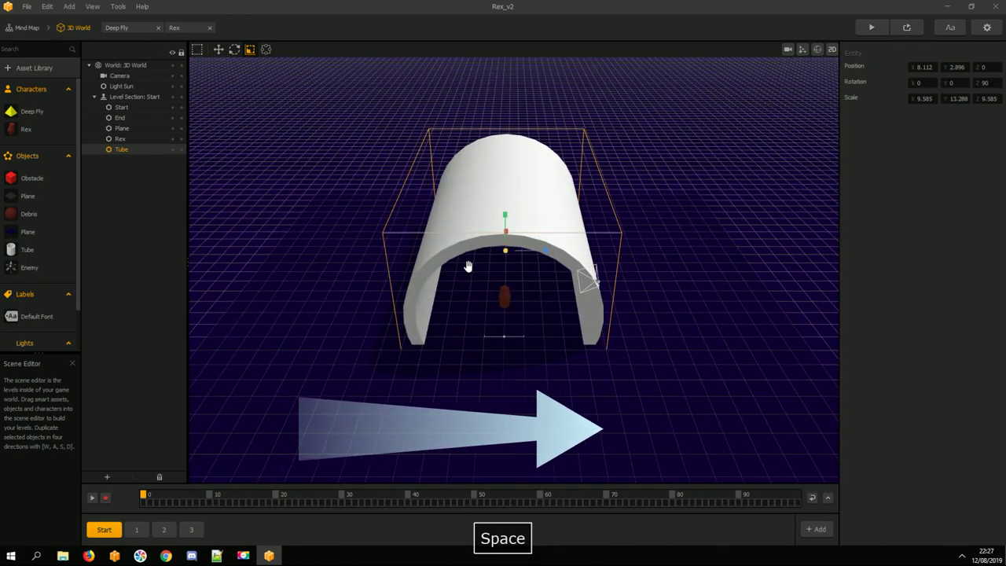
drag(468, 266, 433, 264)
Copy the tube into level section 1, at about X 11 with a Y scale of about 18.8
key(ctrl+c)
click(136, 529)
key(ctrl+v)
key(space)
click(218, 50)
drag(550, 345, 474, 401)
drag(486, 232, 478, 224)
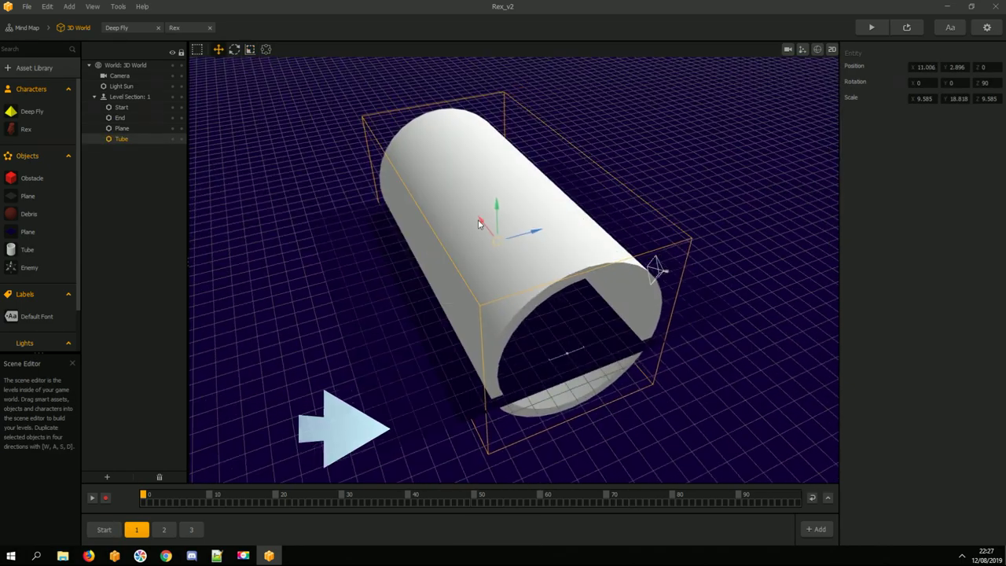
Paste the tube into level section 2 and shift it to about X 12.9
key(space)
key(ctrl+v)
key(space)
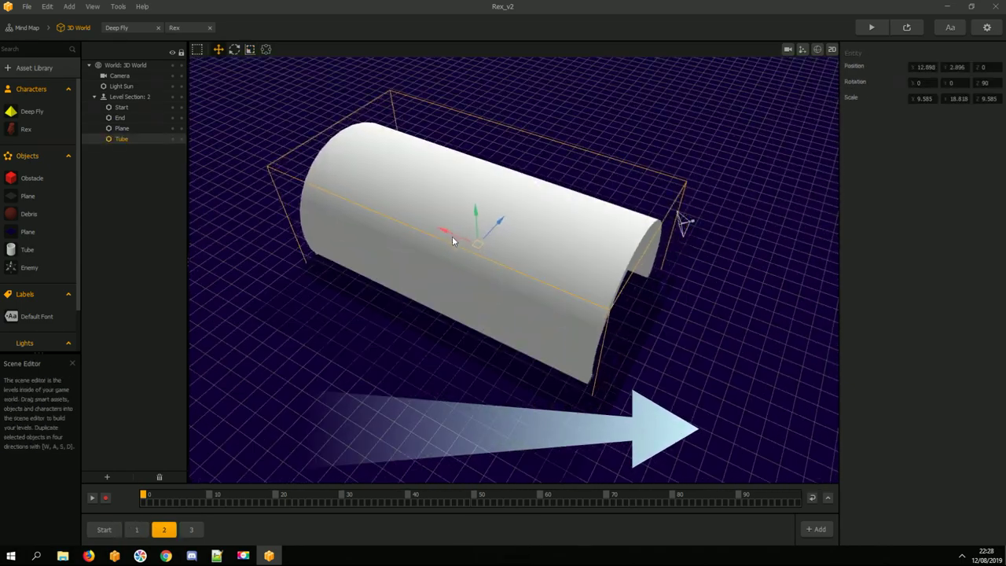
key(space)
drag(453, 241, 488, 294)
Paste the tube into level section 3, move it to about X 24 and lengthen it to a Y scale of about 26.6
click(191, 528)
key(ctrl+v)
key(space)
drag(377, 363, 471, 330)
key(3)
drag(521, 259, 387, 258)
key(space)
drag(385, 314, 452, 396)
drag(454, 222, 439, 216)
key(space)
drag(472, 322, 549, 266)
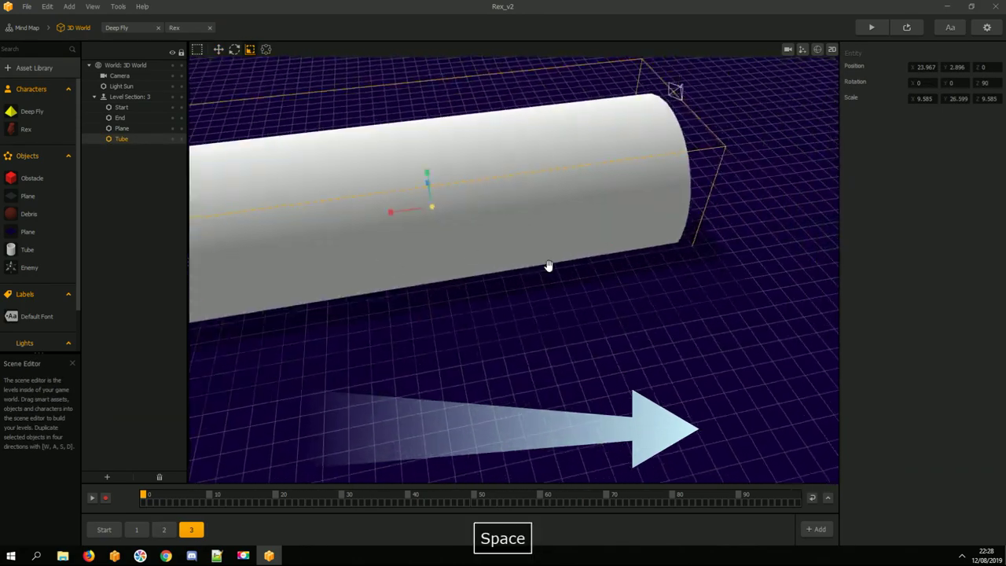
Preview the game to check how the tunnel looks from the game camera, and close the preview
click(870, 27)
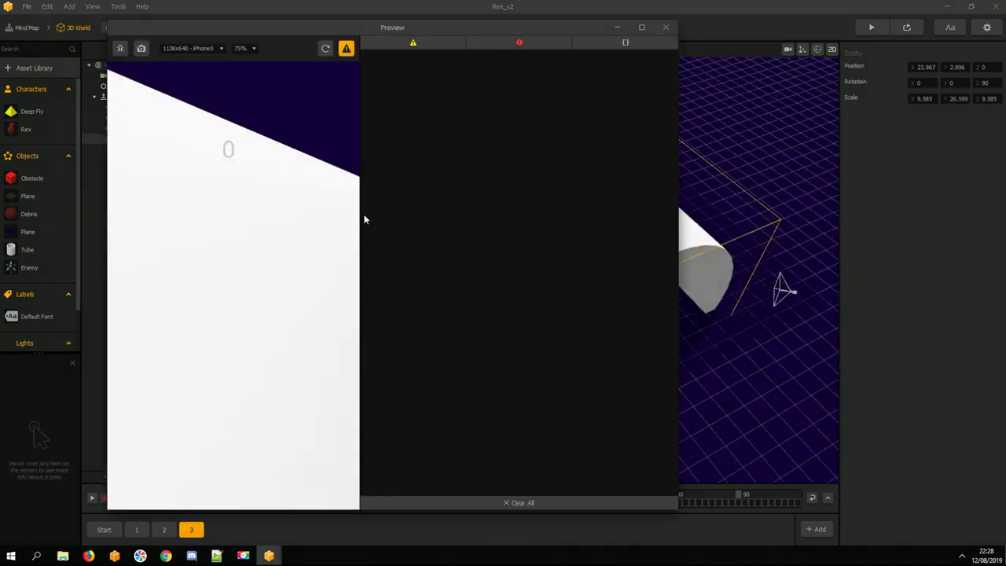
click(295, 249)
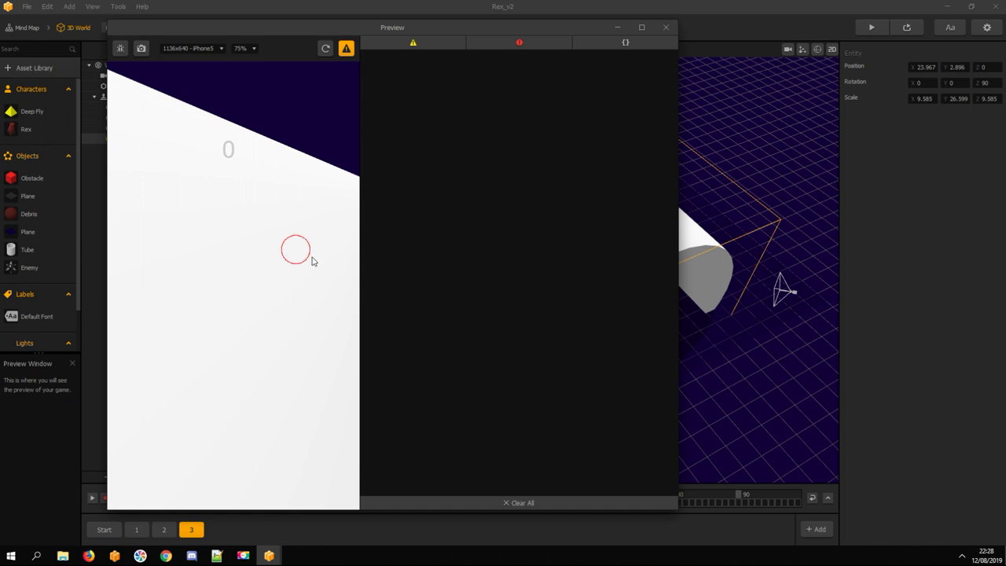
click(665, 27)
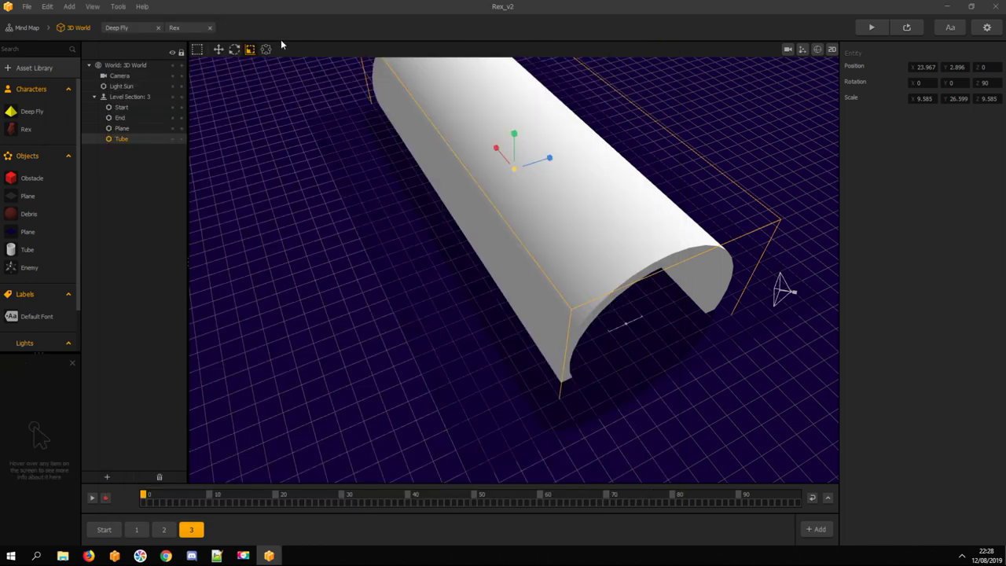
In the Start section, reposition the game camera directly behind Rex so it looks straight down the inside of the tube
click(104, 530)
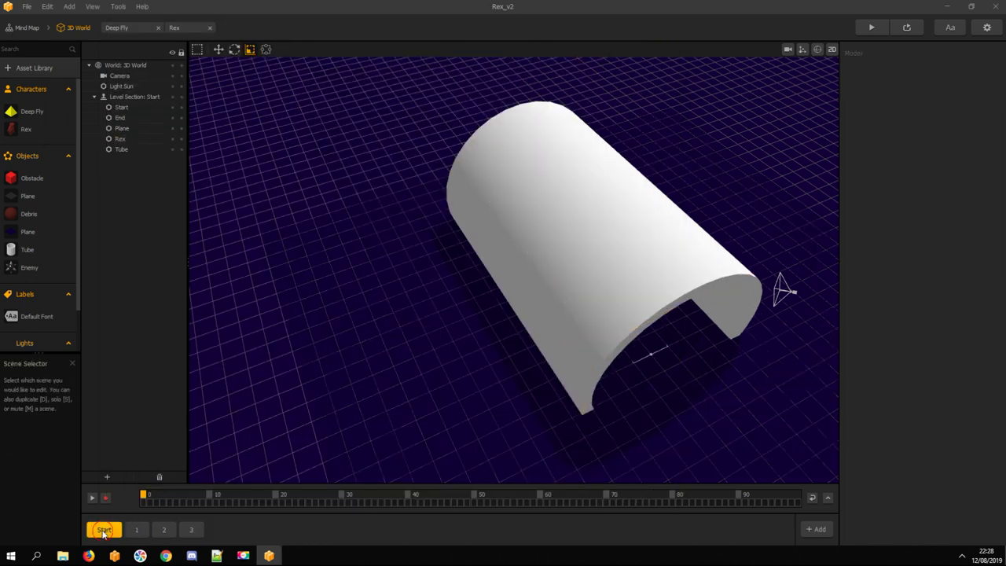
click(787, 49)
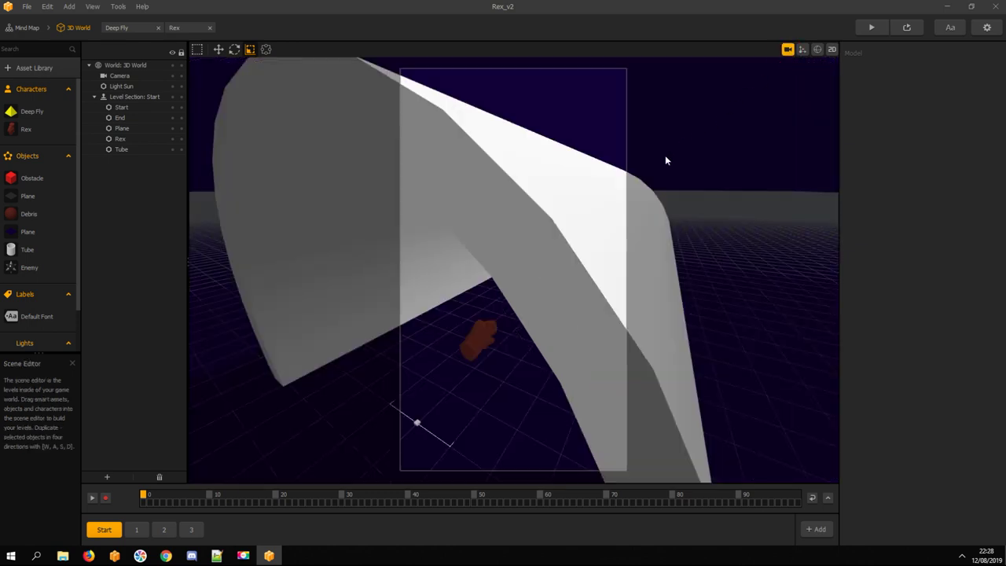
key(space)
drag(486, 340, 527, 316)
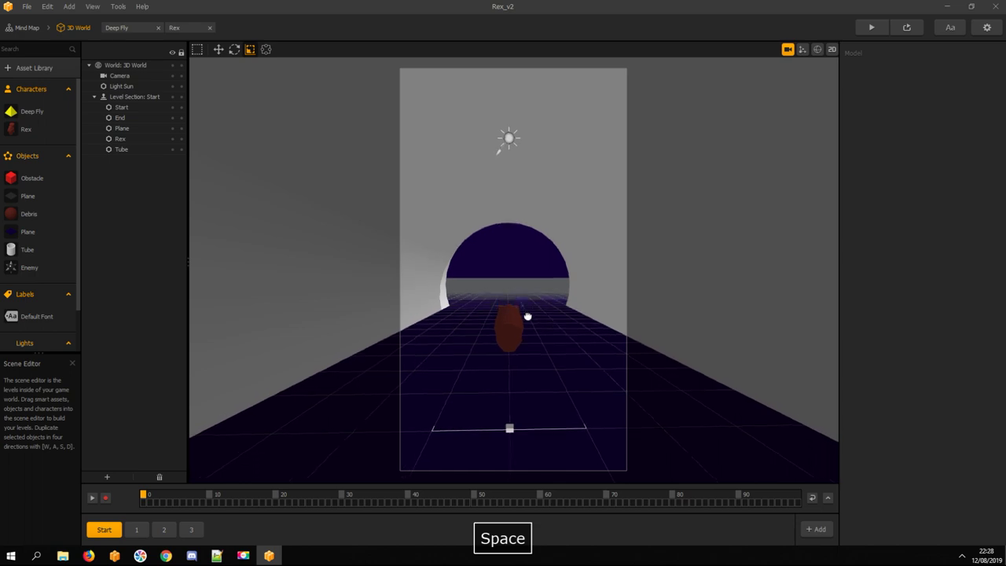
Preview the game again, steer Rex sideways and upwards inside the tunnel, and close the preview
click(875, 31)
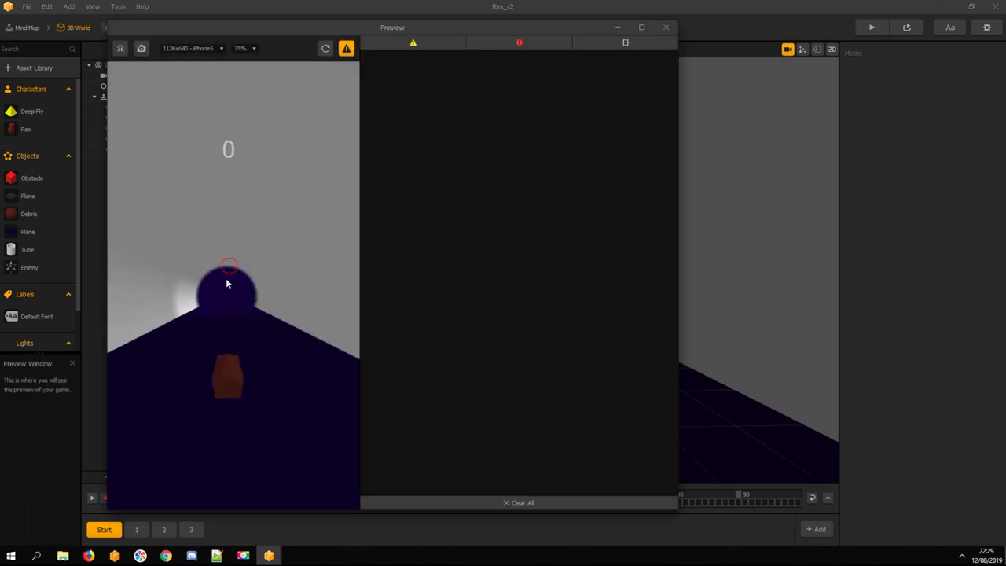
click(226, 281)
drag(242, 458, 115, 428)
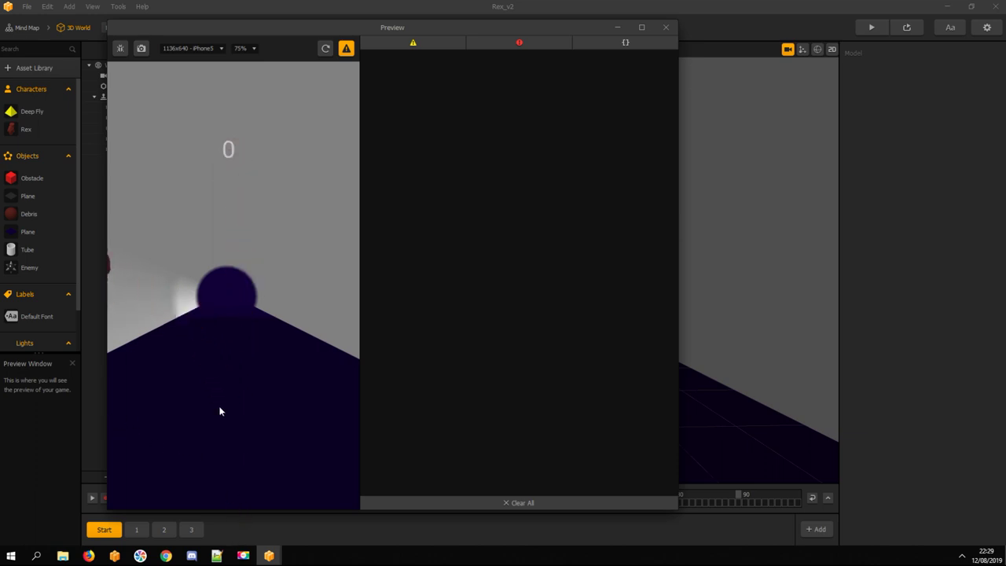
drag(219, 406, 236, 172)
drag(251, 240, 408, 263)
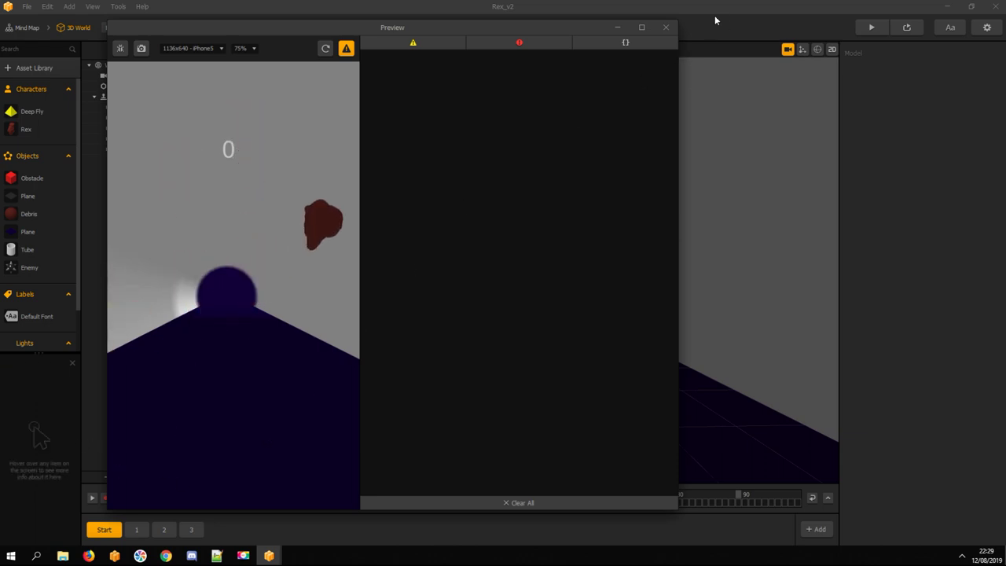
click(666, 27)
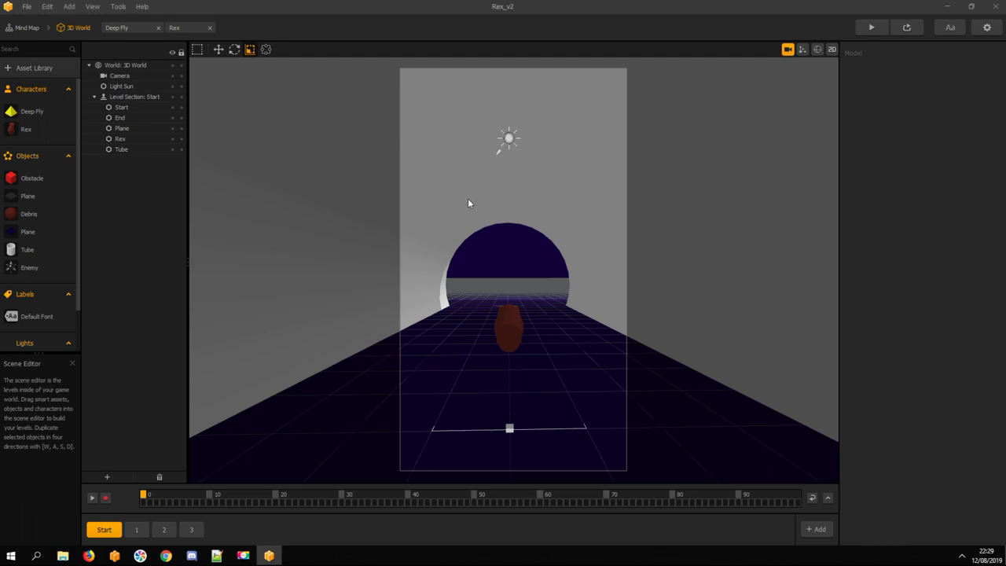
Adjust the game camera's distance behind Rex and return to the regular scene view
scroll(464, 198, down, 5)
scroll(463, 198, up, 3)
scroll(463, 198, down, 3)
scroll(464, 198, up, 3)
scroll(462, 200, down, 1)
click(787, 50)
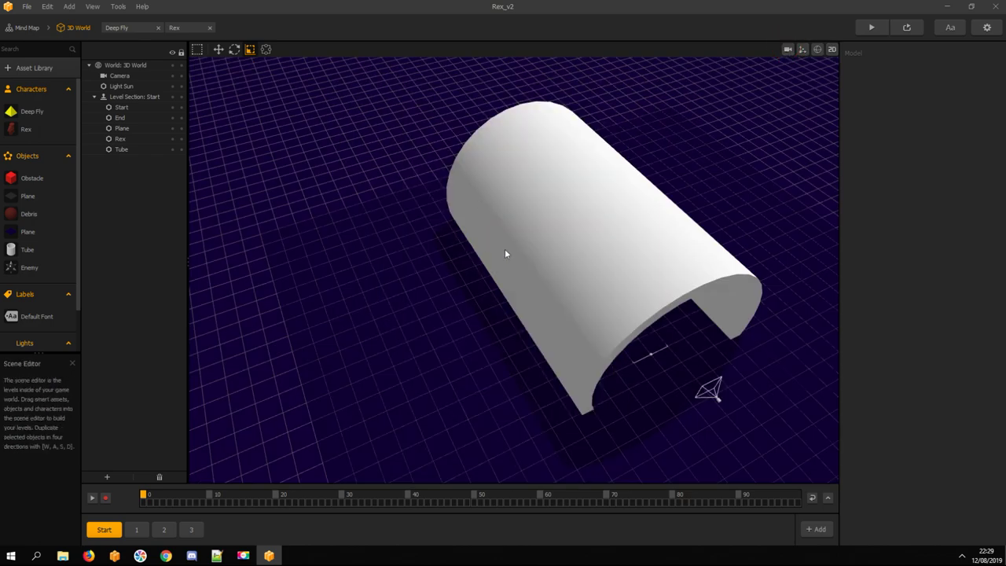
Set the tubes' X and Z scale to 13 across the sections, and raise the Start tube's X scale to 20
click(550, 236)
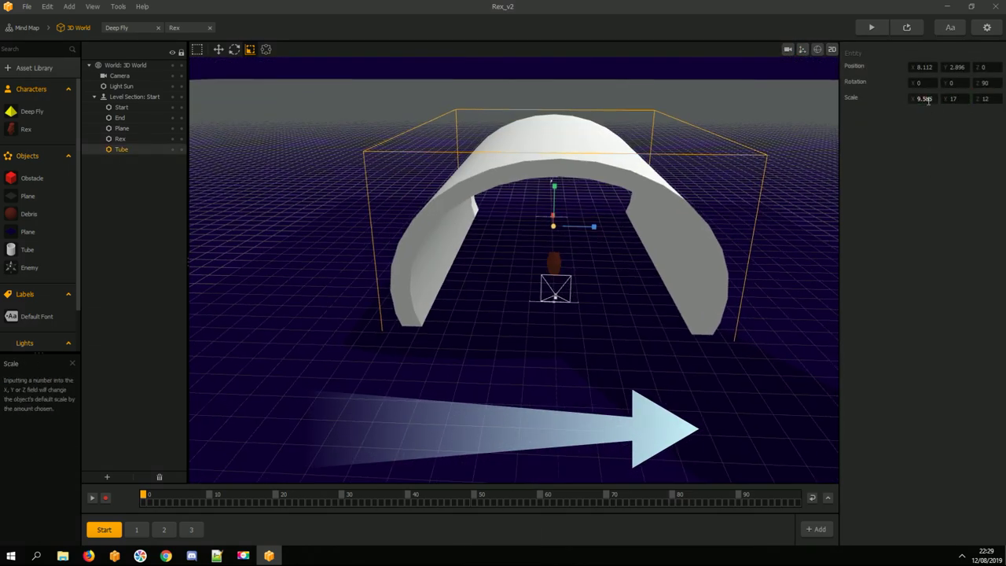
click(948, 99)
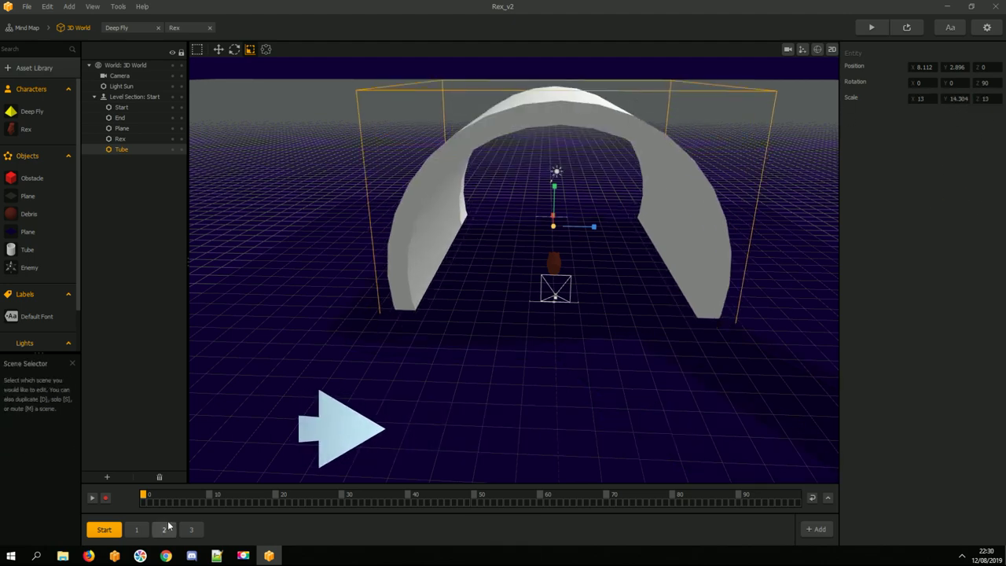
click(164, 529)
click(191, 528)
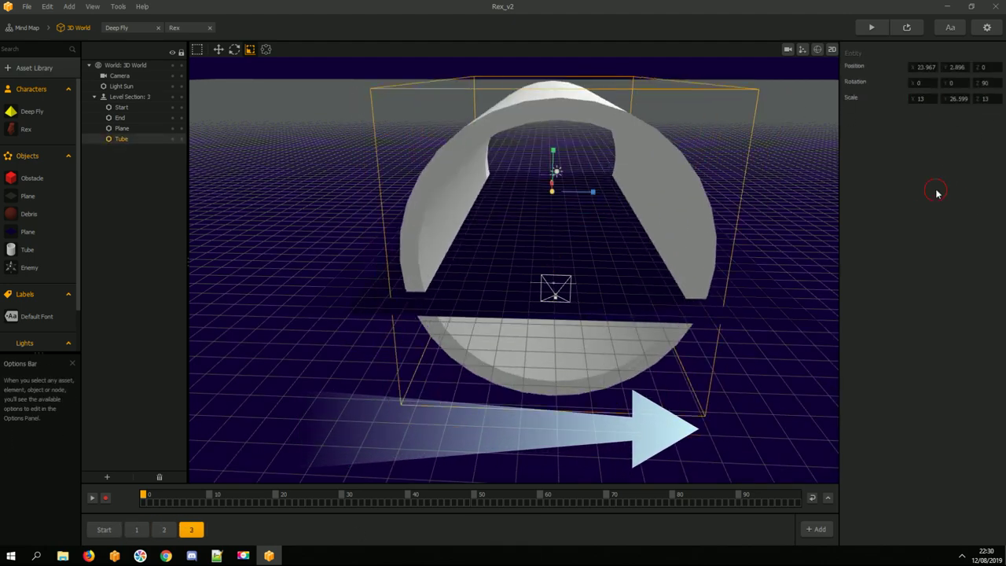
Preview the game with the taller tunnel, fly Rex upwards to test the headroom, and close the preview
click(871, 28)
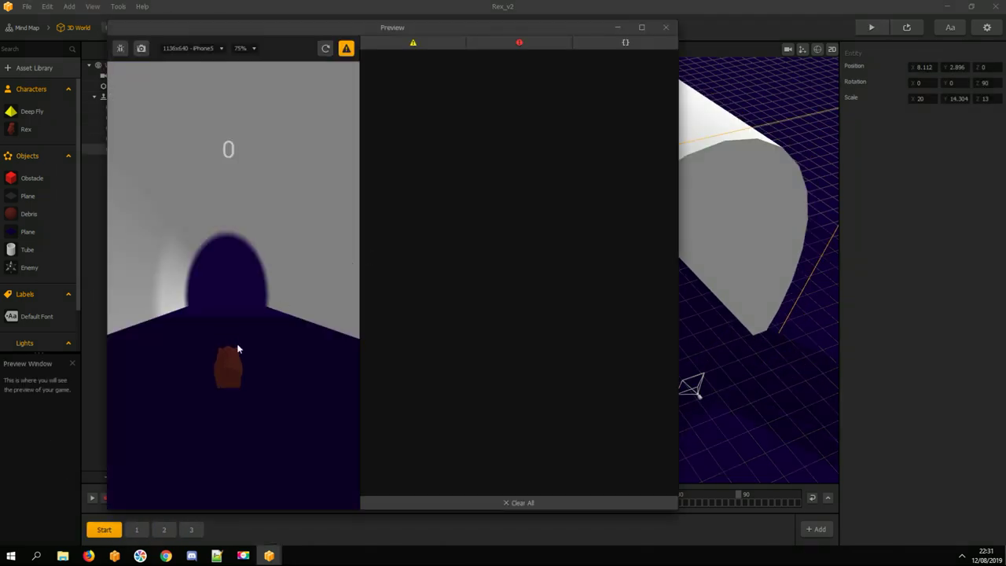
drag(237, 344, 241, 310)
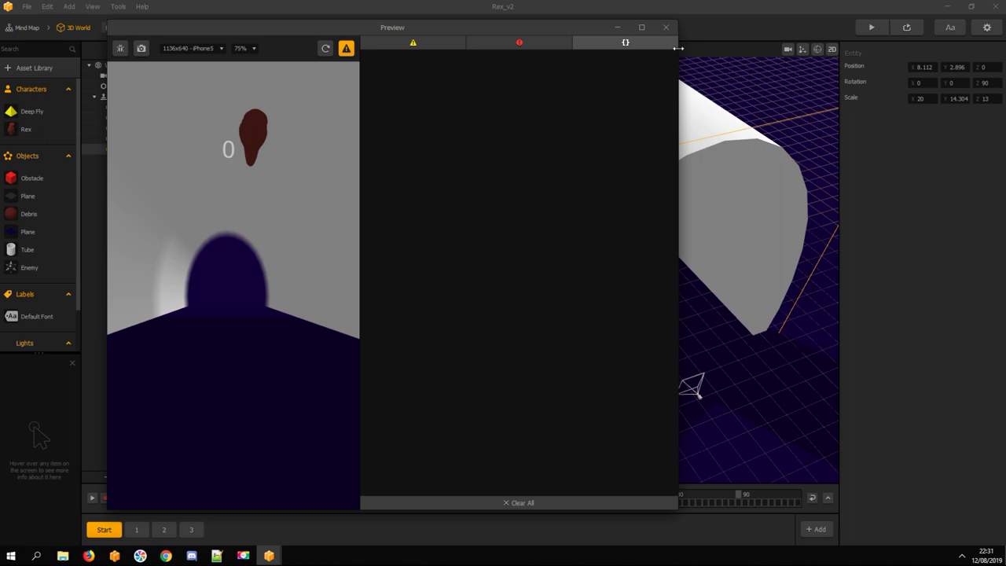
click(665, 27)
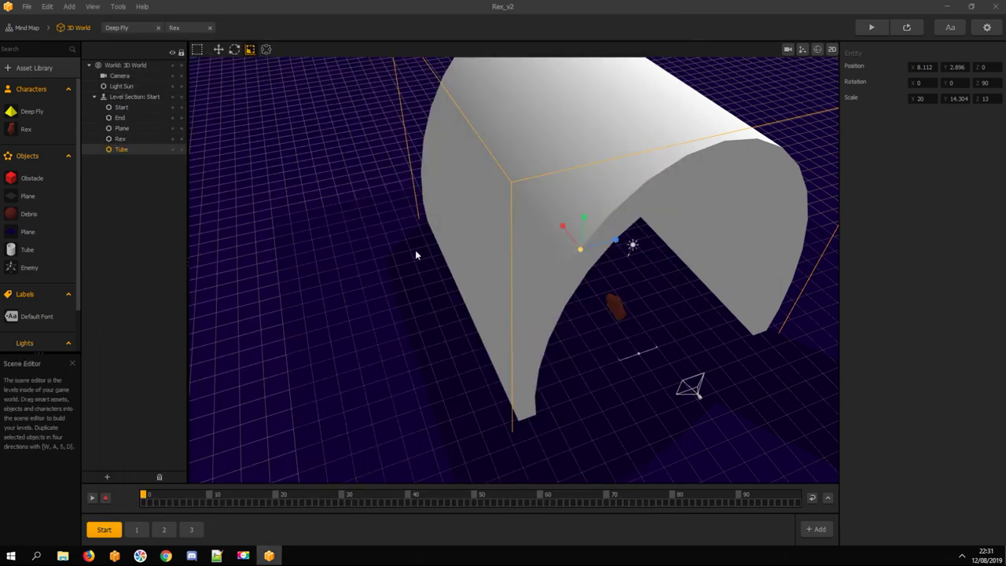
Select the Tube object in the asset library to bring up its 3D model settings
key(space)
drag(442, 323, 433, 325)
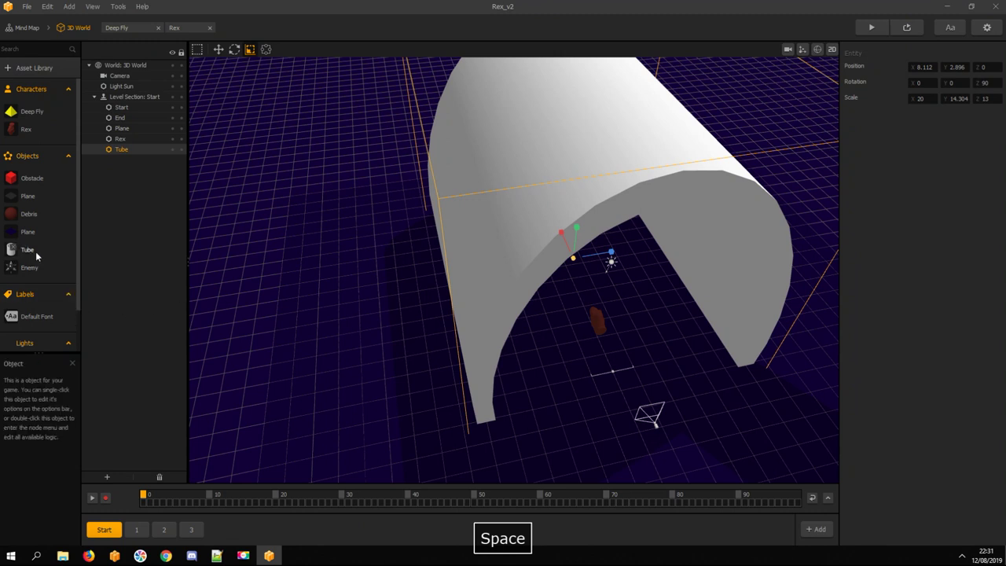
click(35, 251)
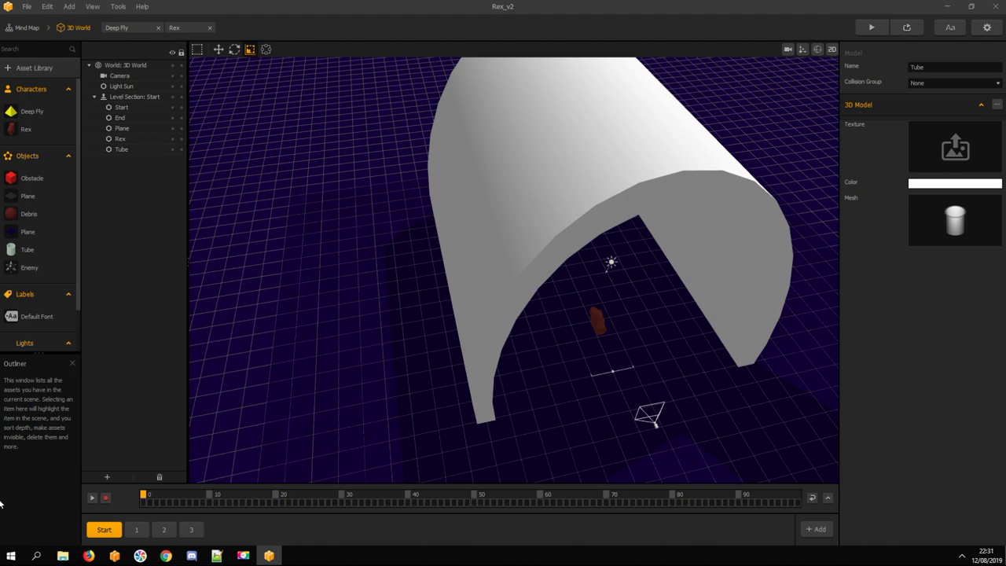
Launch Photoshop and create a new 800 x 800 pixel document at 72 ppi with a dark navy background
click(4, 558)
click(3, 558)
text(photo)
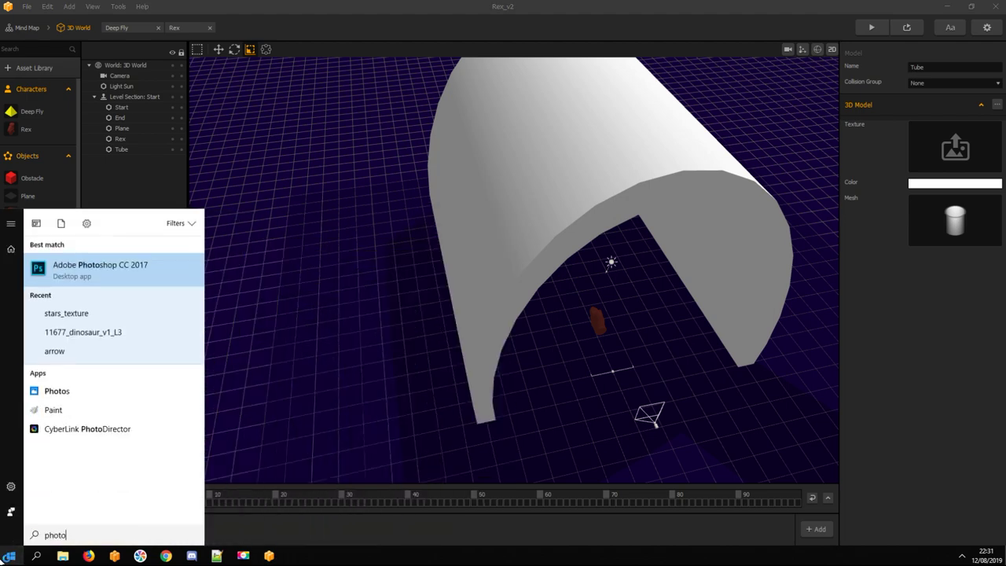
key(Return)
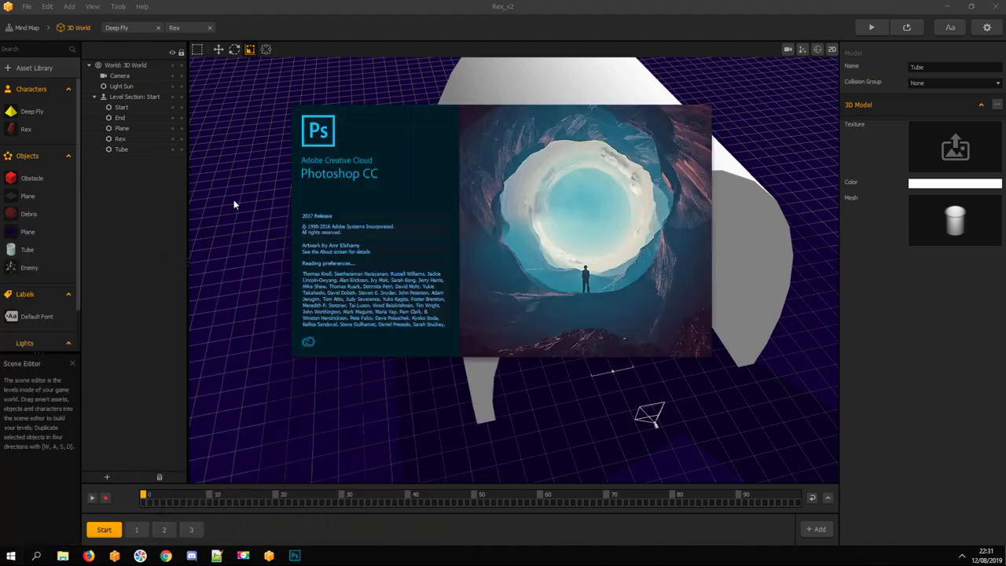
key(space)
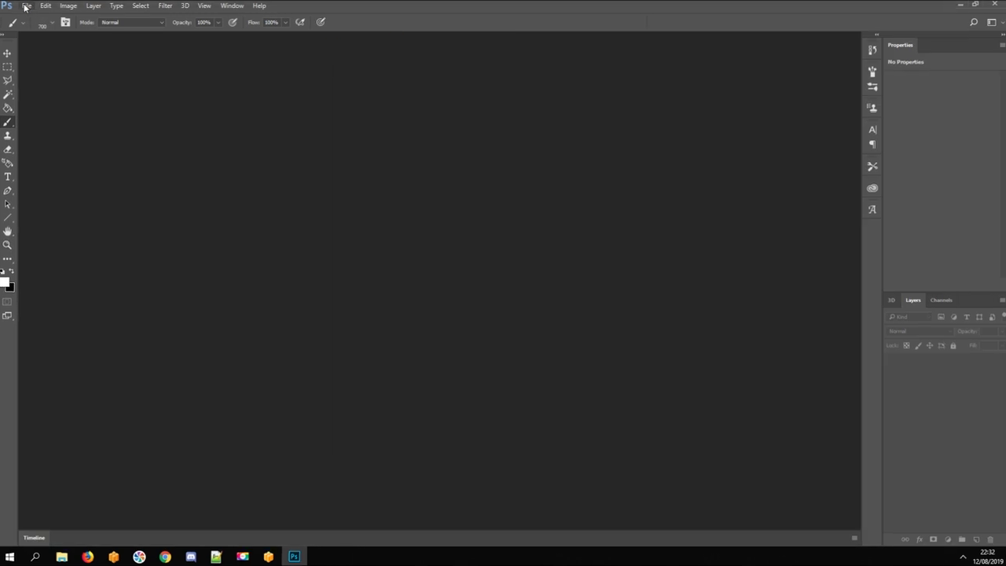
click(25, 5)
click(37, 18)
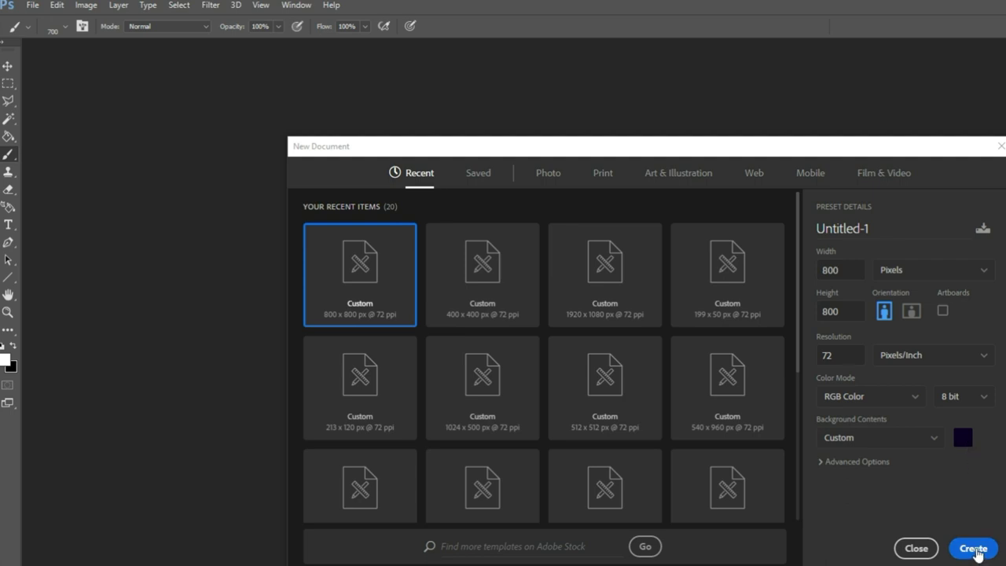
click(974, 549)
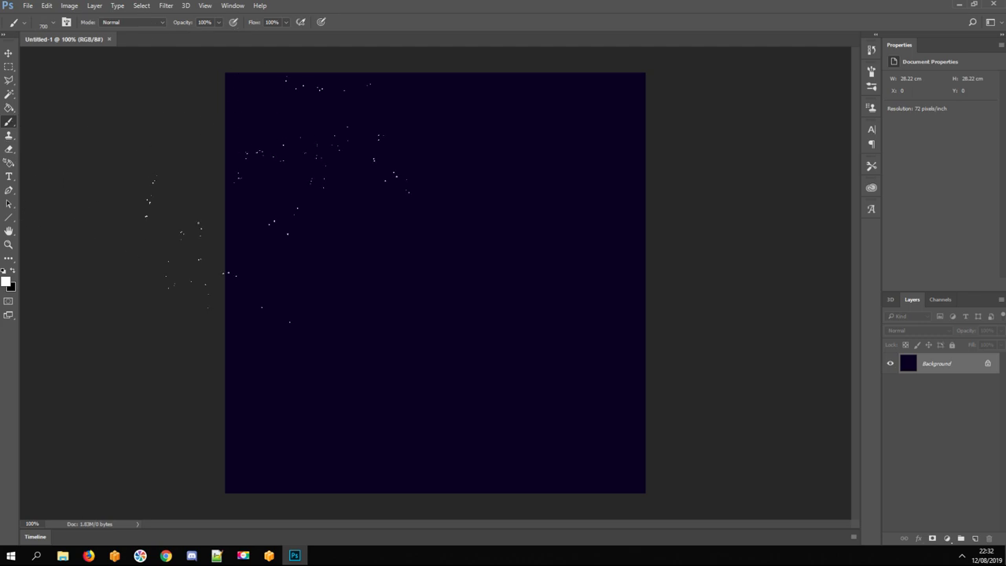
Choose the Particles brush at 700 px from the brush presets
click(52, 23)
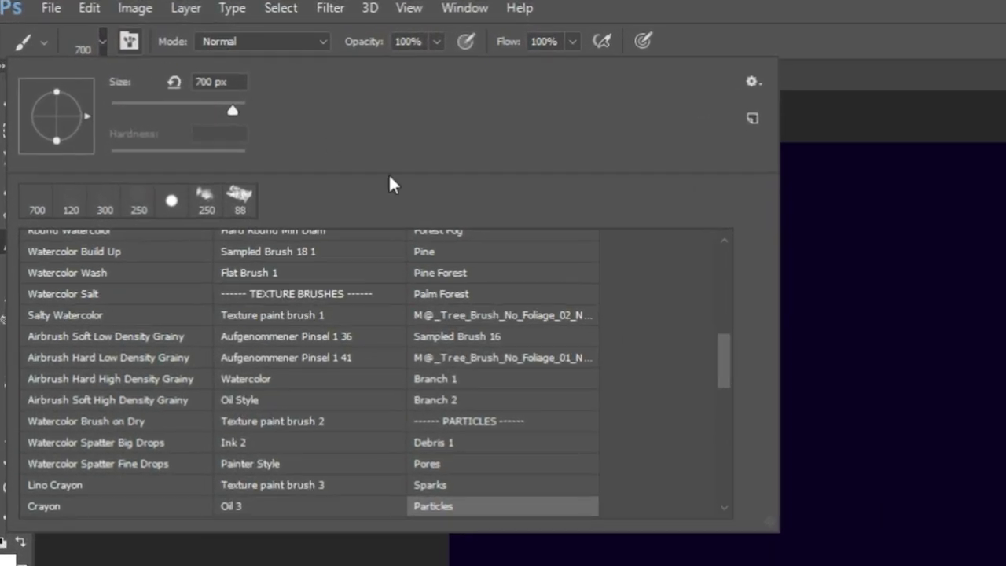
scroll(463, 504, down, 1)
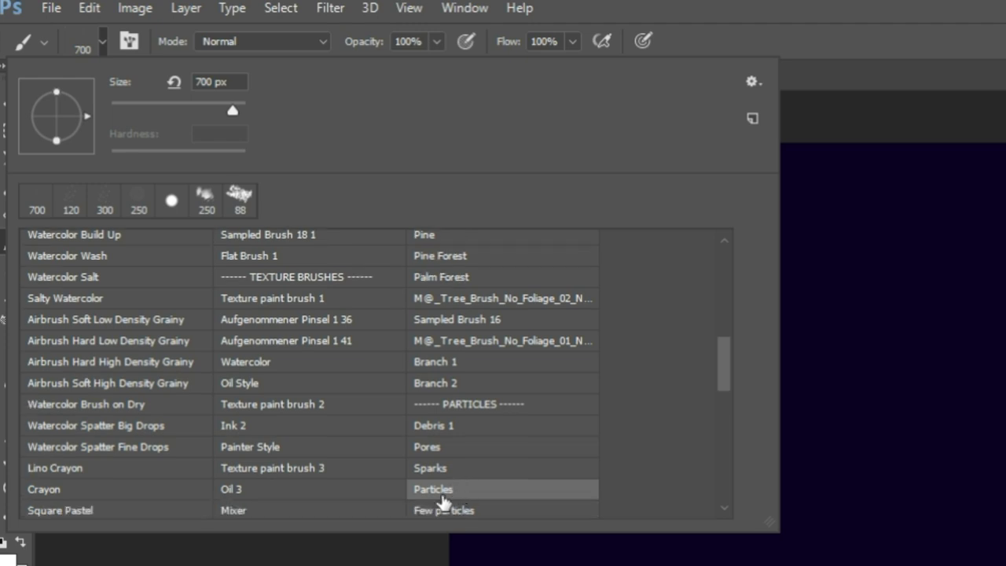
click(438, 493)
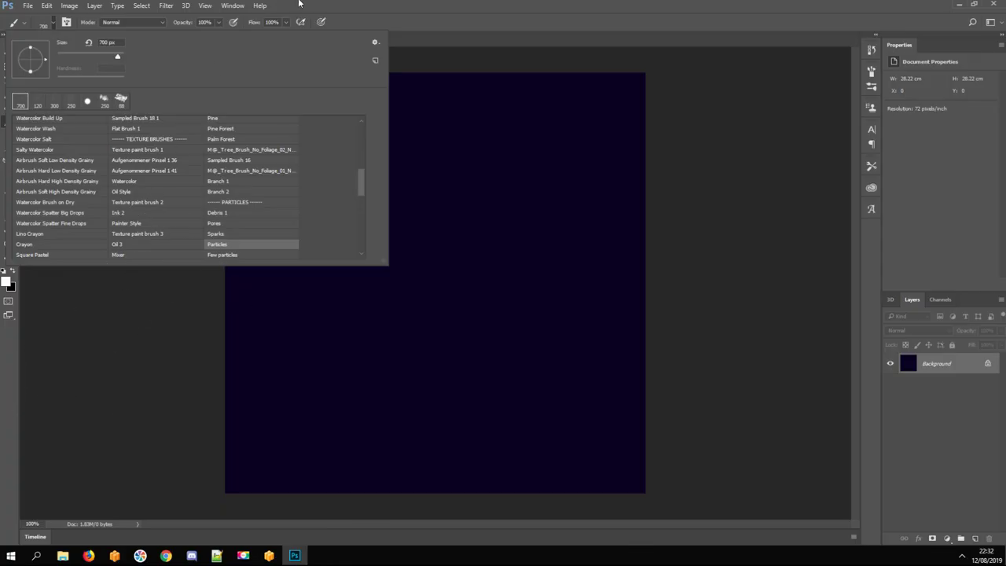
click(639, 7)
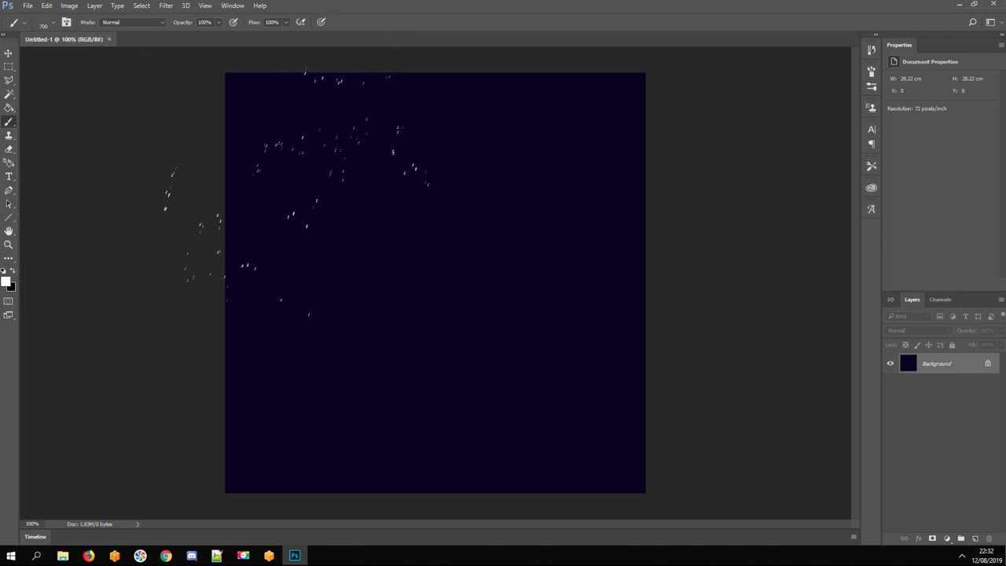
Stamp white star particles over the whole dark canvas with the brush
click(245, 114)
click(525, 139)
click(568, 357)
click(348, 391)
click(353, 243)
click(565, 422)
Export the star image as a PNG named stars_texture in the Rex folder, replacing the existing file
click(25, 7)
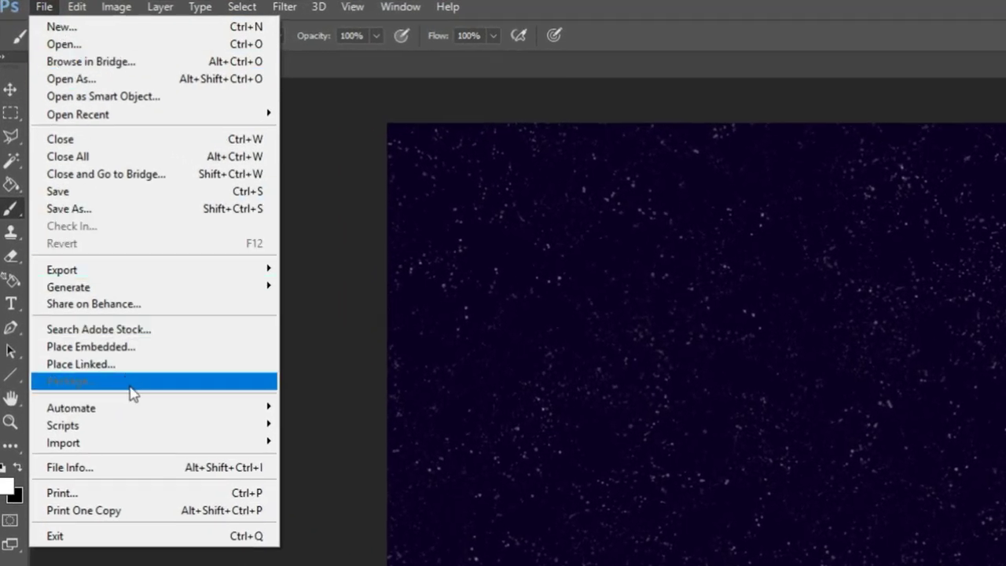
mouse_move(134, 270)
click(327, 271)
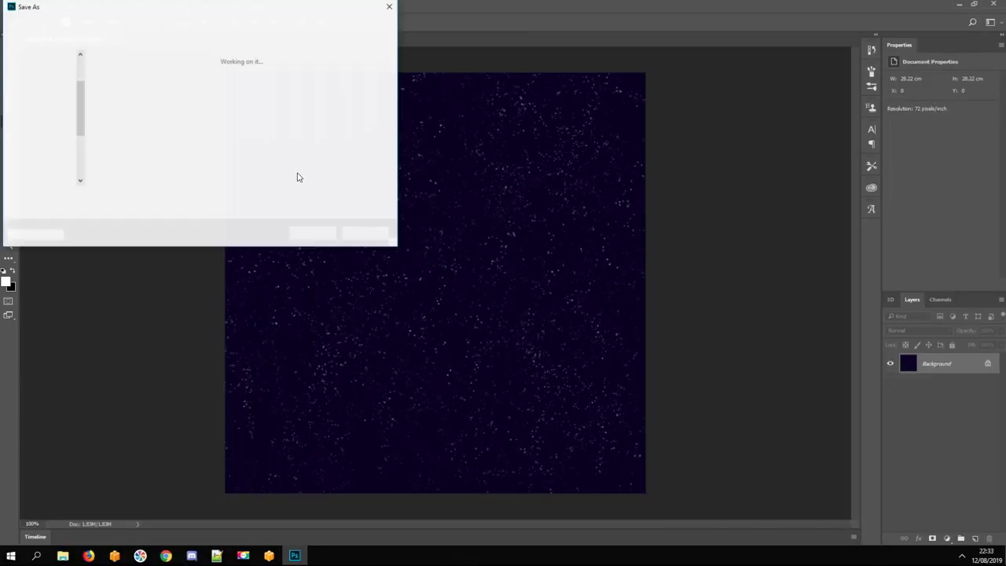
drag(209, 11, 370, 54)
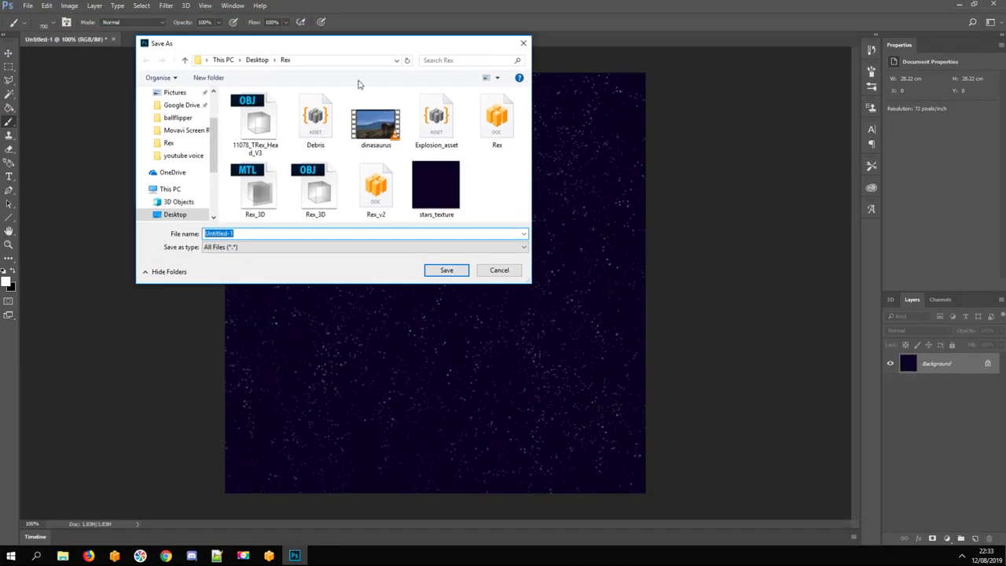
click(443, 194)
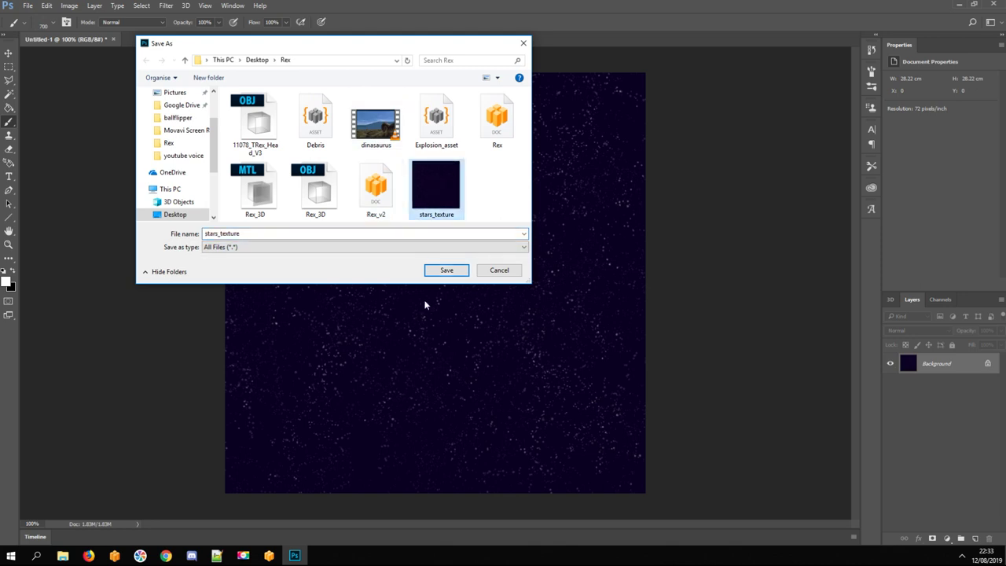
click(438, 272)
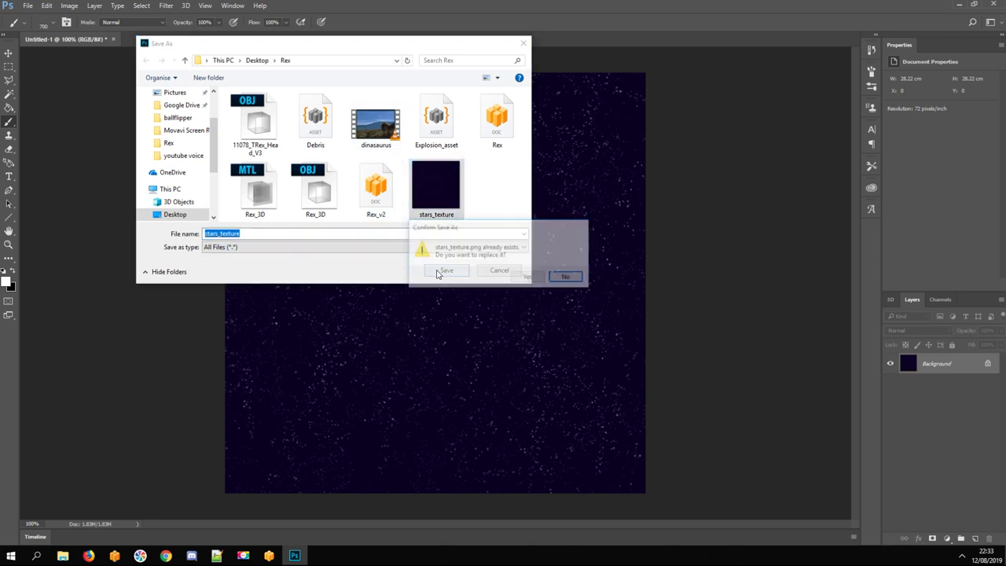
click(525, 279)
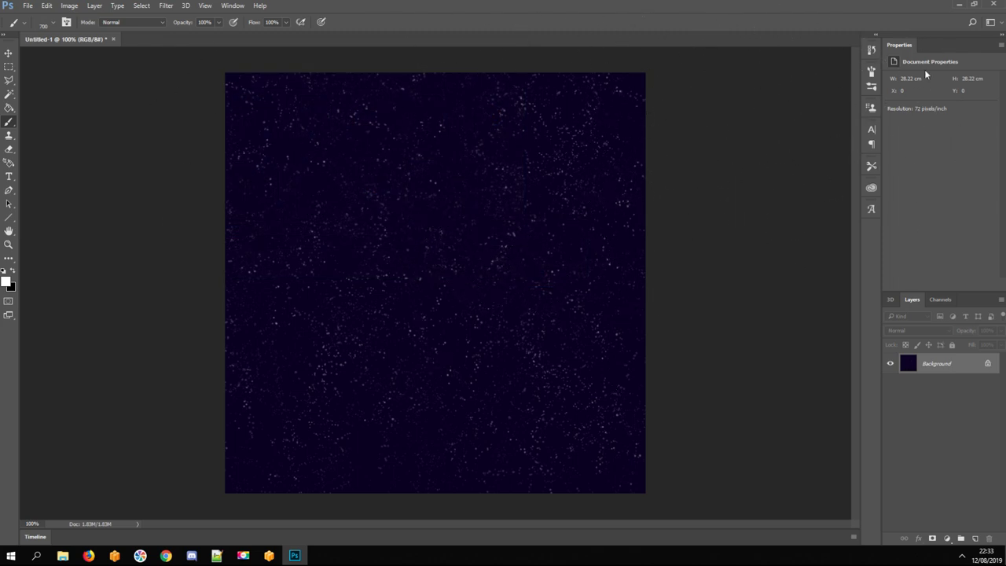
Close Photoshop without saving the document and return to the Buildbox scene
click(1000, 4)
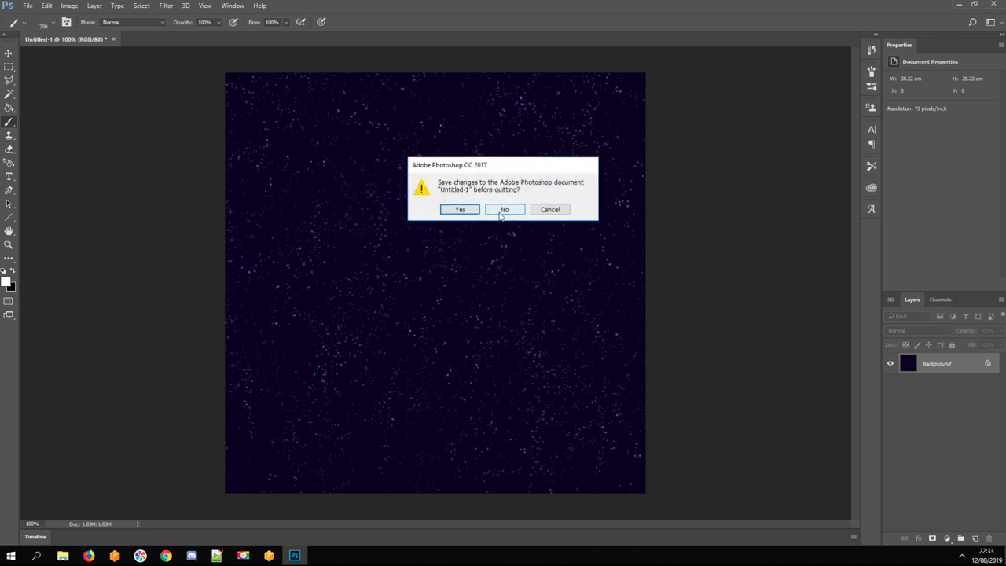
click(503, 210)
key(space)
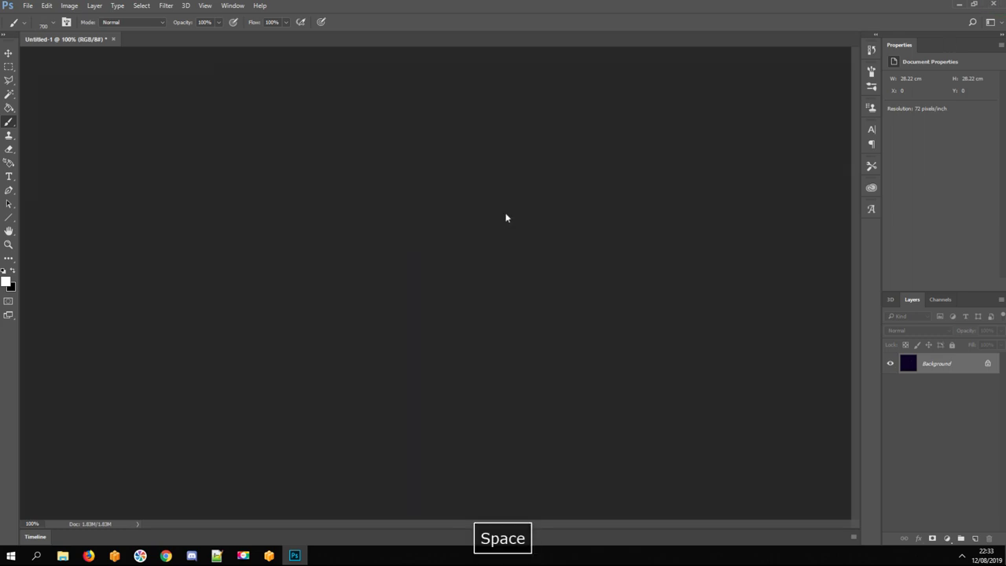
scroll(443, 248, down, 3)
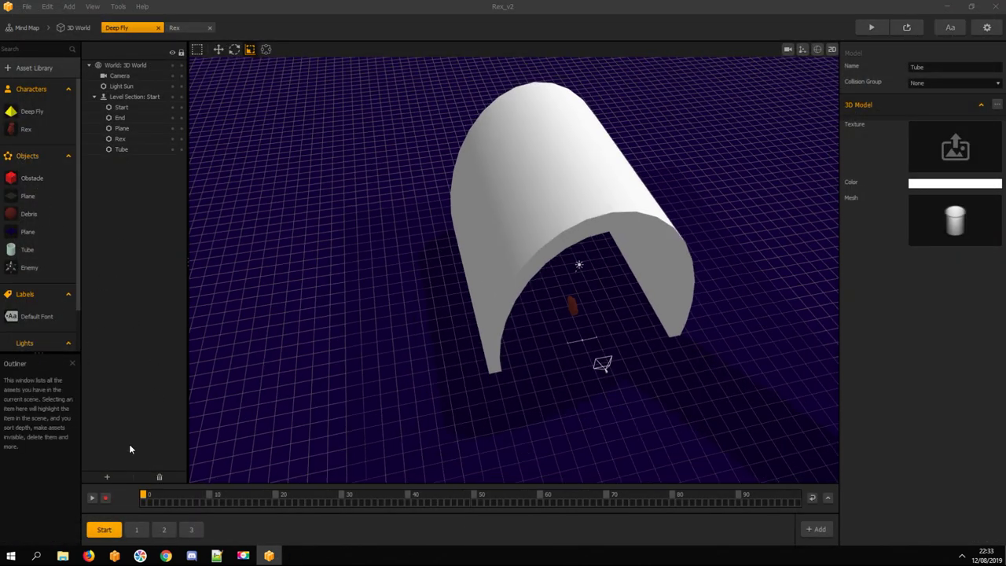
Apply the stars_texture image from the Rex folder as the Tube object's texture
click(63, 555)
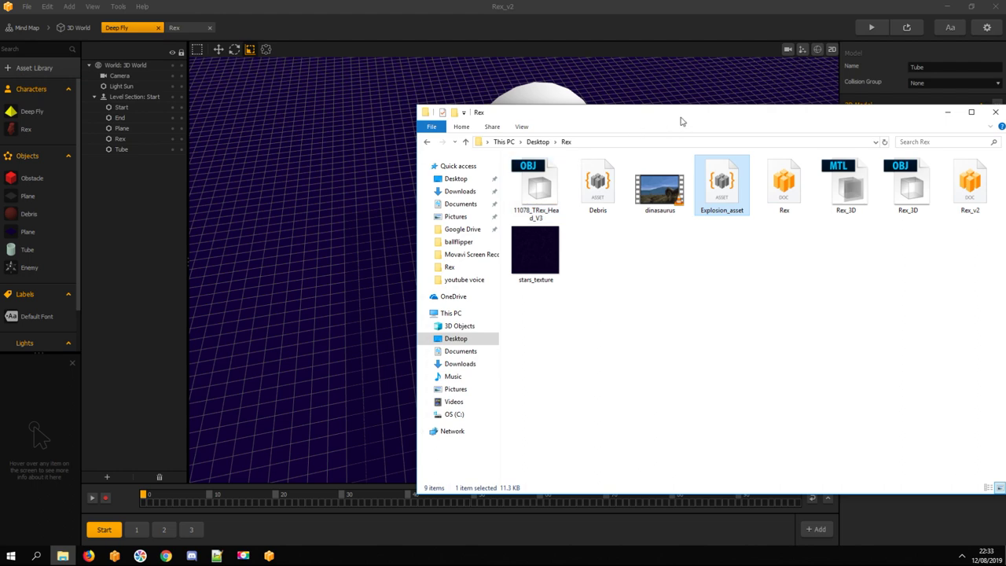
drag(681, 121, 381, 84)
click(242, 207)
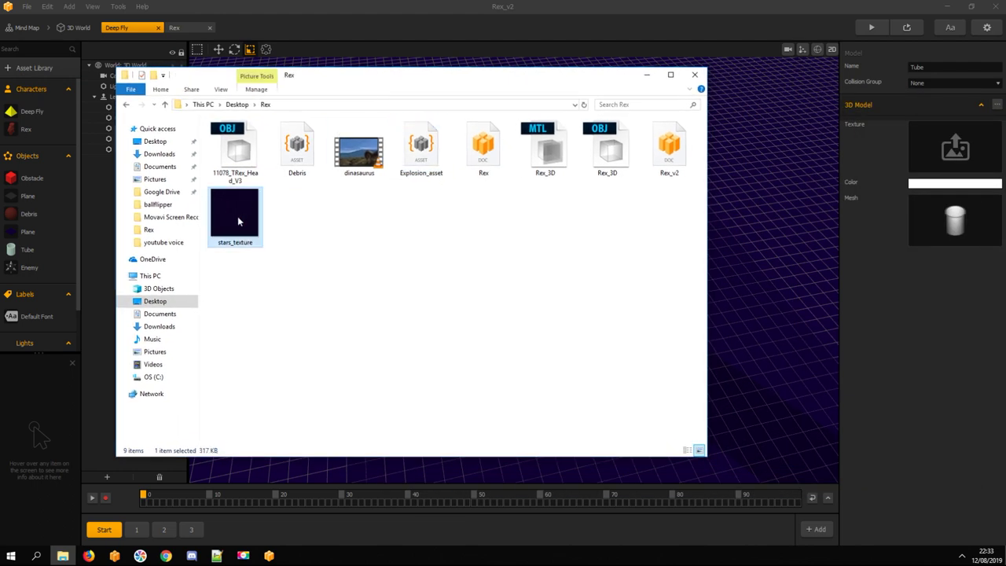
drag(239, 222, 925, 147)
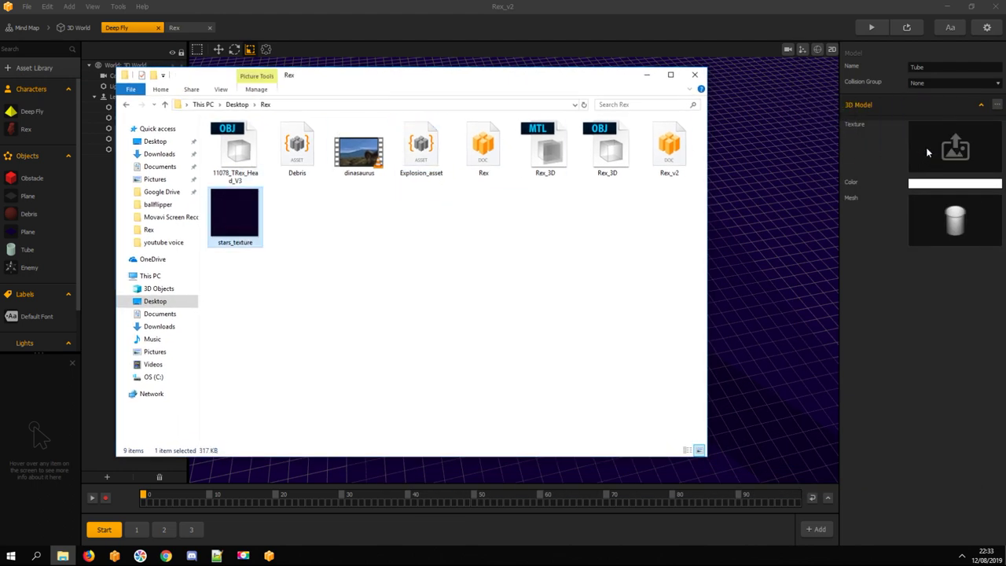
click(902, 314)
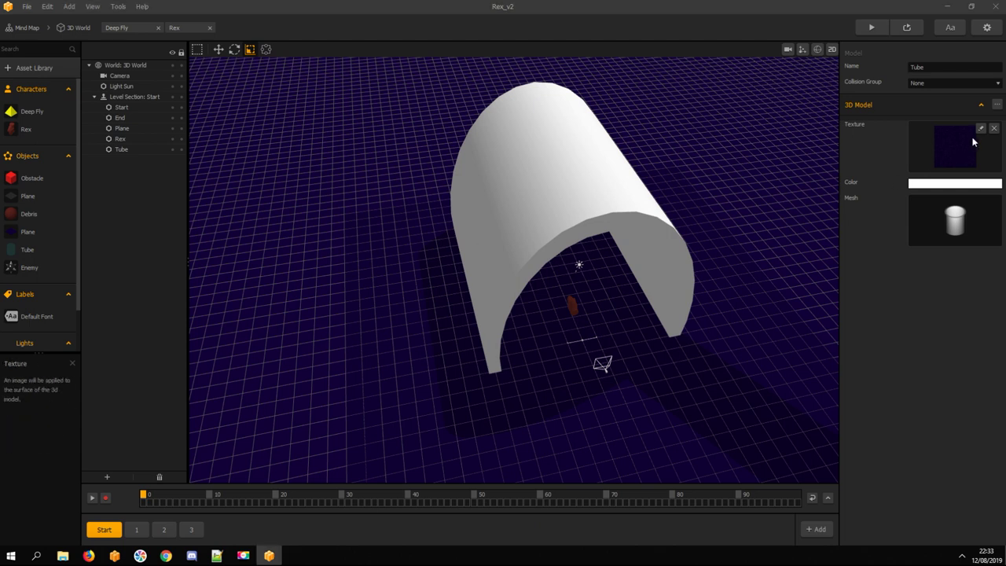
click(573, 213)
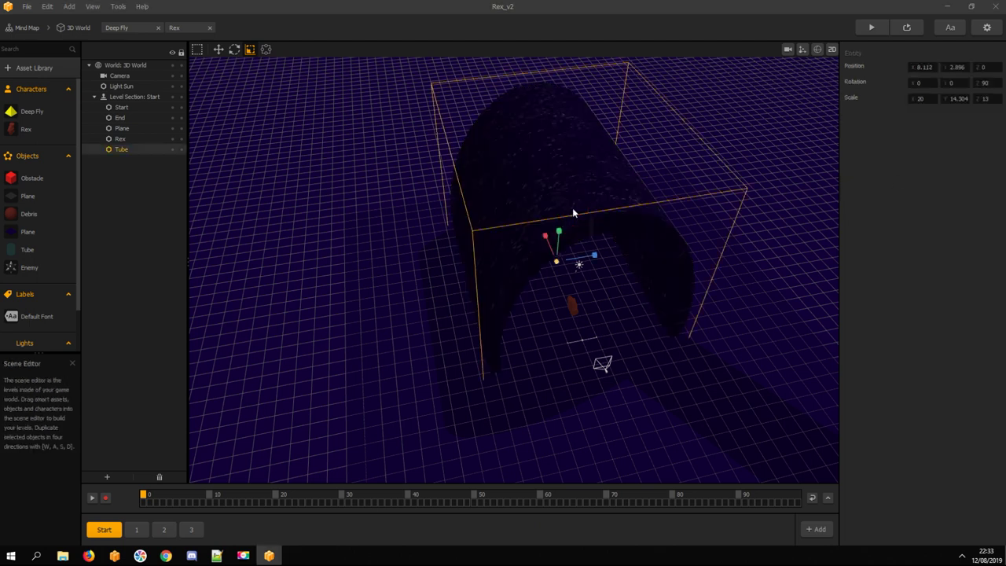
Preview the game, steer Rex through the star-textured tunnel, hide the warnings pane, and close the preview
click(413, 314)
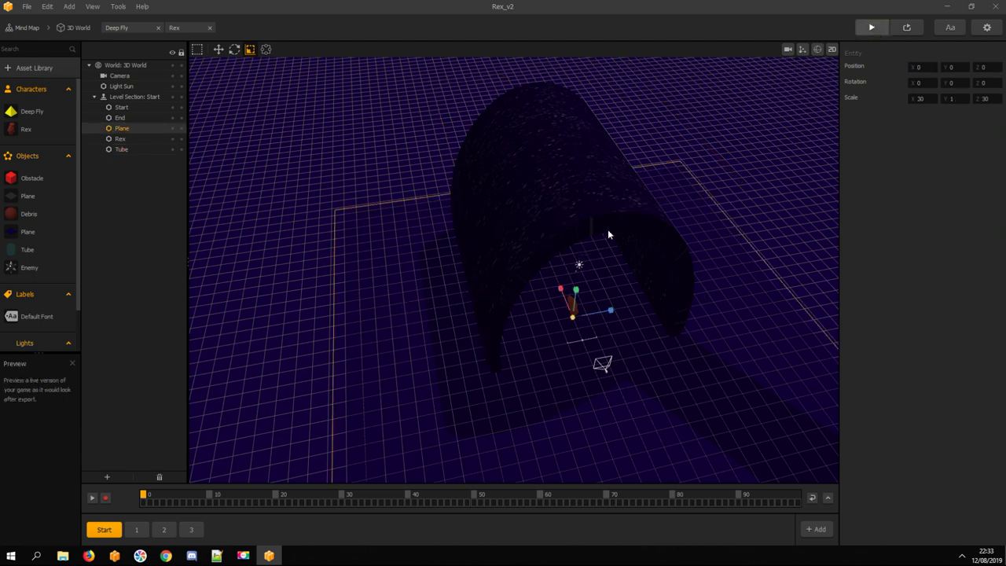
drag(239, 260, 180, 370)
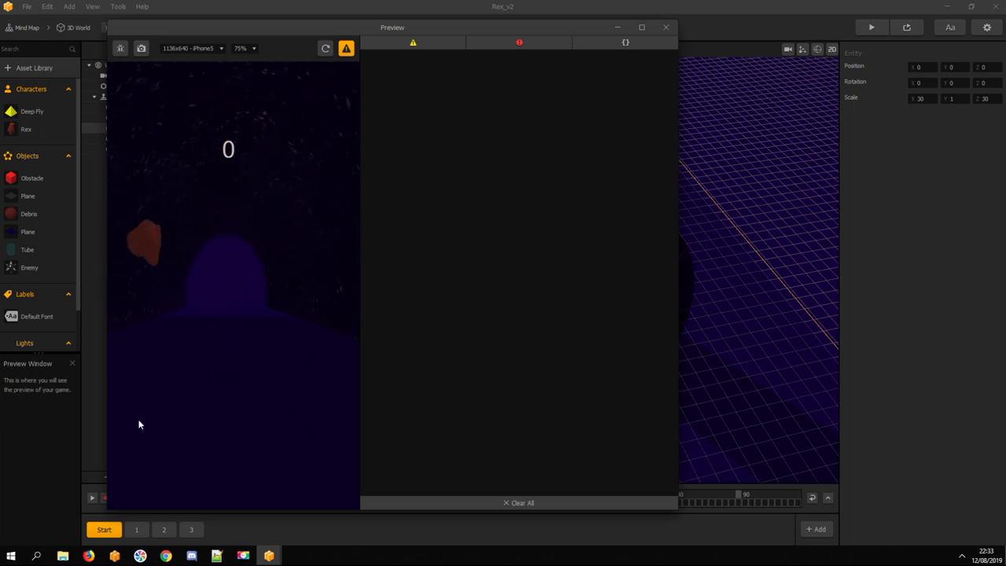
drag(291, 484, 292, 370)
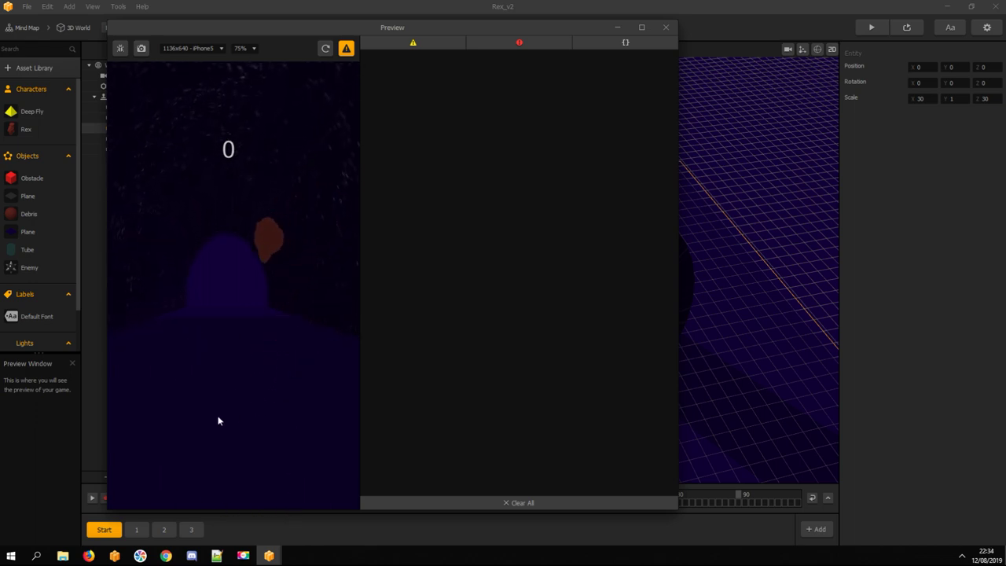
click(144, 400)
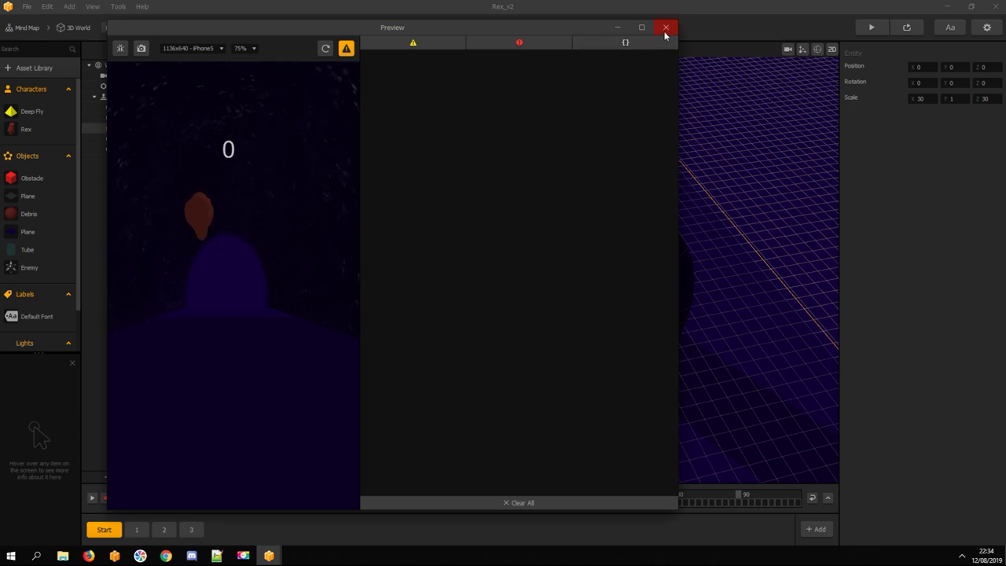
click(345, 48)
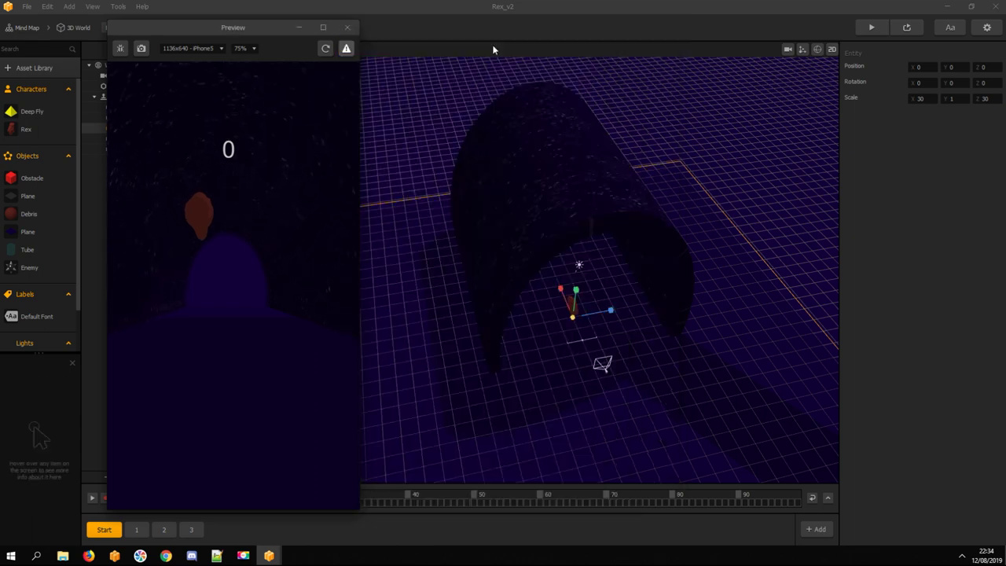
click(347, 28)
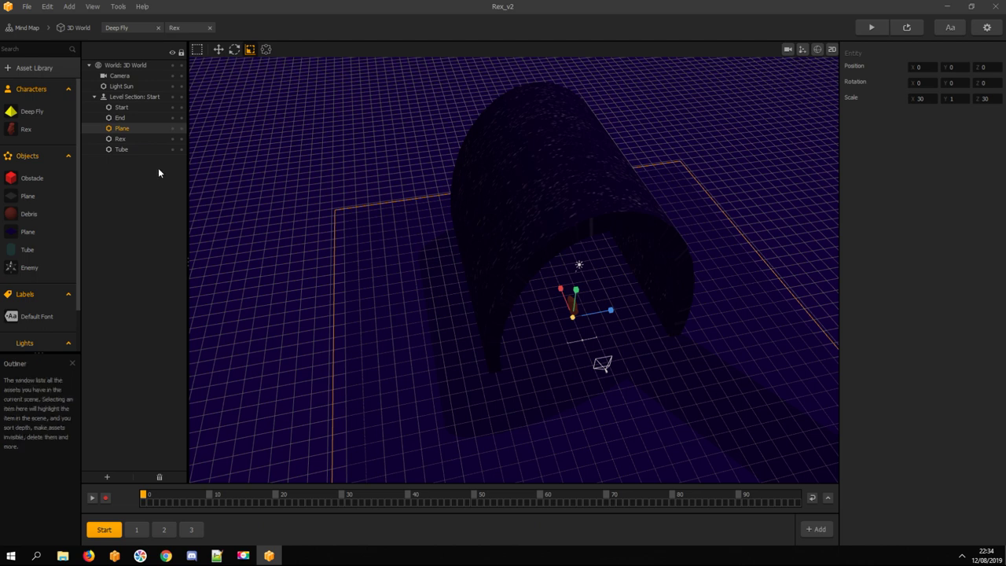
Lock and hide the Tube in the Start section, and select the ground Plane's object in the asset library
click(30, 232)
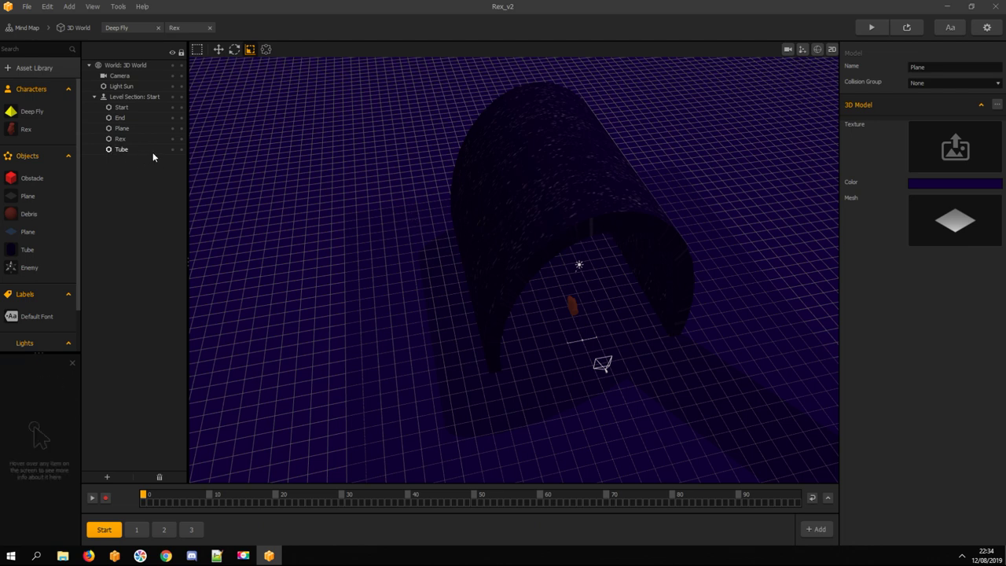
click(181, 150)
click(172, 150)
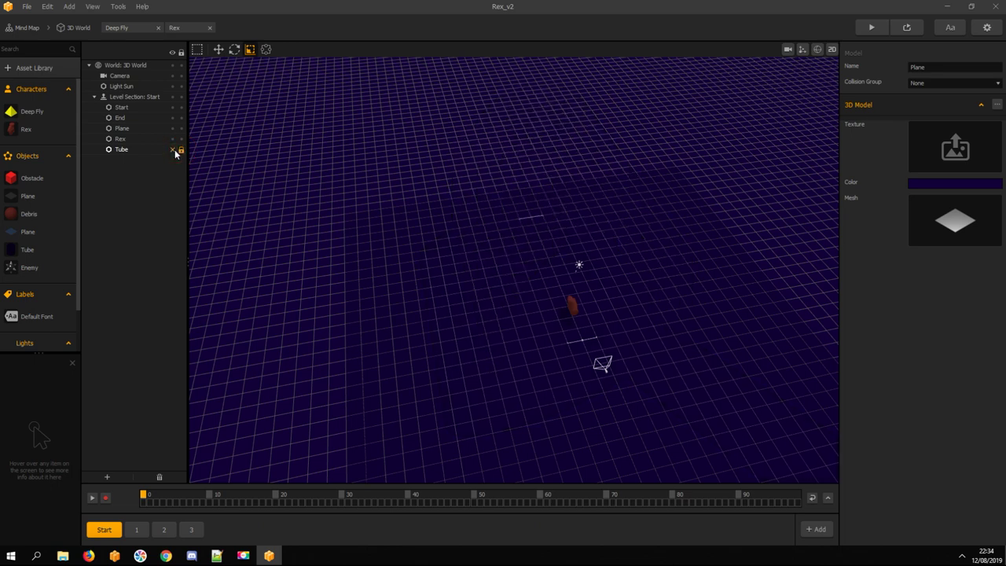
click(489, 329)
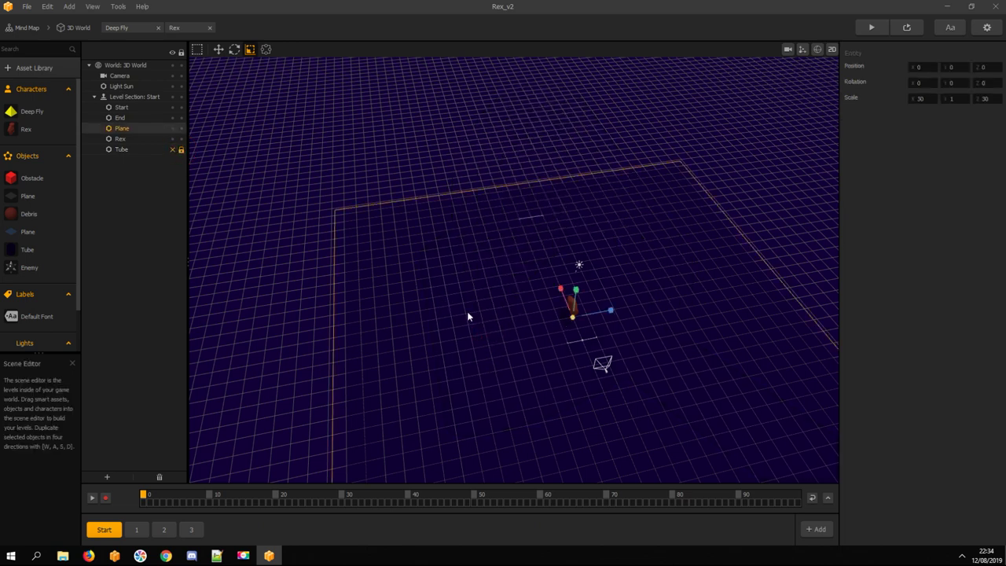
click(29, 233)
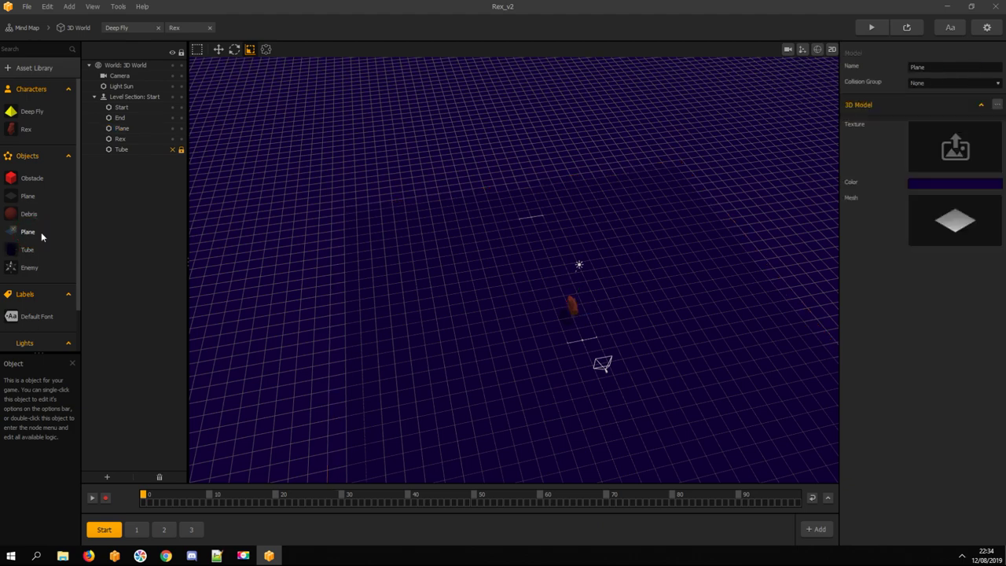
Change the ground Plane object's color to a dark brown, #2e2020
click(917, 184)
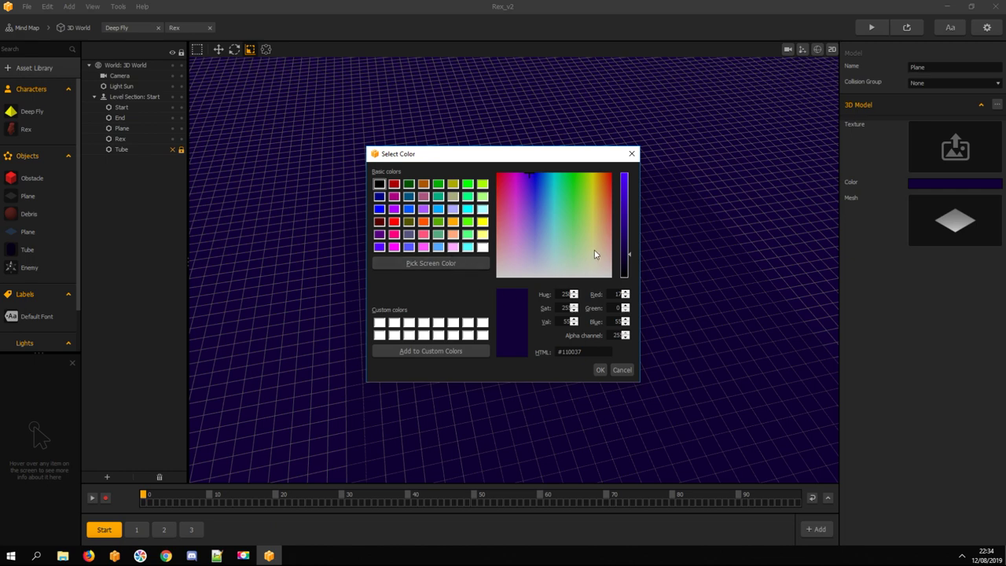
drag(600, 234, 630, 261)
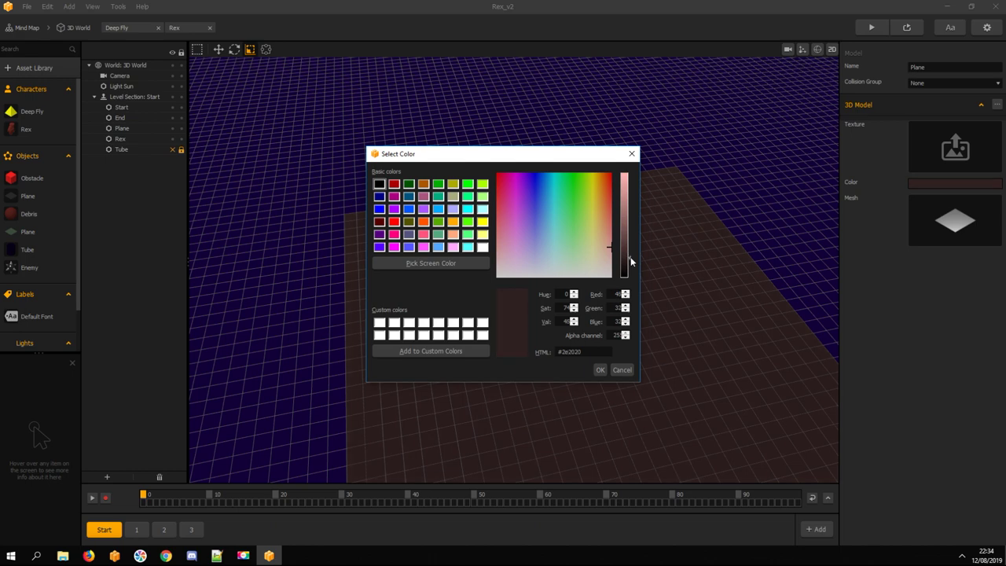
click(597, 369)
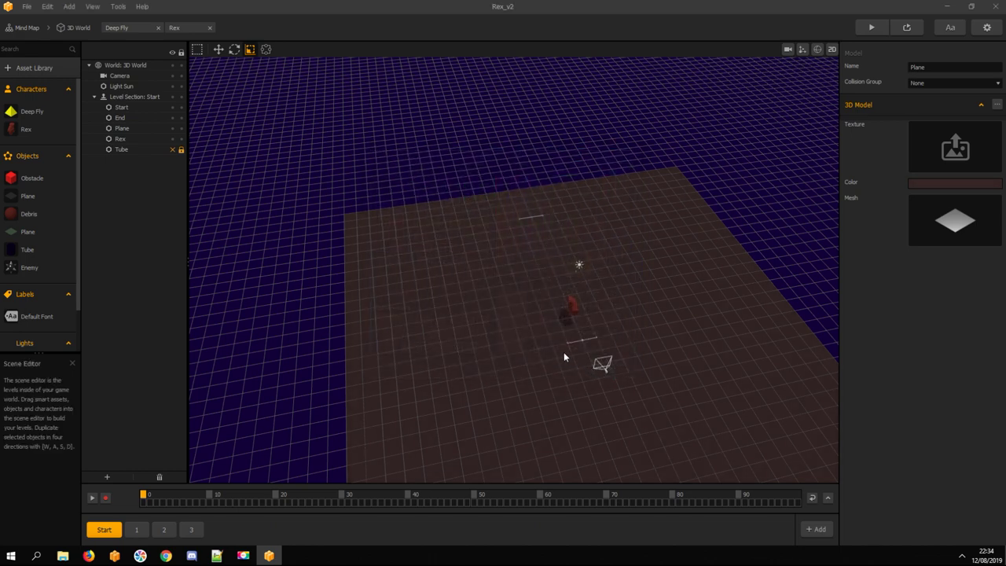
Scale the Start section's ground Plane down to about 28 in X and 10 in Z
click(503, 339)
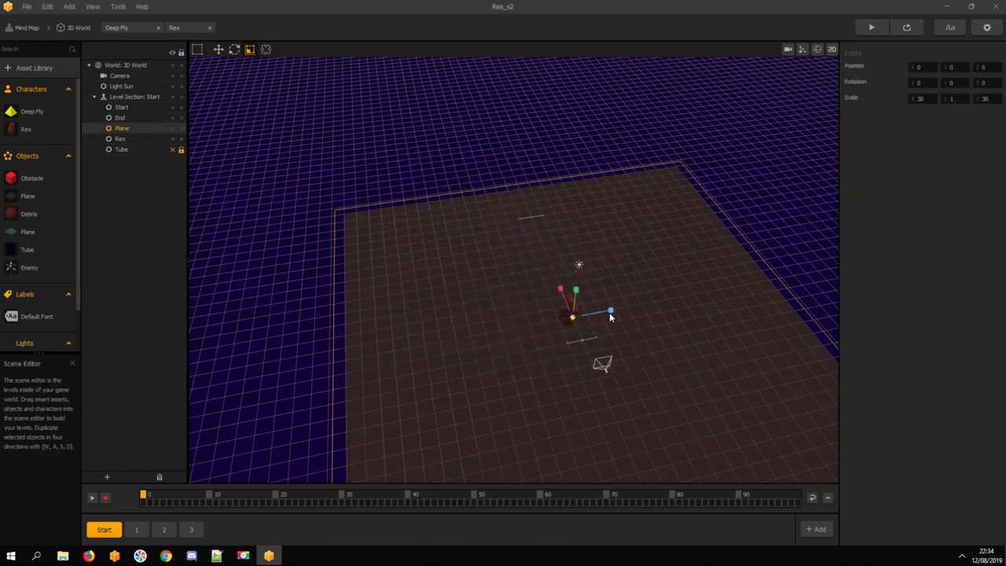
drag(609, 312, 588, 314)
key(space)
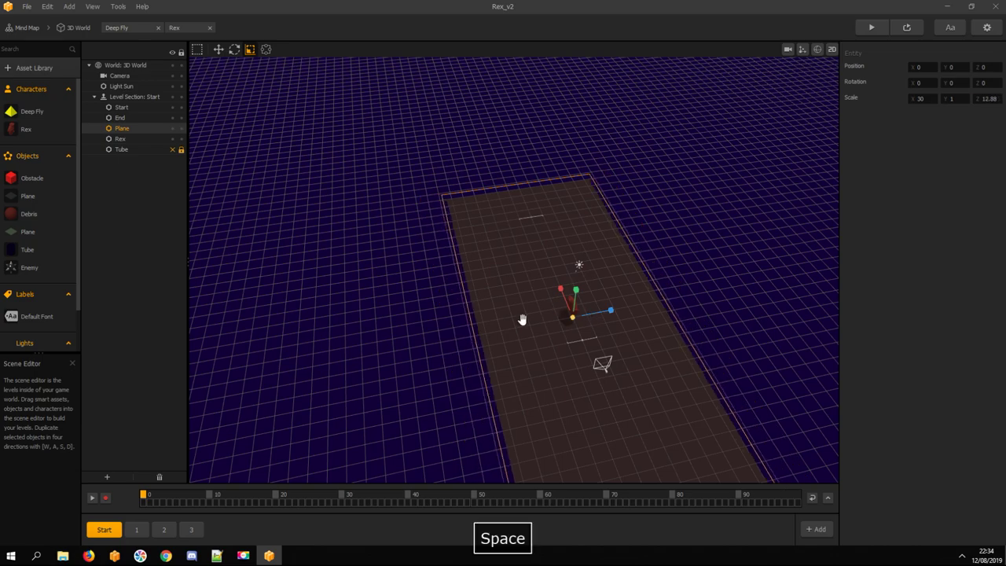
drag(522, 319, 593, 252)
key(space)
drag(701, 289, 612, 274)
mouse_move(406, 318)
mouse_down()
mouse_move(402, 305)
mouse_move(406, 312)
mouse_up()
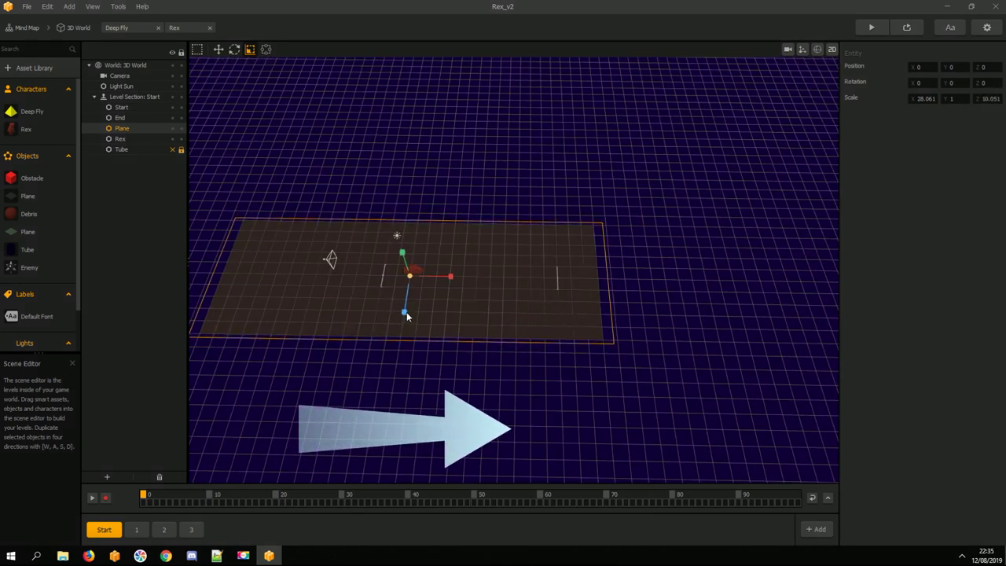
Copy the resized Plane into sections 2 and 3, lengthening section 3's copy to about 56.6 in X
key(ctrl+c)
click(163, 528)
key(ctrl+v)
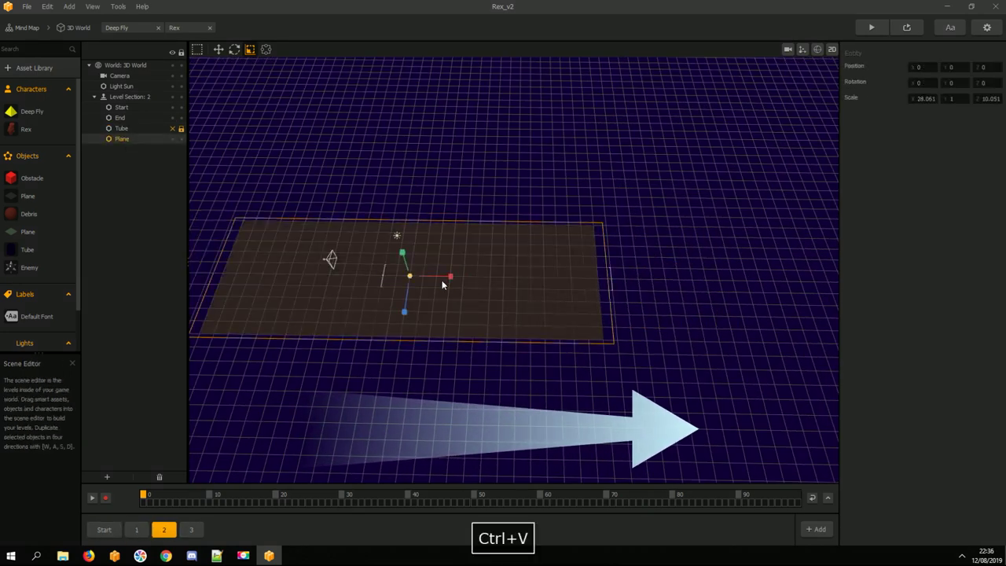
click(191, 529)
key(ctrl+v)
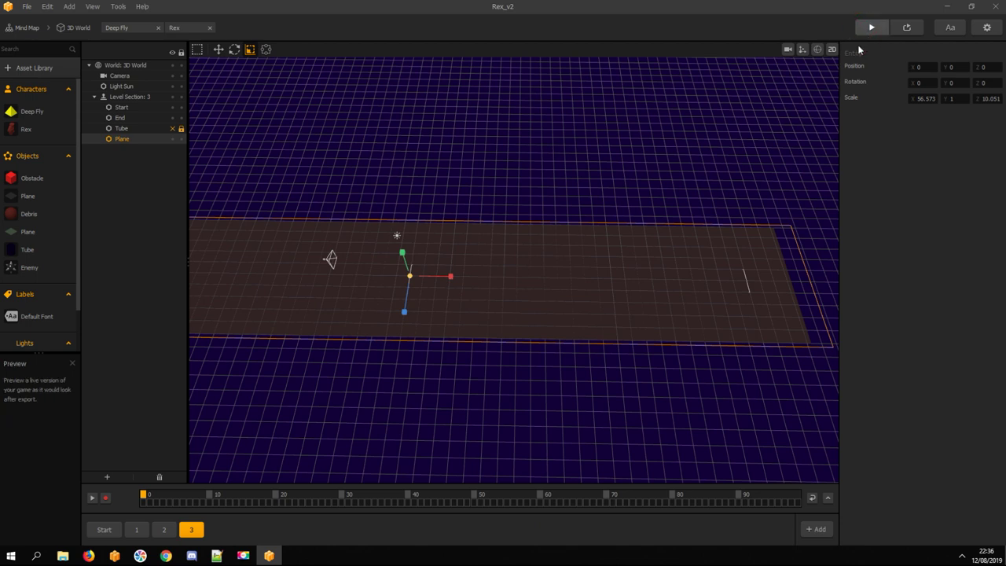
Preview the game, steer Rex around above the brown ground plane, and close the preview
drag(218, 335, 345, 478)
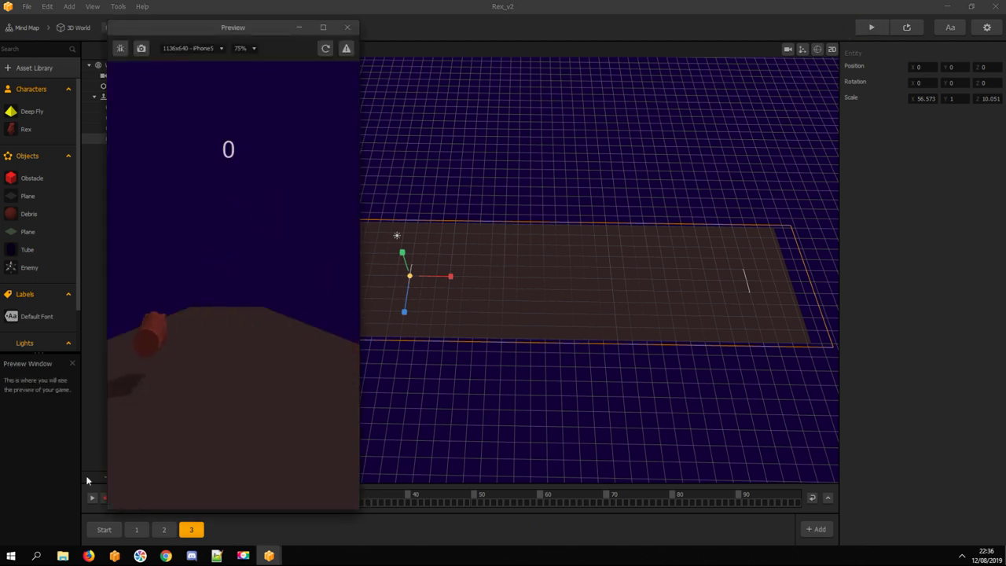
drag(87, 476, 113, 481)
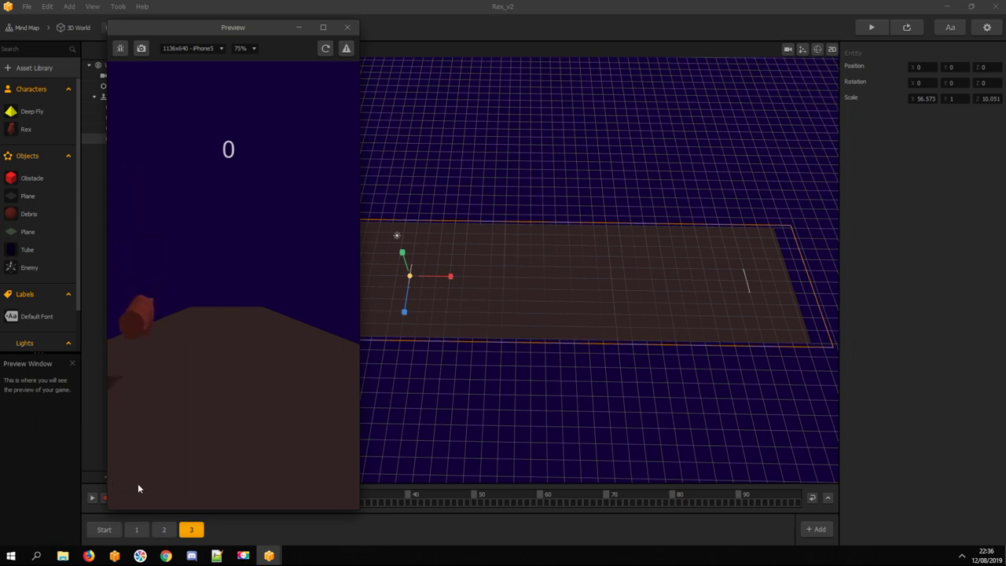
drag(134, 441, 251, 328)
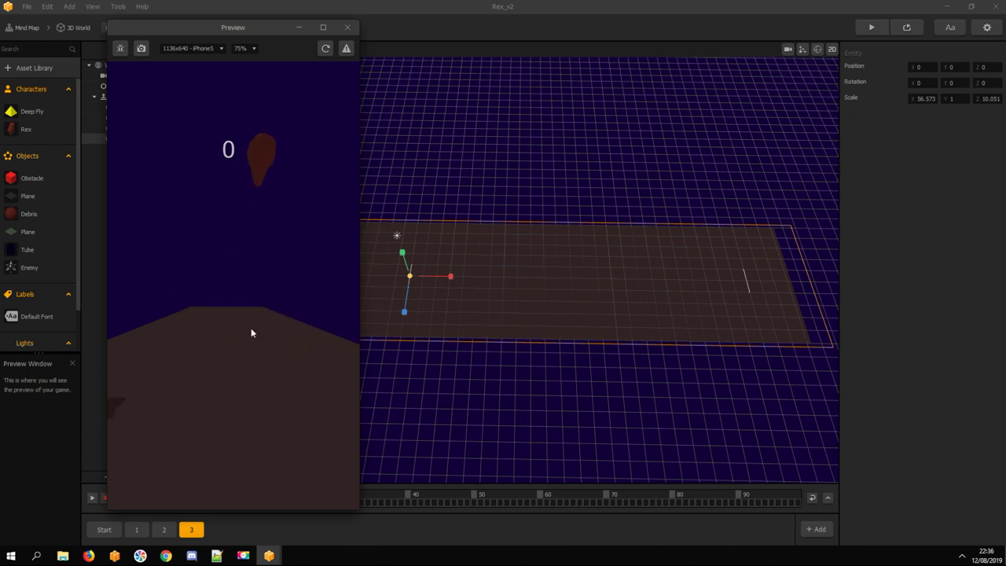
click(352, 30)
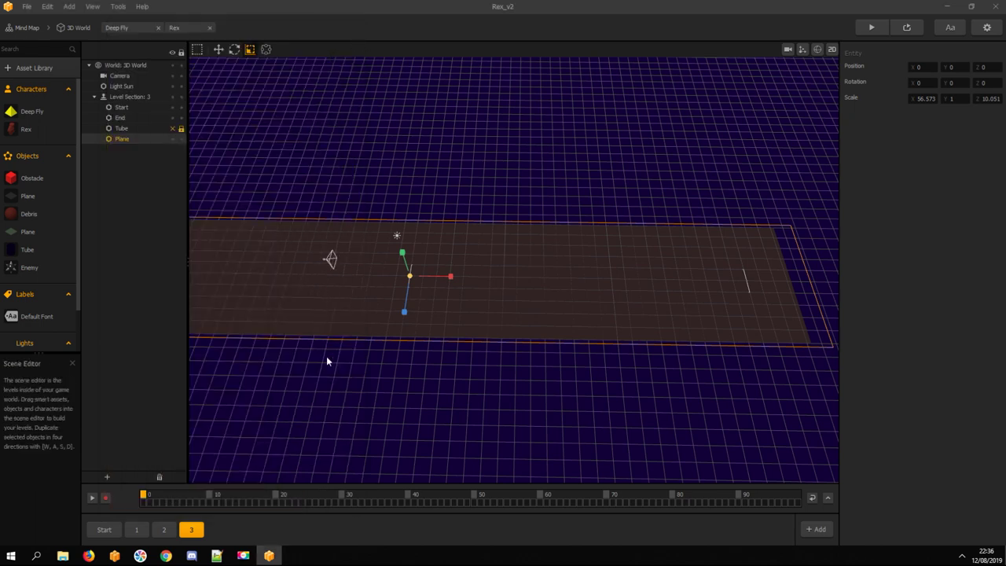
Add an Enemy to section 1 and move it forward and up, to about 4.6 above the plane
click(104, 530)
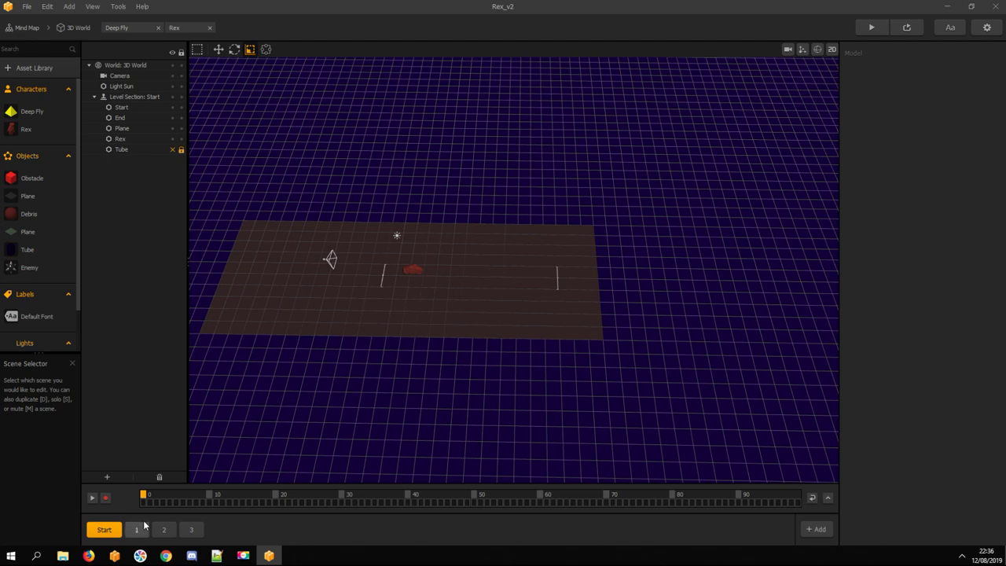
click(136, 529)
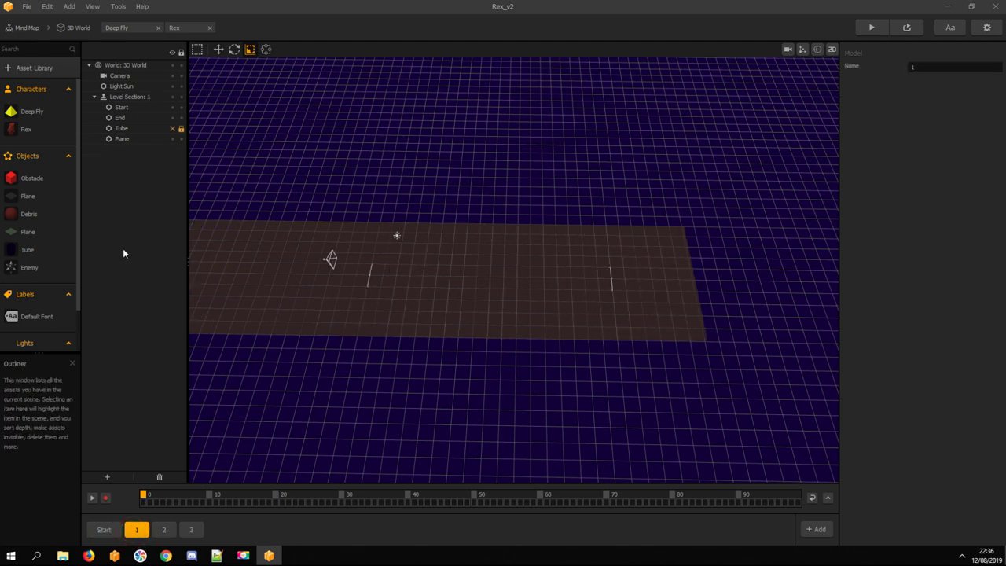
drag(30, 267, 394, 268)
drag(446, 229, 409, 275)
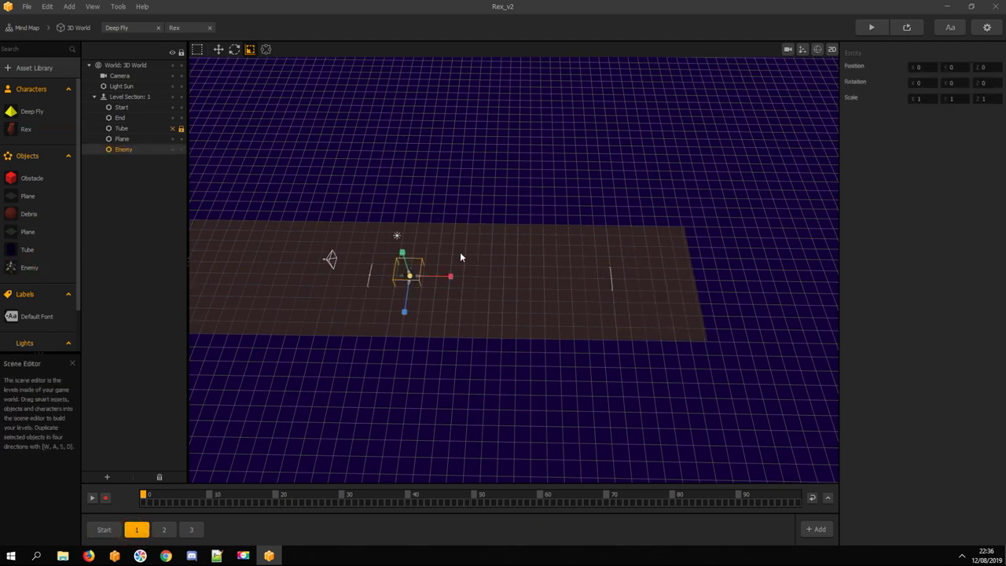
key(space)
right_drag(346, 275, 550, 276)
drag(557, 277, 518, 271)
key(space)
right_drag(518, 272, 445, 281)
Duplicate section 1's Enemy and move the copy farther along the track
key(d)
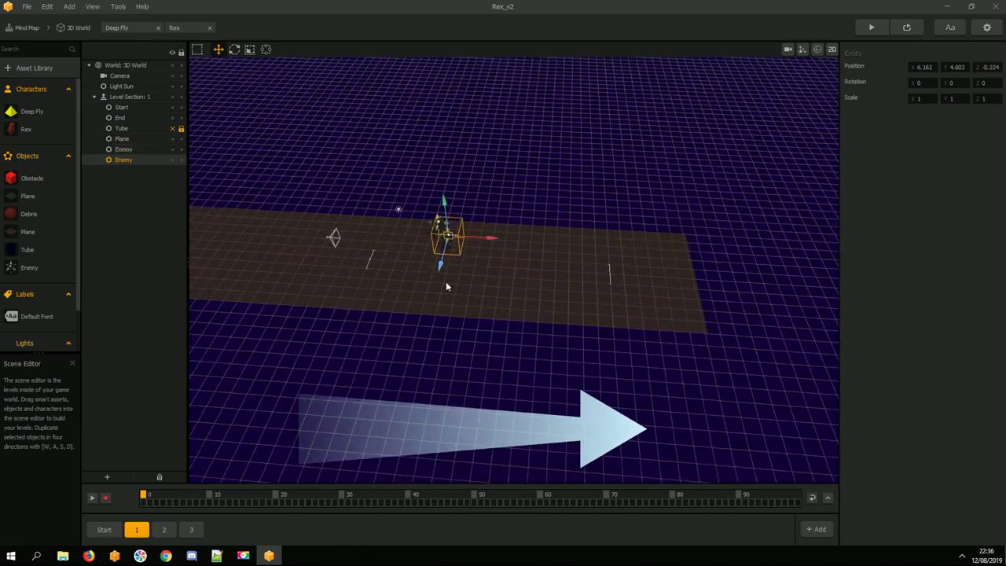
drag(489, 238, 531, 279)
key(space)
right_drag(531, 279, 623, 201)
Place two Enemy objects above the plane in section 2, the duplicate at about X 6.6, Y 5, Z -2.4
click(164, 529)
drag(30, 267, 548, 184)
drag(593, 224, 571, 224)
scroll(599, 224, up, 2)
key(s)
key(space)
right_drag(571, 224, 432, 283)
drag(431, 285, 445, 177)
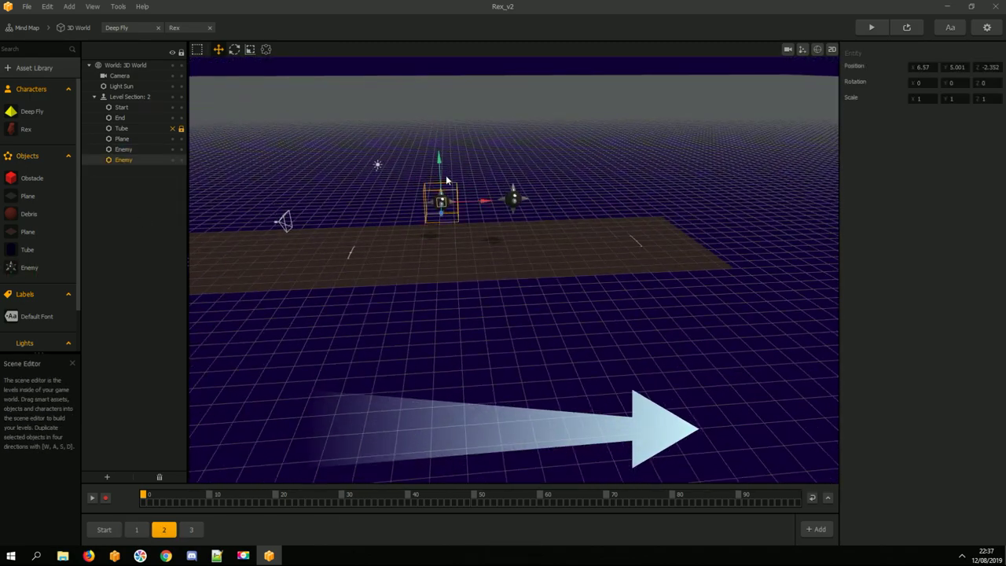
Add an Enemy to section 3, raise it above the plane and shift it sideways across the track
click(191, 528)
drag(555, 309, 553, 266)
right_drag(553, 265, 478, 252)
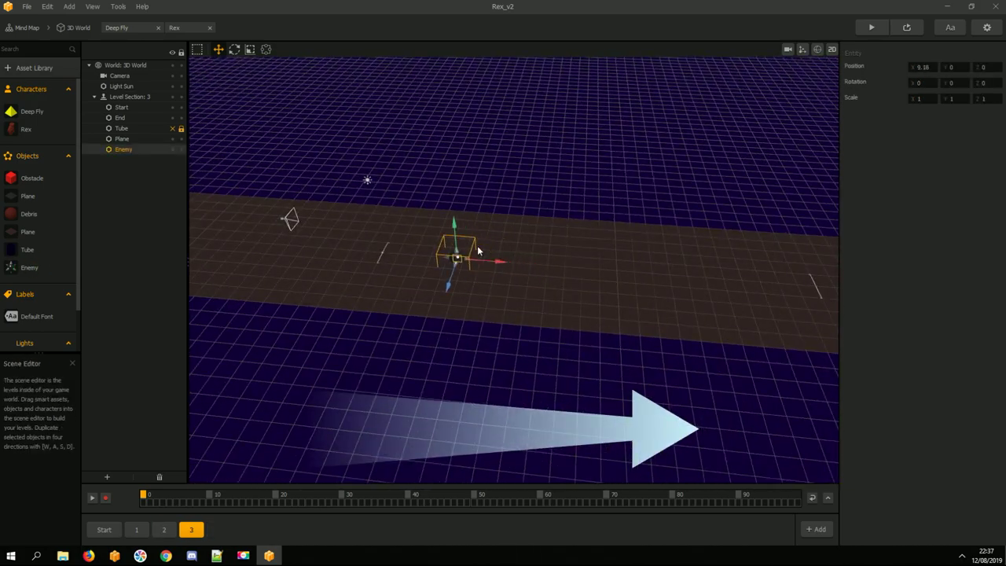
drag(456, 224, 456, 189)
drag(447, 253, 505, 245)
Duplicate section 3's Enemy twice and spread the copies at different heights and distances along the track
key(d)
drag(512, 192, 512, 161)
right_drag(511, 161, 600, 180)
key(a)
drag(600, 180, 471, 228)
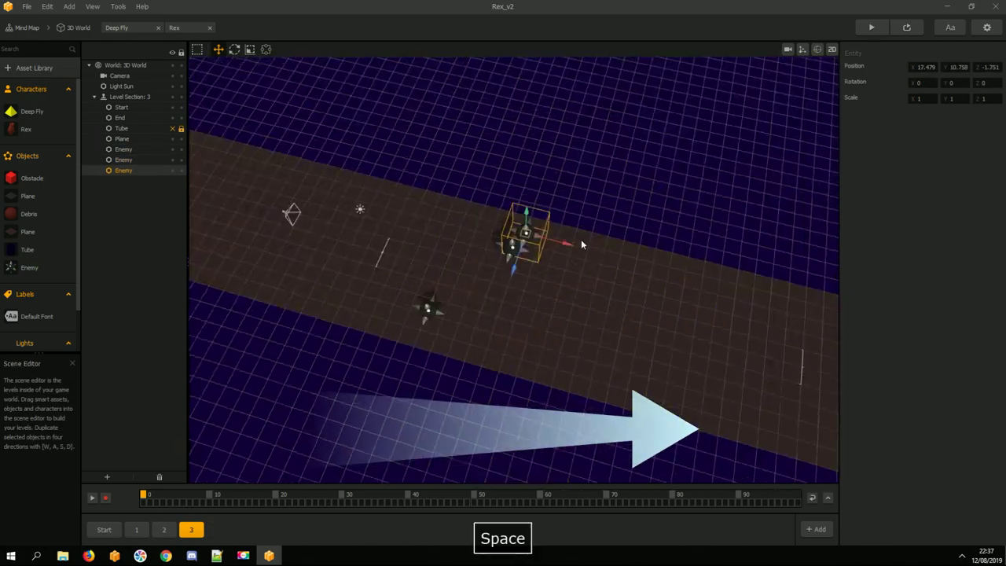
drag(581, 242, 742, 287)
drag(742, 286, 629, 314)
Hide the ground Plane and show the Tube in section 3
drag(436, 252, 490, 284)
click(490, 288)
click(490, 288)
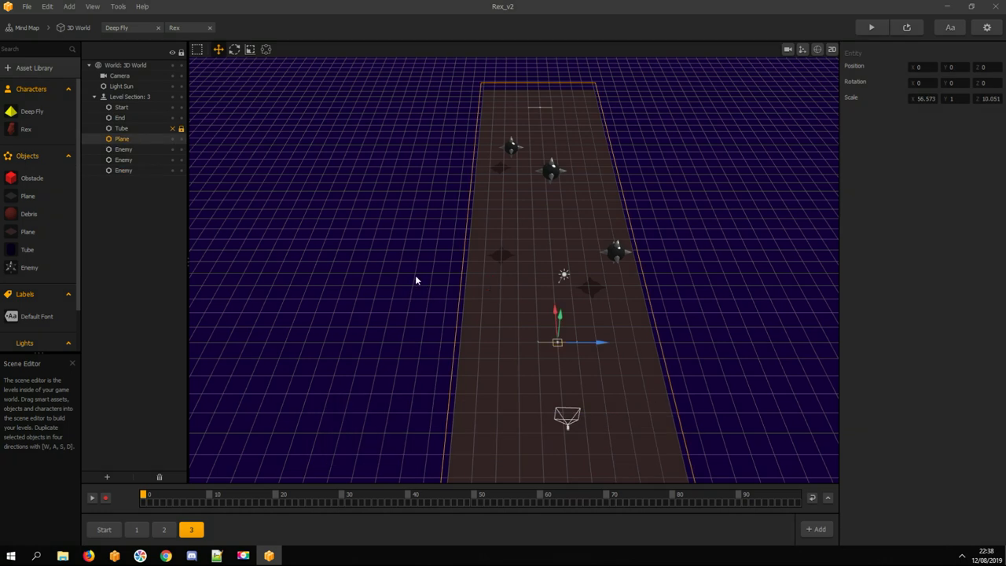
click(173, 140)
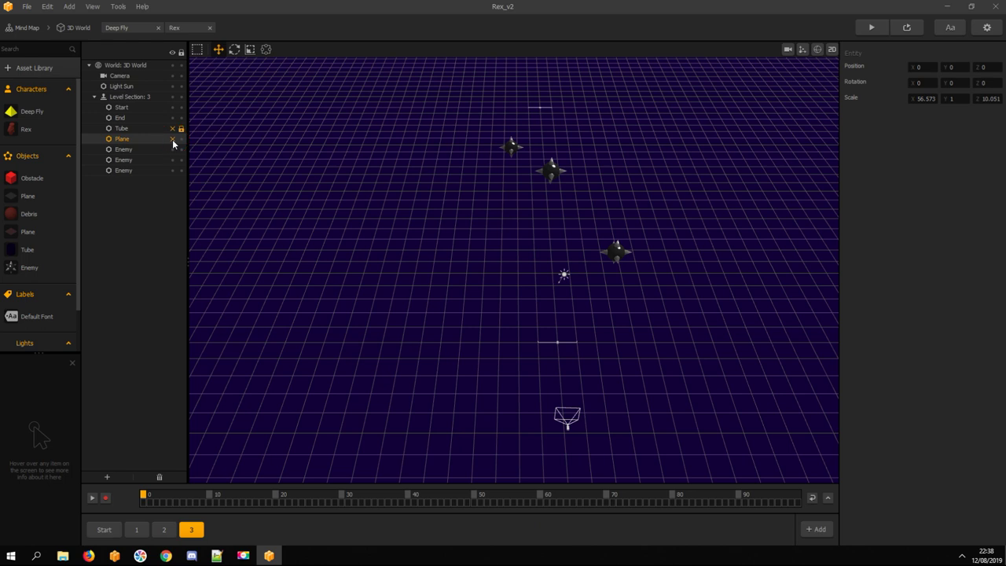
click(173, 128)
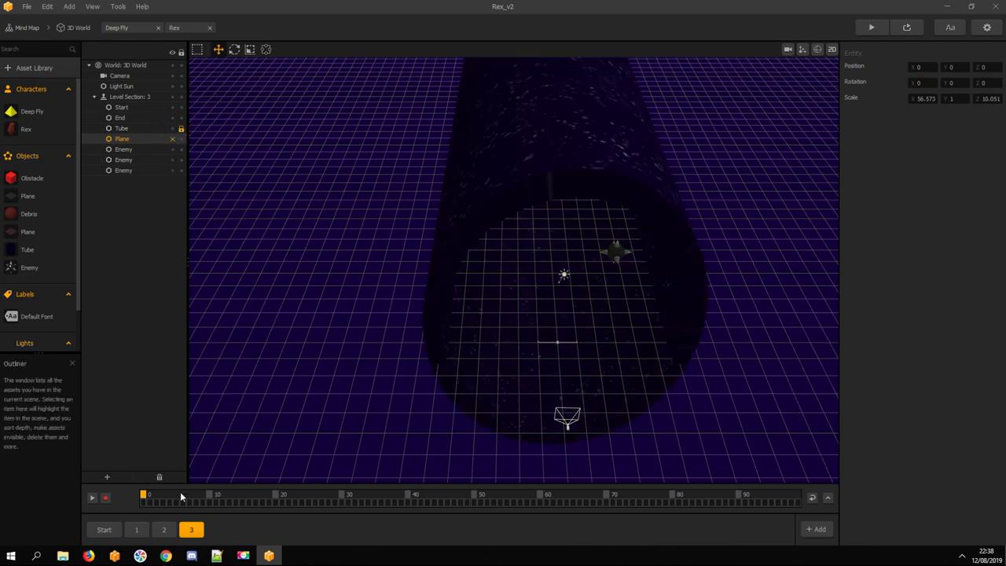
Hide the ground Plane and show the Tube in sections 2 and 1
click(163, 529)
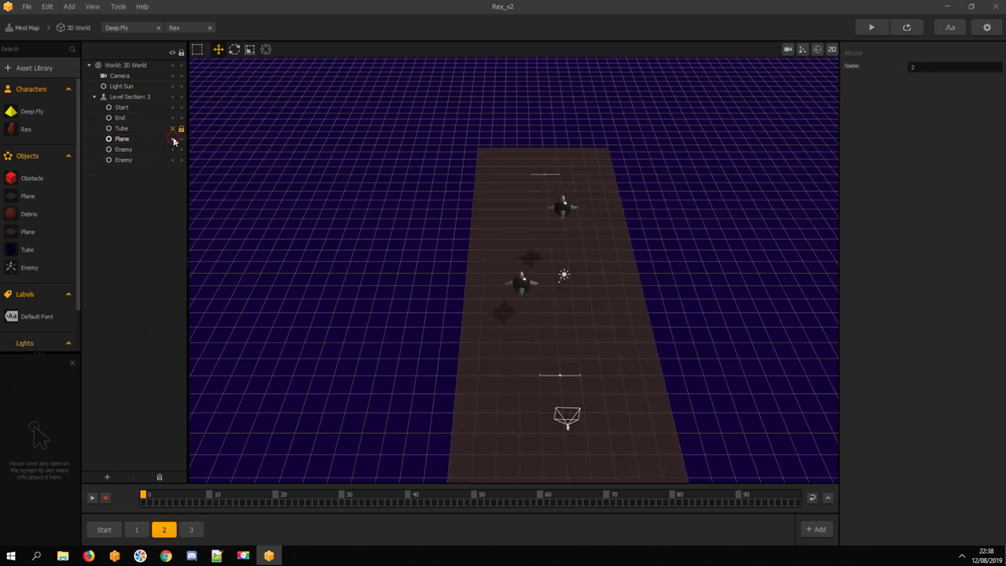
click(173, 139)
click(173, 128)
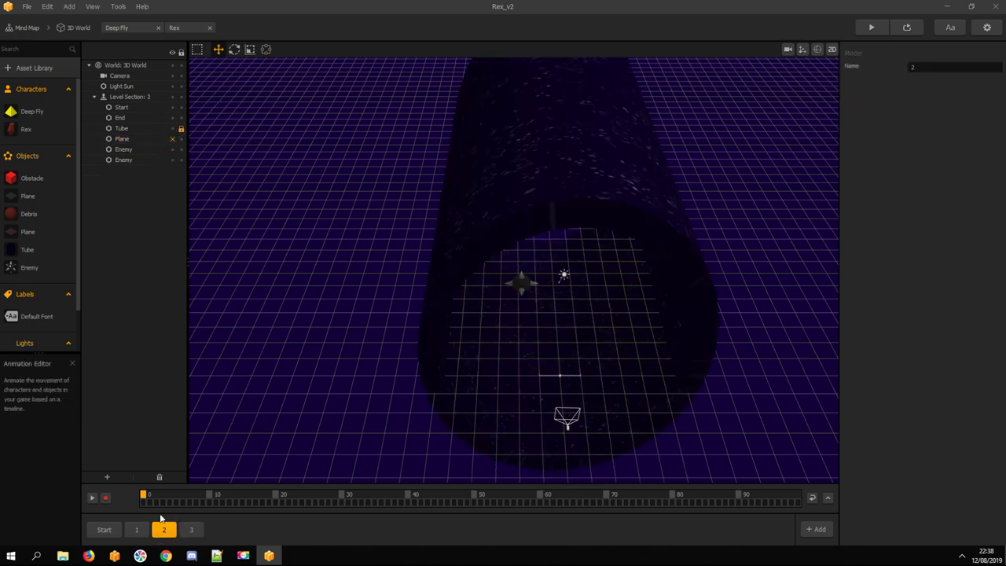
click(135, 529)
click(172, 139)
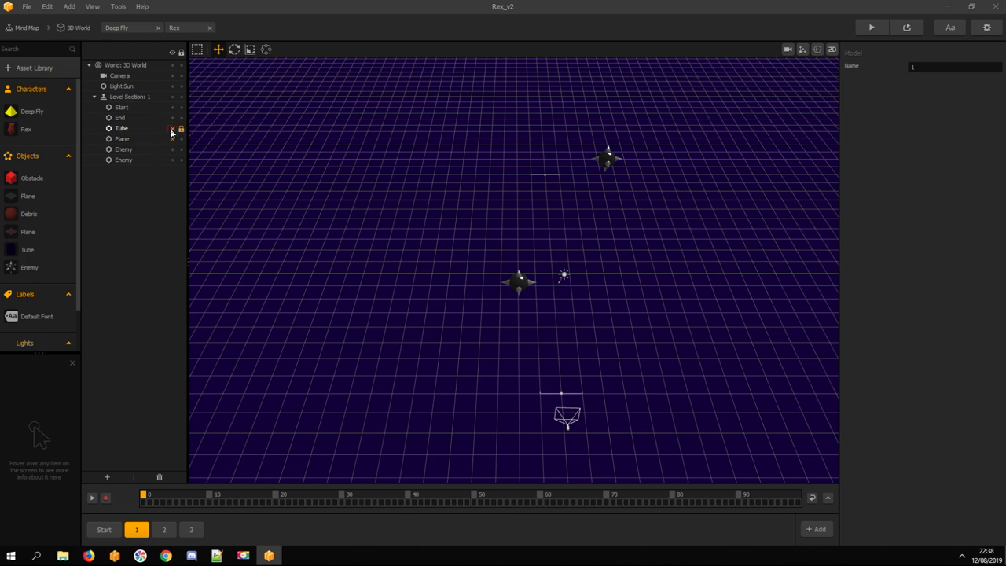
click(172, 128)
Make the Tube visible and hide the ground Plane in the Start section
click(104, 529)
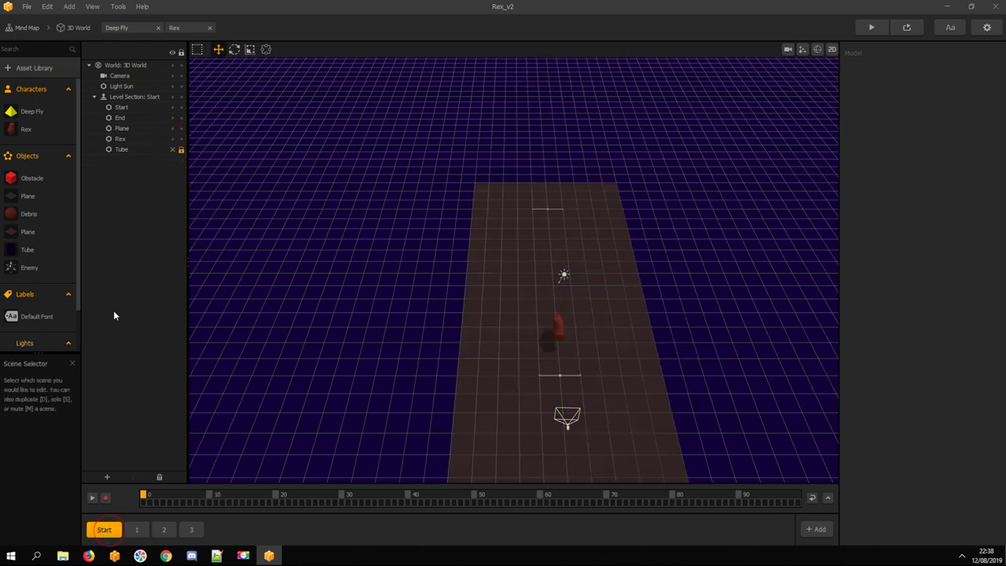
click(172, 149)
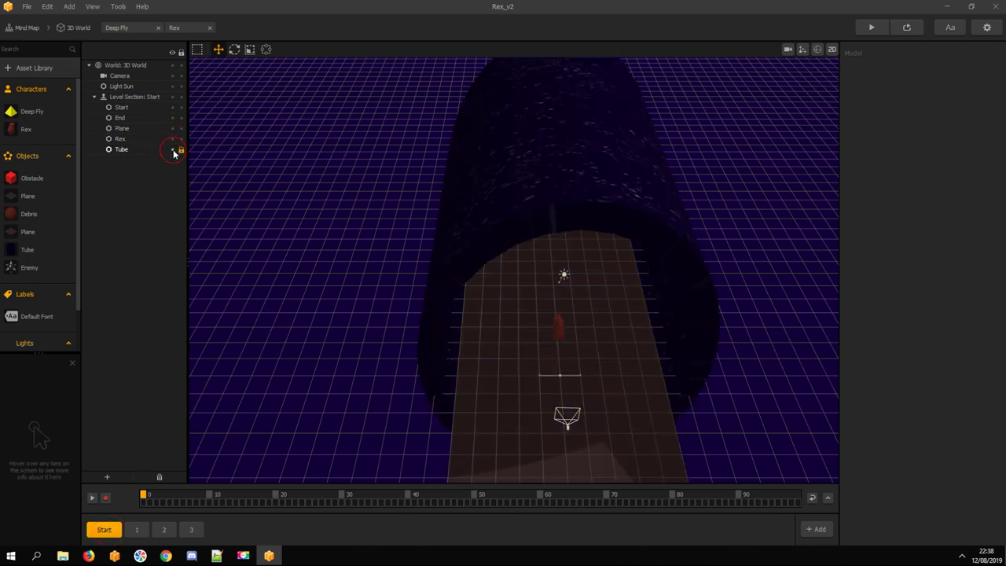
click(173, 129)
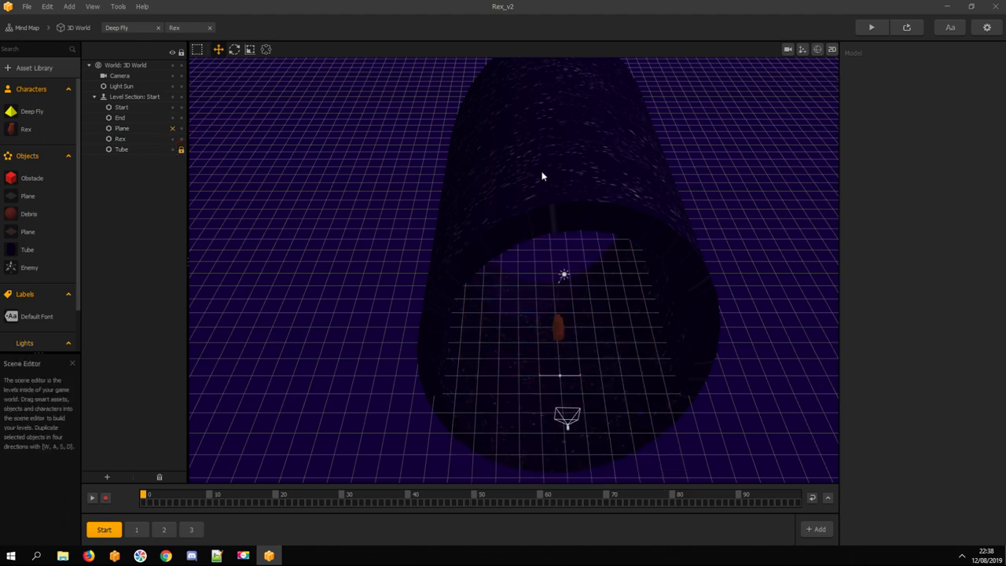
Set the 3D World's background color to #09001f, sampled from the tube's dark surface
key(space)
drag(578, 149, 329, 139)
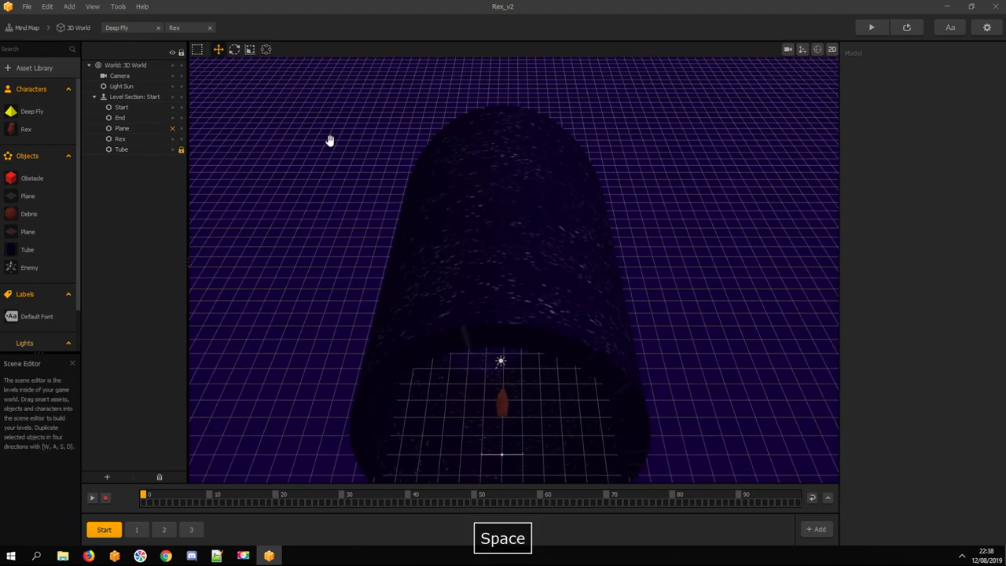
click(130, 65)
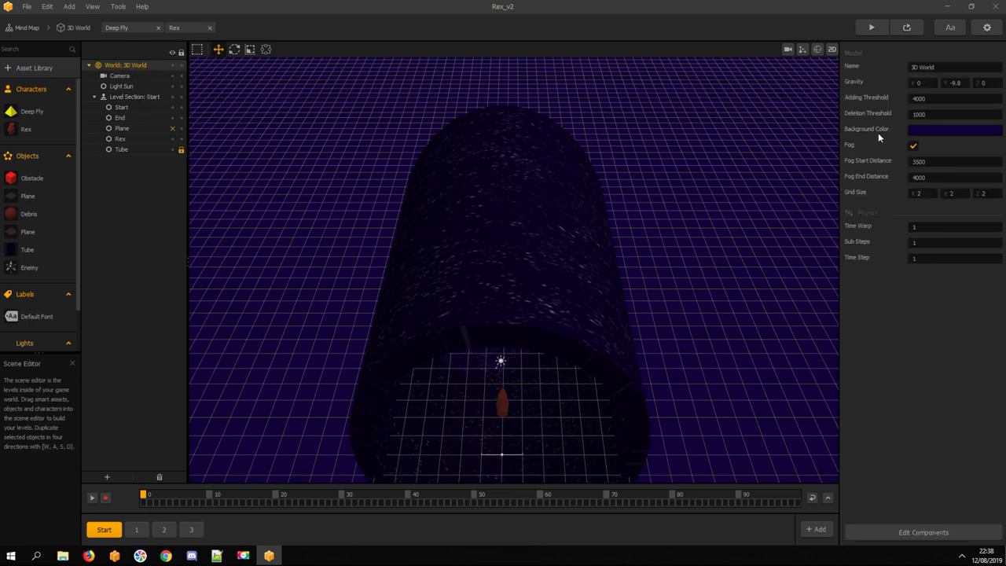
click(931, 130)
drag(495, 157, 766, 120)
click(712, 224)
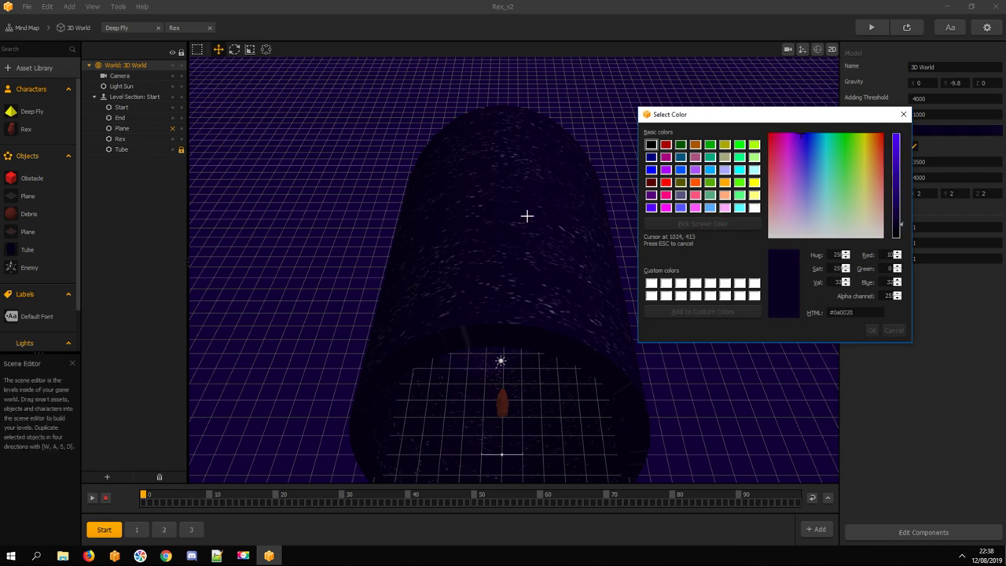
click(512, 211)
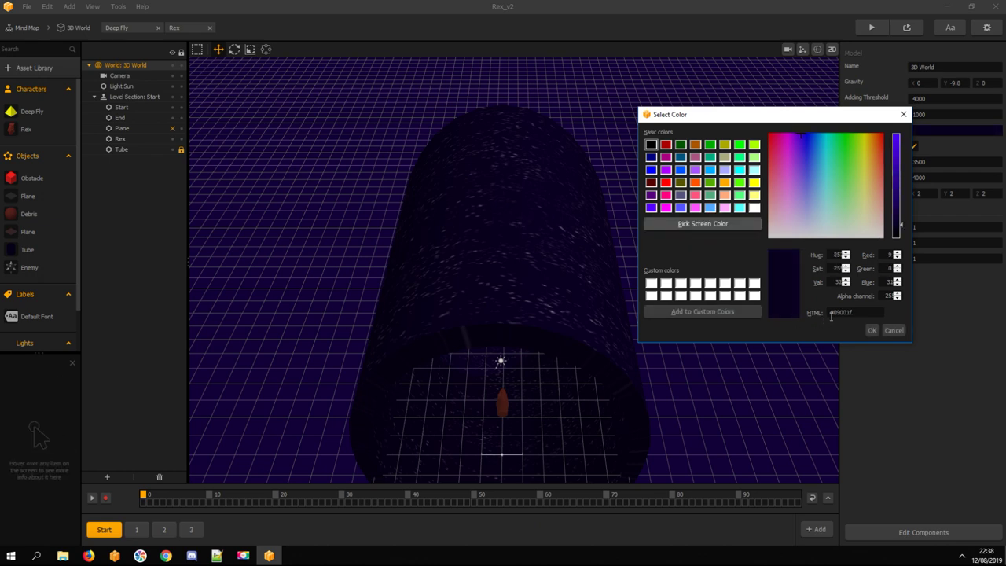
click(871, 330)
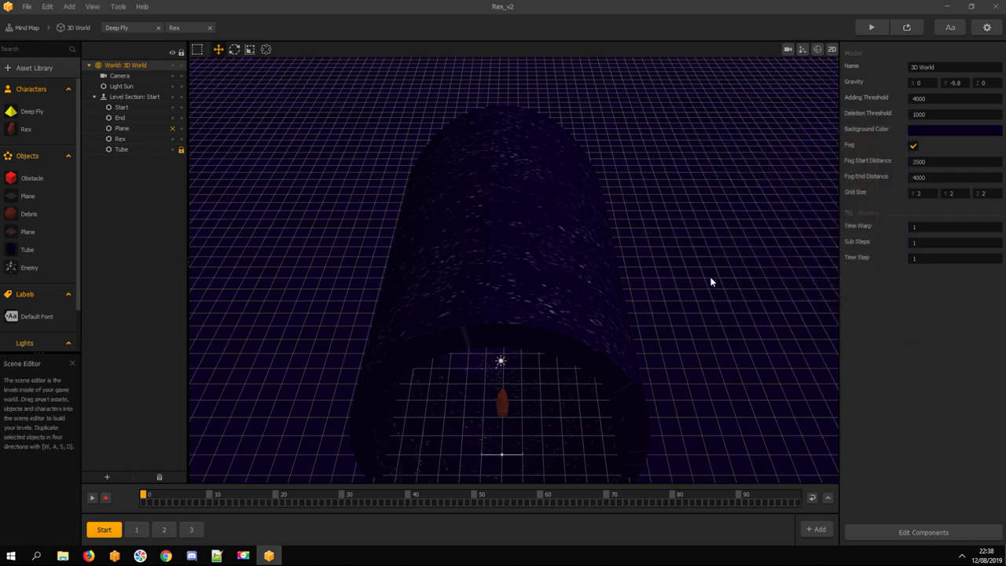
Preview the game and fly Rex through the tunnel into the spiked enemies
click(872, 27)
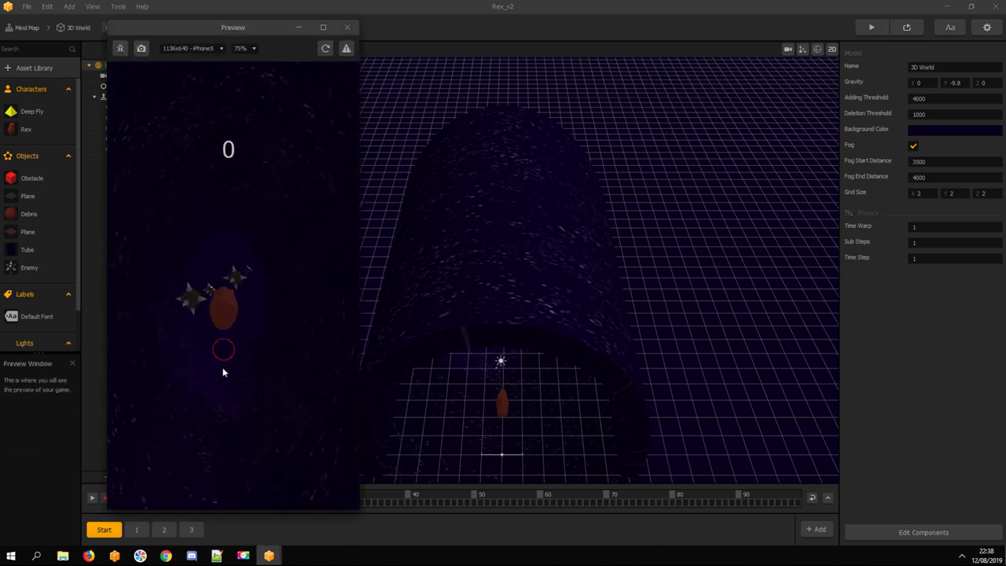
drag(223, 371, 151, 460)
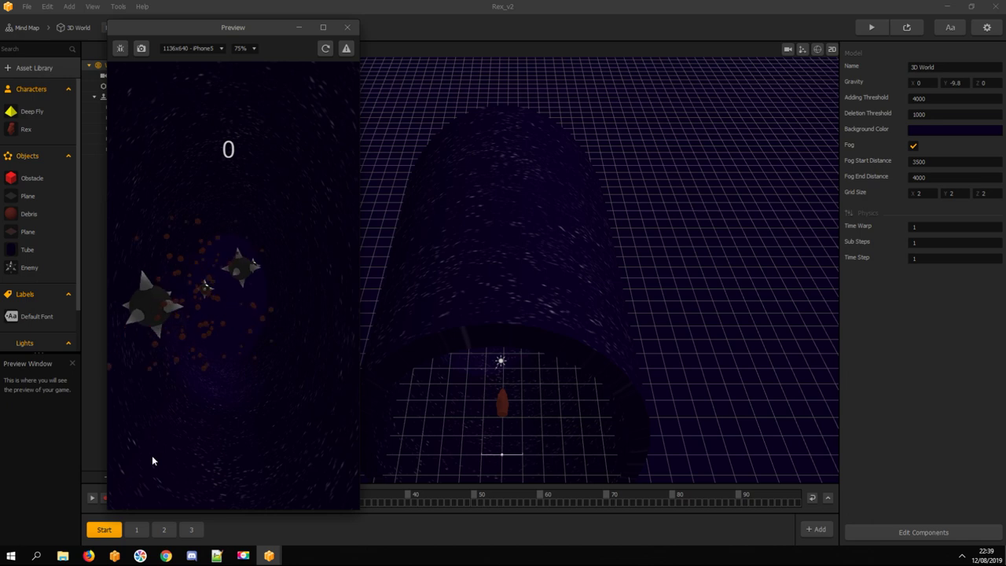